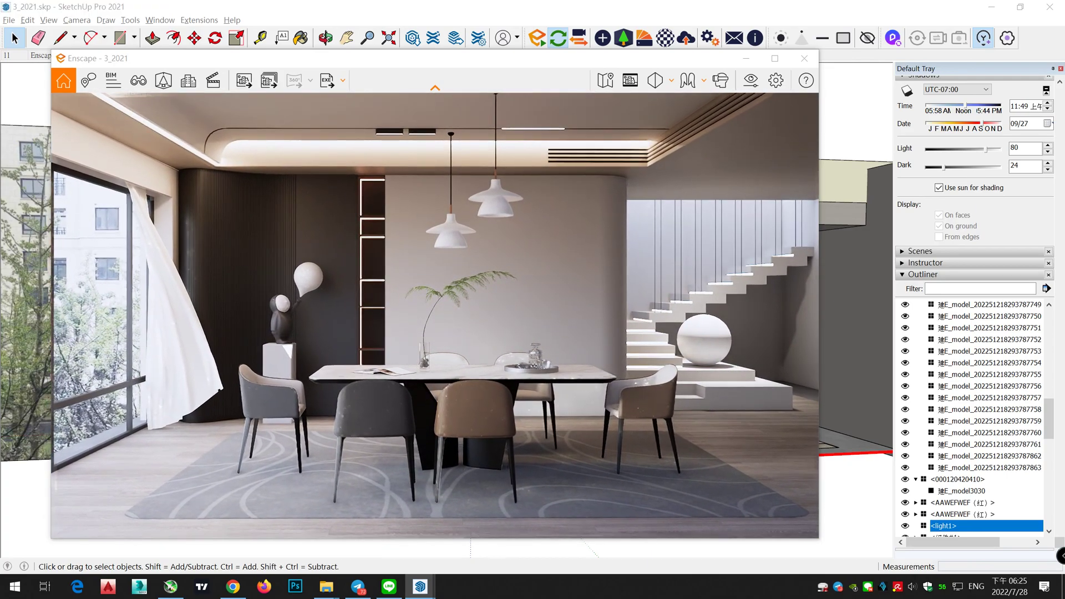
right_click(450, 327)
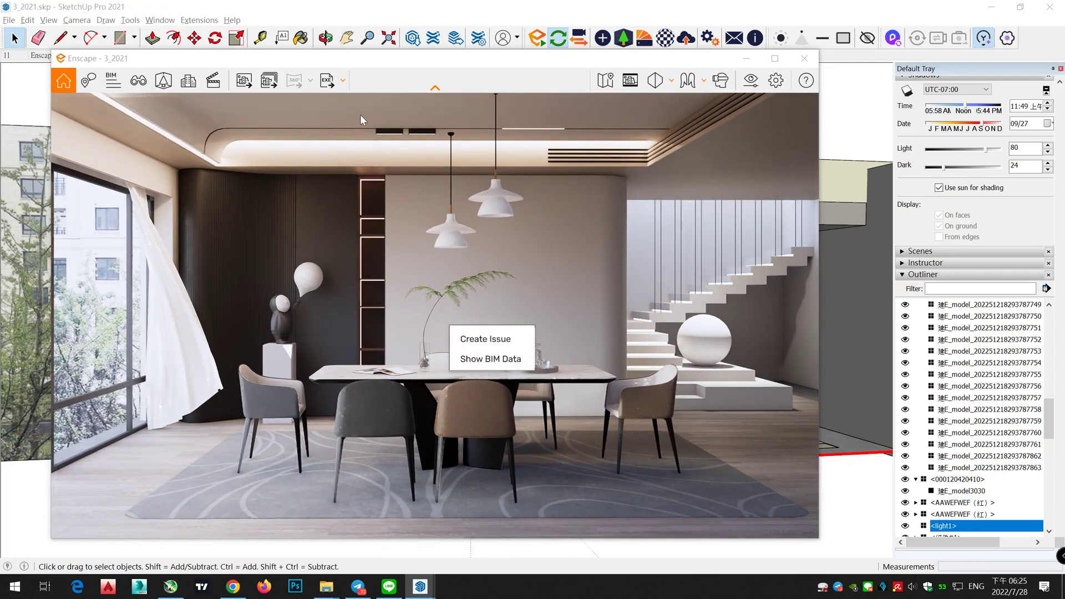
right_click(512, 300)
click(575, 237)
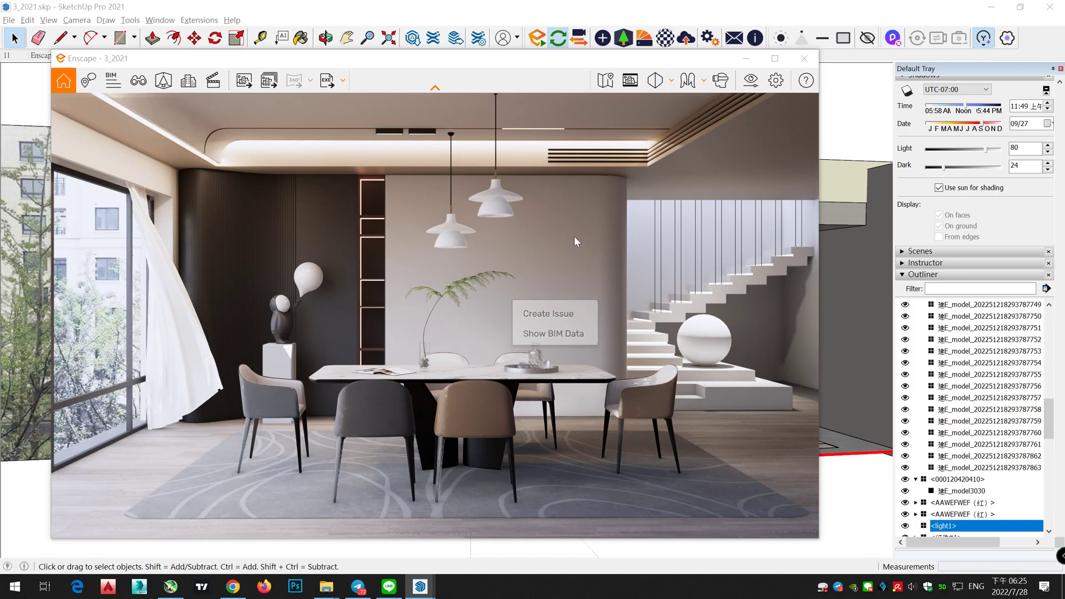
Start creating a new saved view and set its sun azimuth to about 147.8°.
click(136, 83)
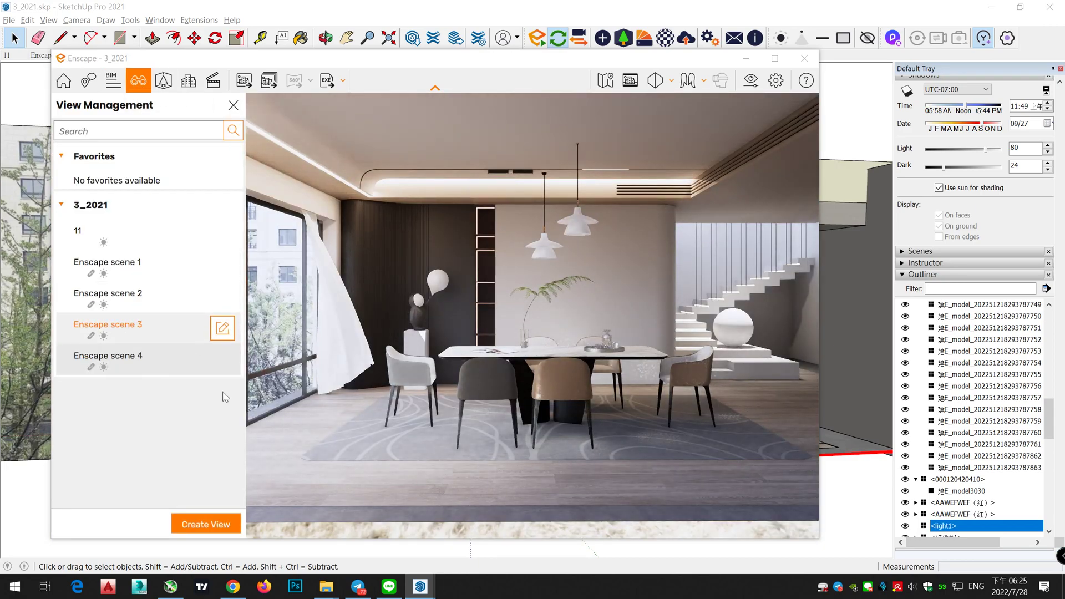
click(220, 526)
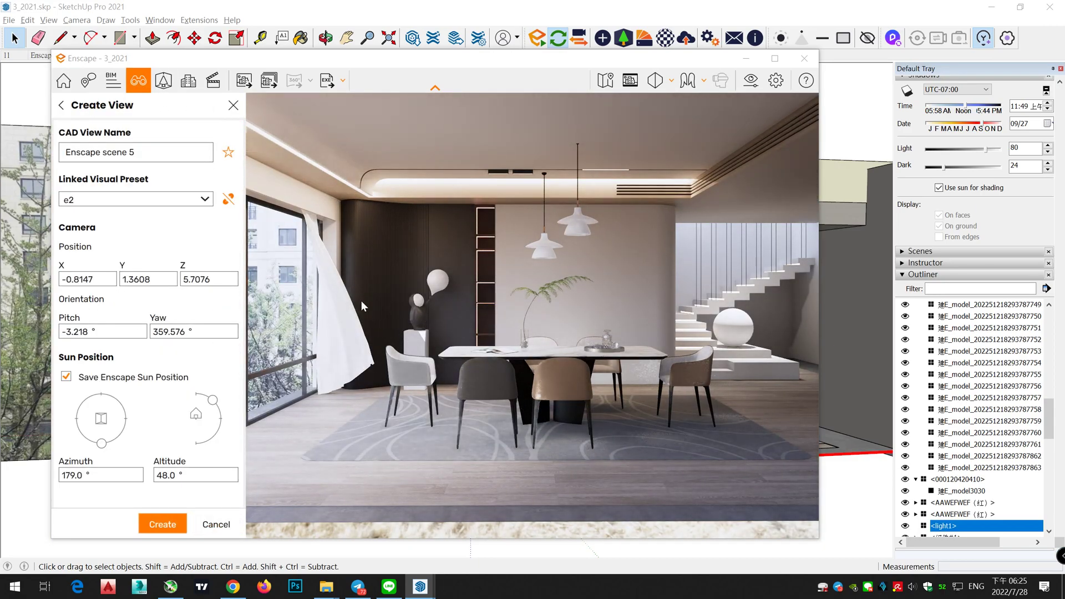
drag(103, 447, 116, 443)
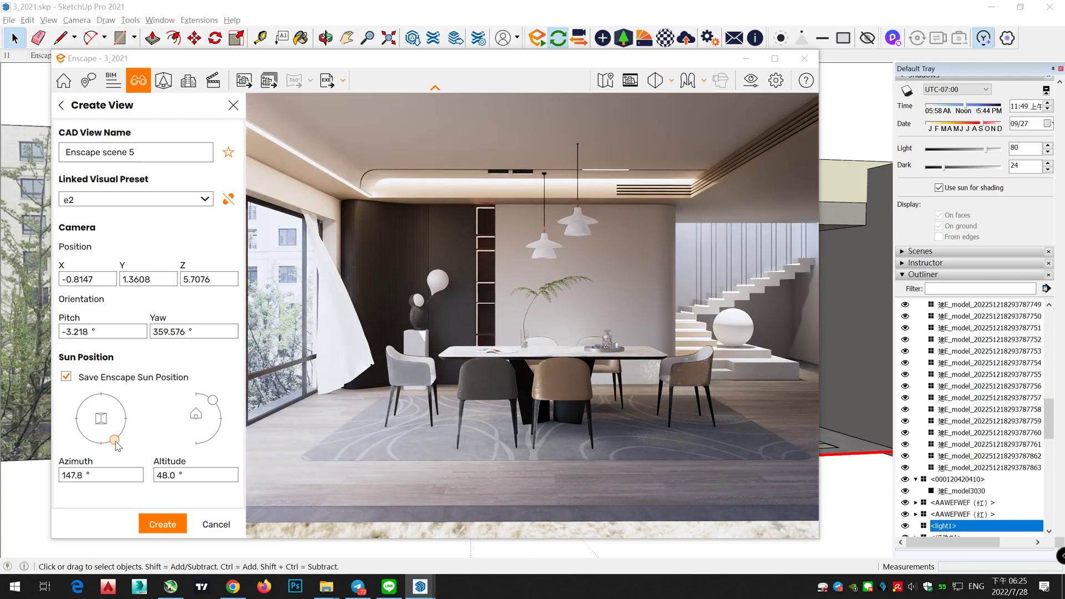
Try Construction Site and Town as the sky horizon source of preset e2, and settle on Urban.
click(751, 83)
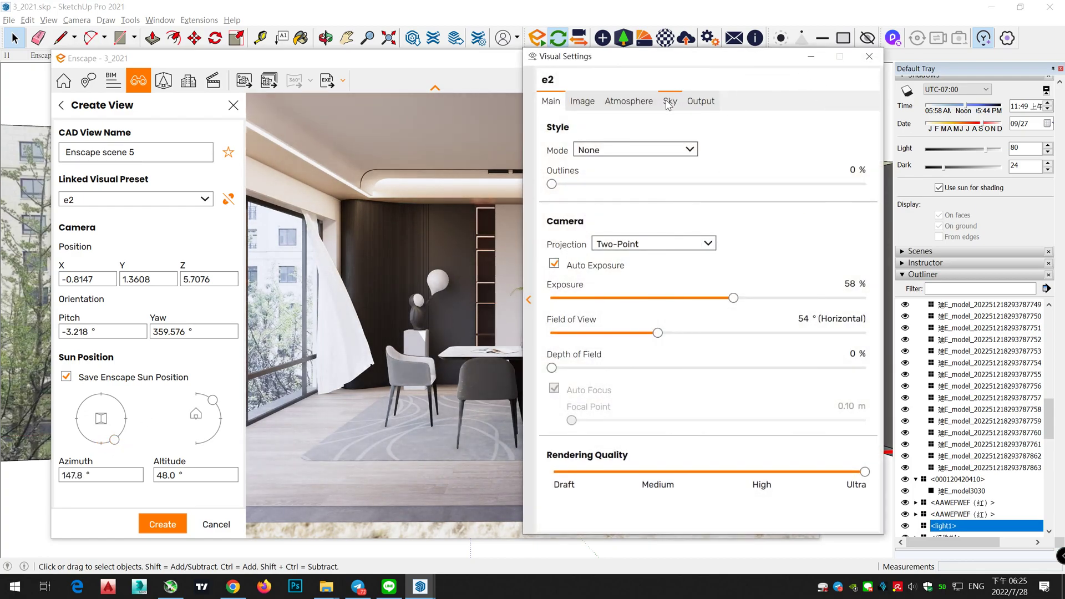
click(642, 103)
click(669, 101)
click(607, 178)
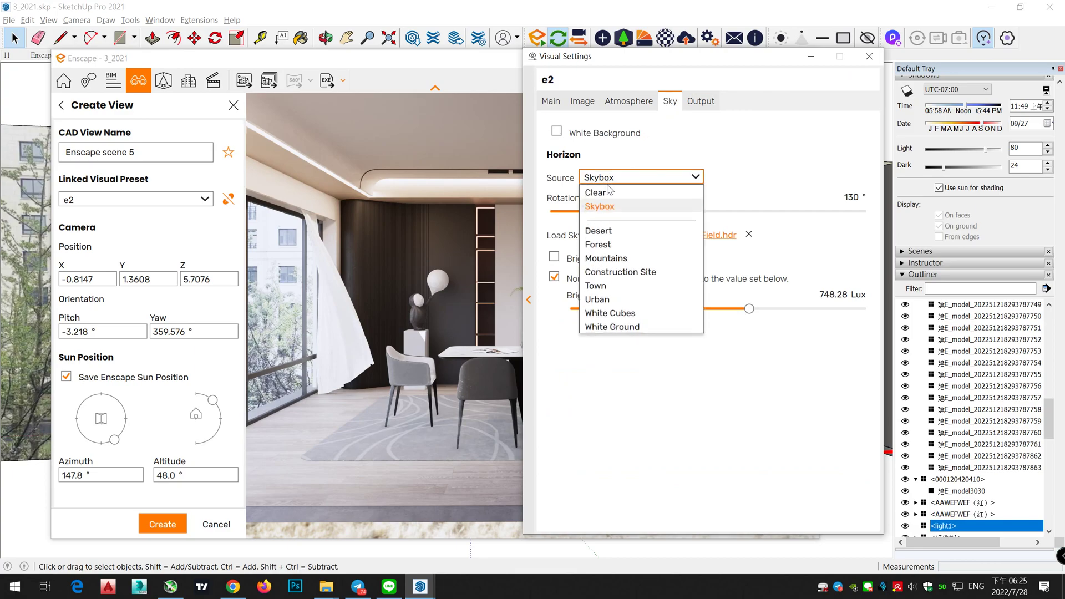
click(606, 258)
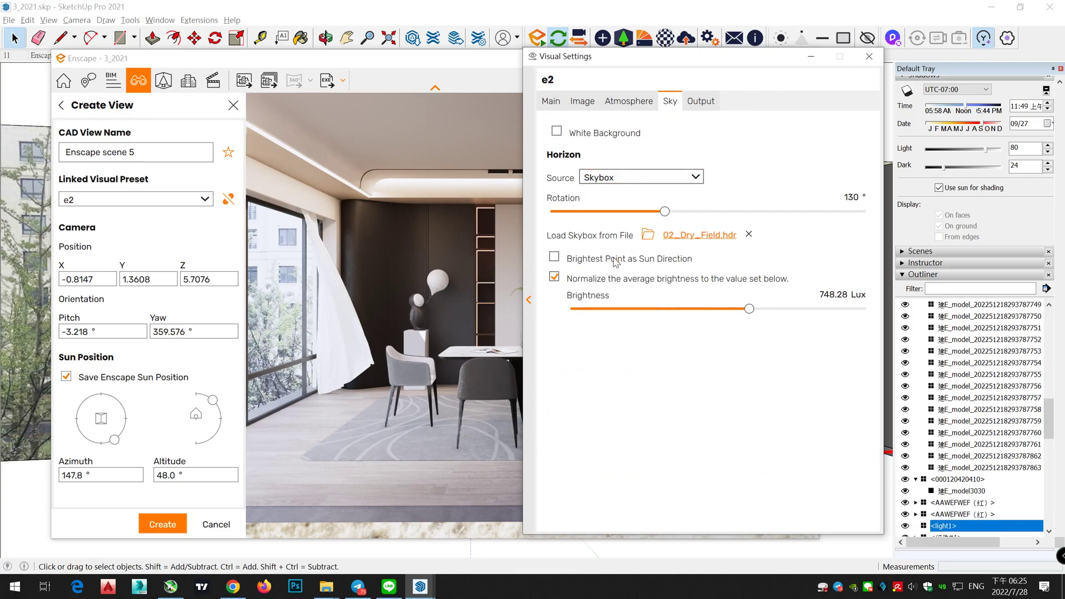
click(638, 177)
click(633, 272)
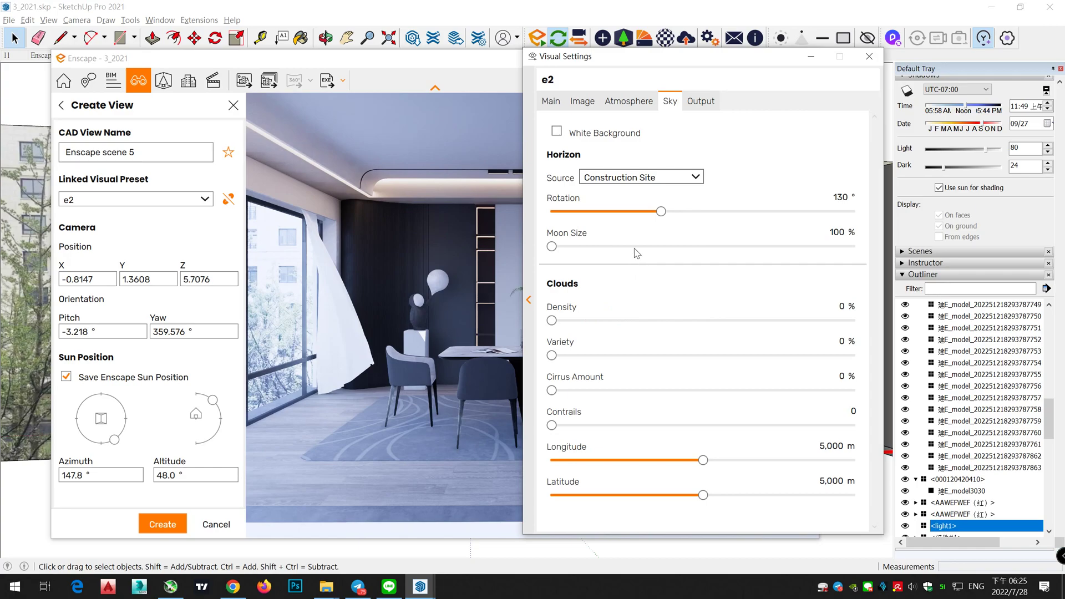
click(638, 177)
click(596, 286)
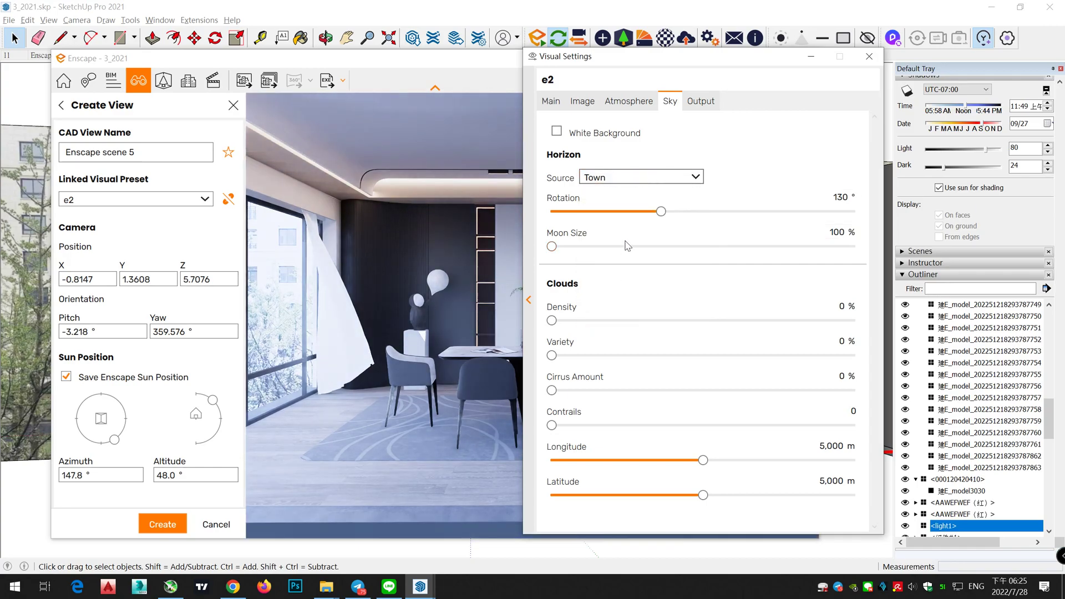
click(638, 177)
click(598, 300)
click(869, 56)
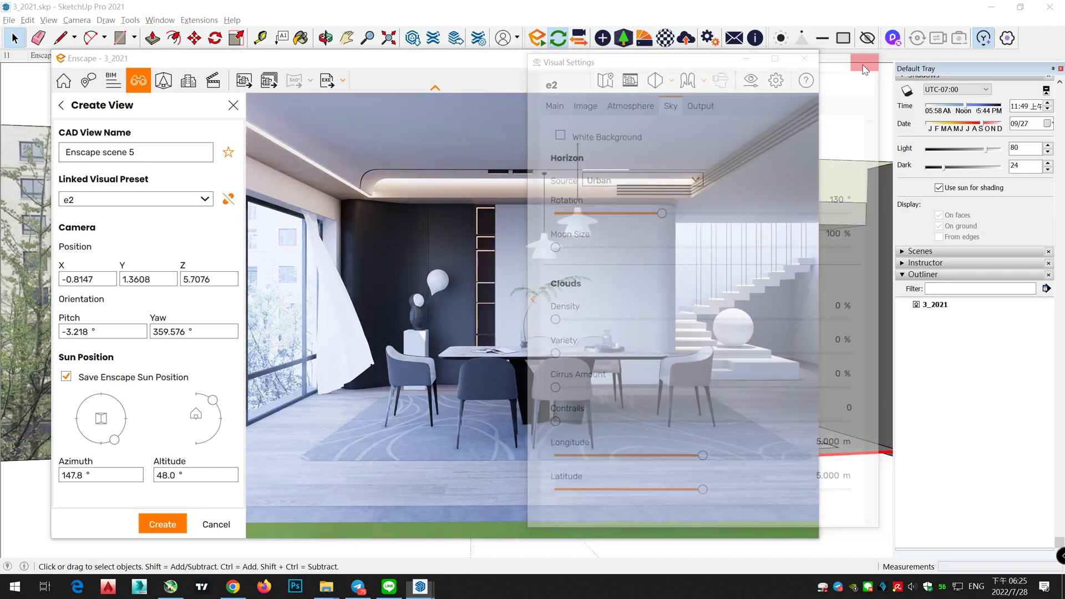
Lower the new view's sun altitude to about -3° and move the camera closer to the dining table.
drag(212, 403, 227, 425)
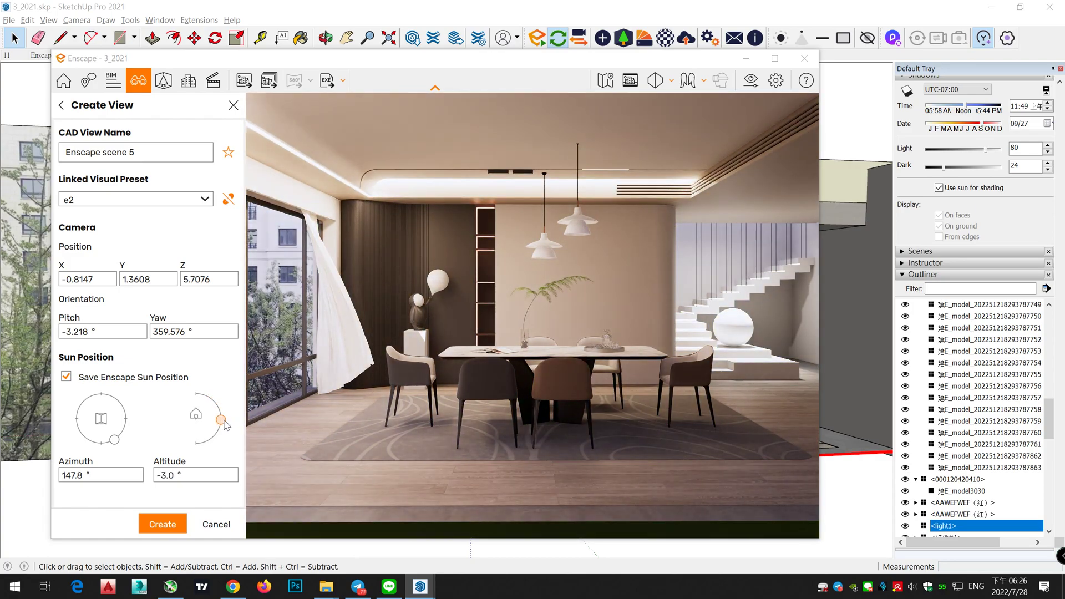
right_drag(417, 410, 446, 381)
key(w)
key(d)
key(a)
drag(446, 381, 427, 378)
key(w)
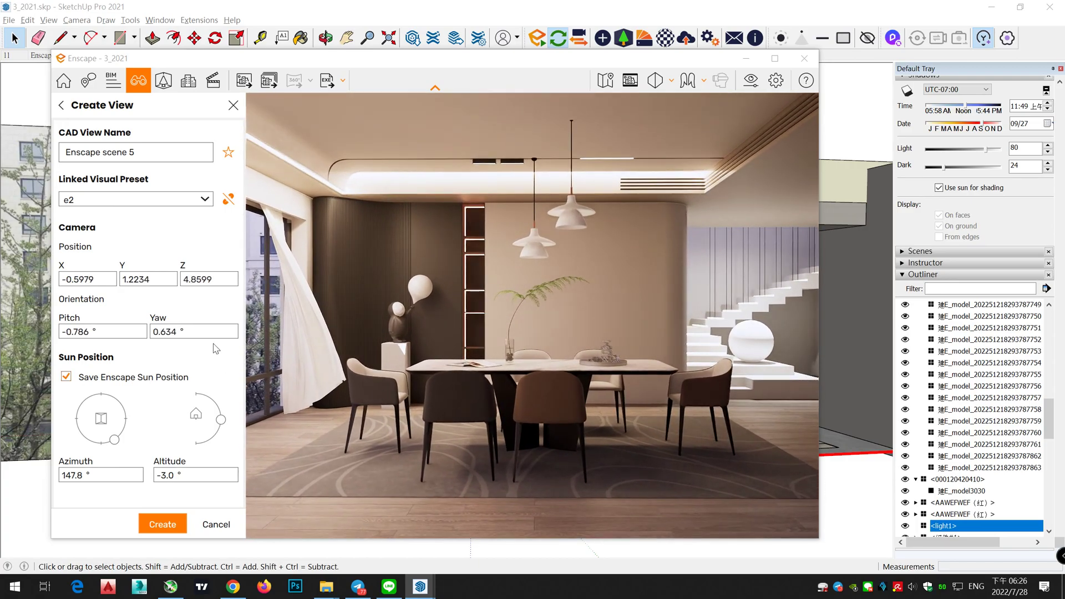
Set the sun azimuth to about 138.9° and the altitude to about 1°, and create the view Enscape scene 5.
drag(115, 439, 116, 444)
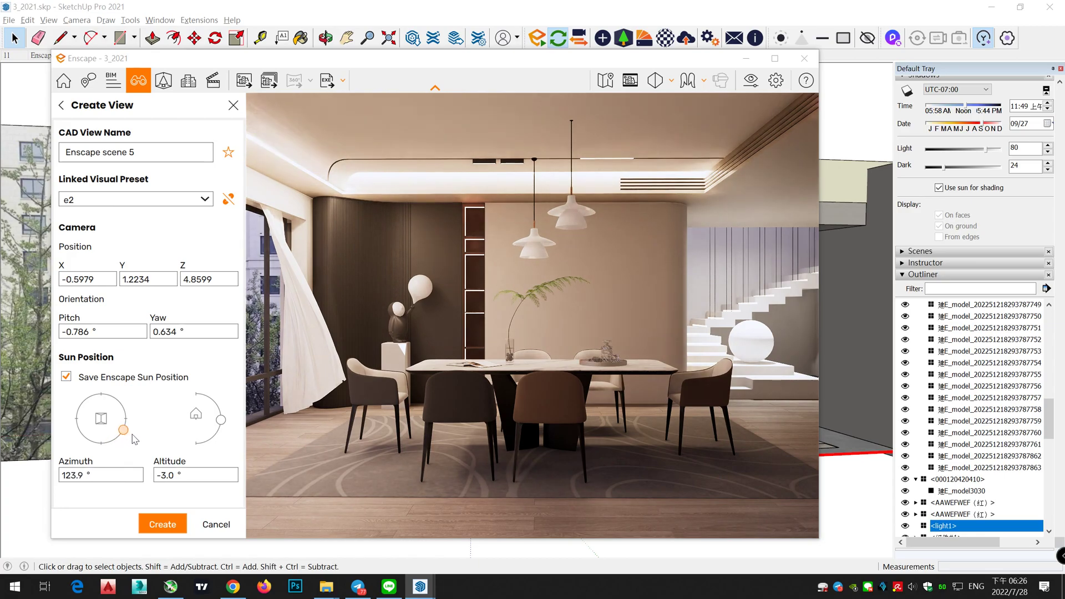
mouse_move(139, 424)
mouse_down()
mouse_move(89, 445)
mouse_move(77, 437)
mouse_move(138, 416)
mouse_up()
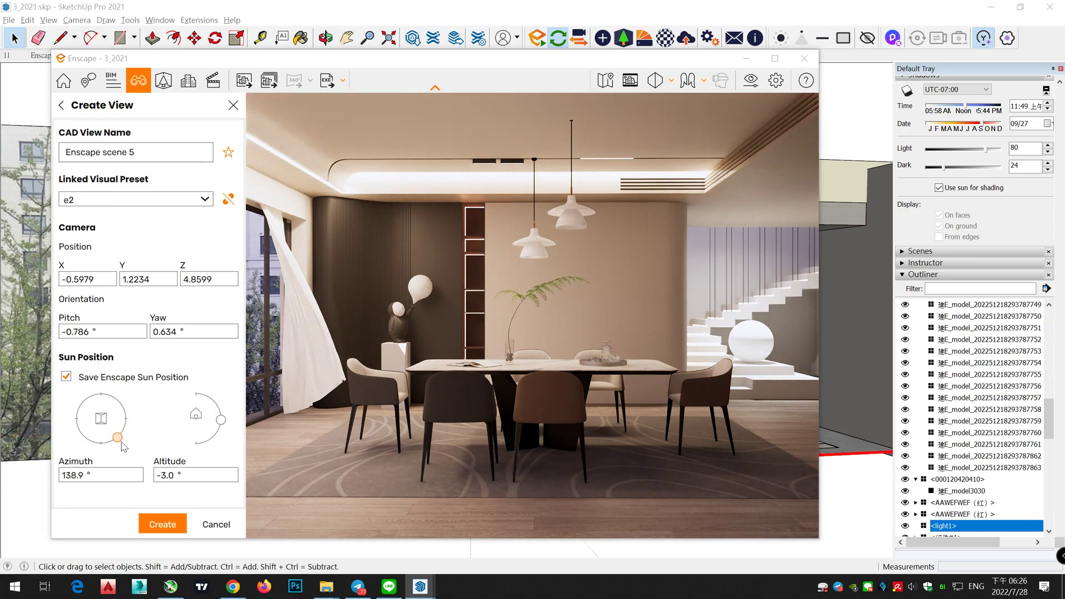
mouse_move(219, 437)
mouse_down()
mouse_move(198, 446)
mouse_move(227, 423)
mouse_up()
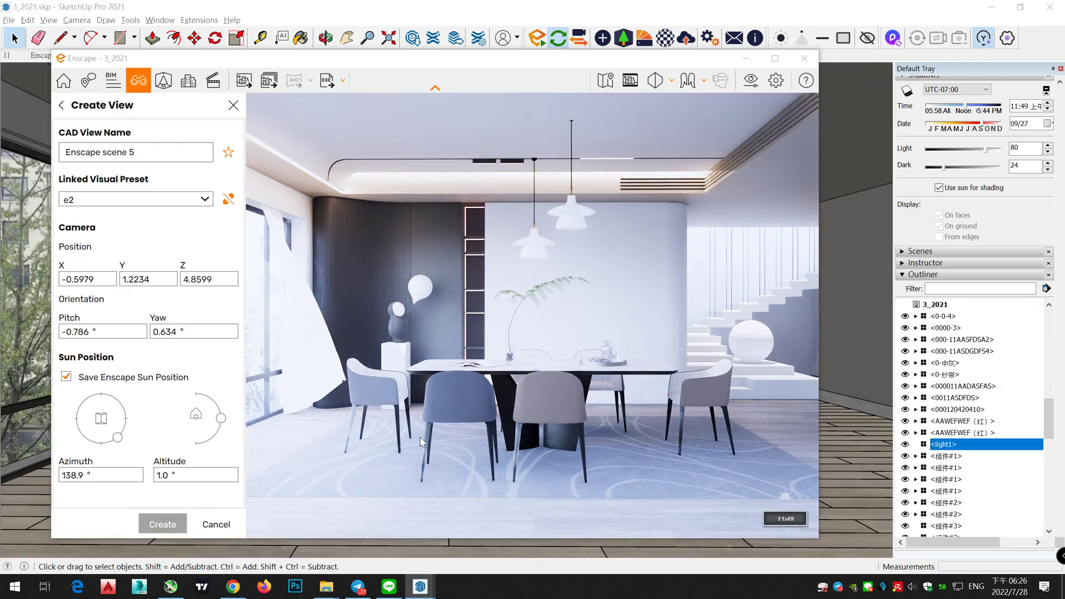
click(162, 524)
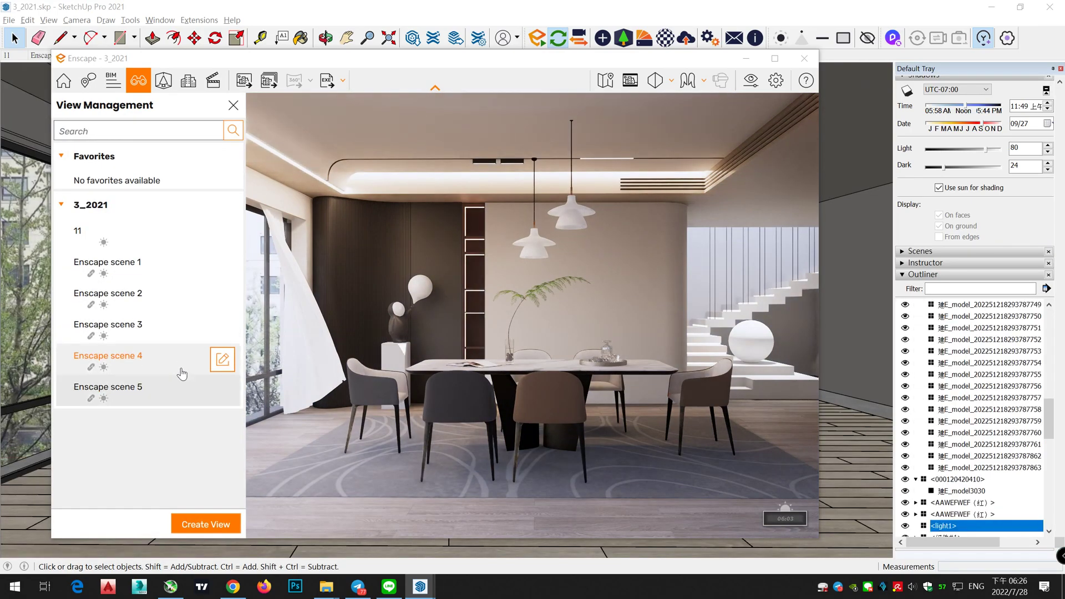
Compare the lighting and framing of the saved views Enscape scene 1 to Enscape scene 5.
click(178, 362)
click(179, 336)
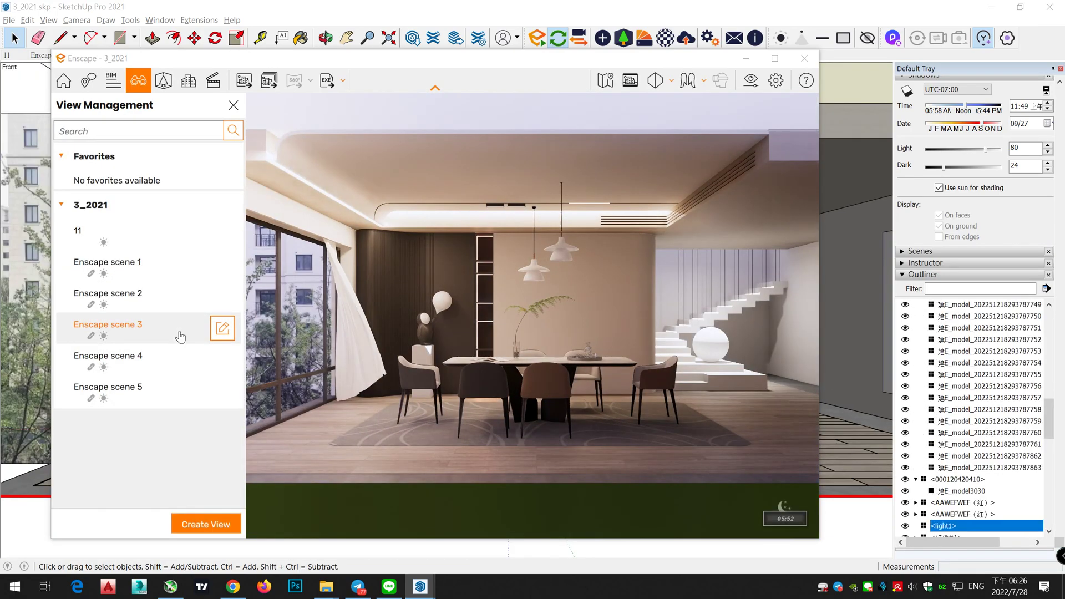
click(183, 302)
click(182, 273)
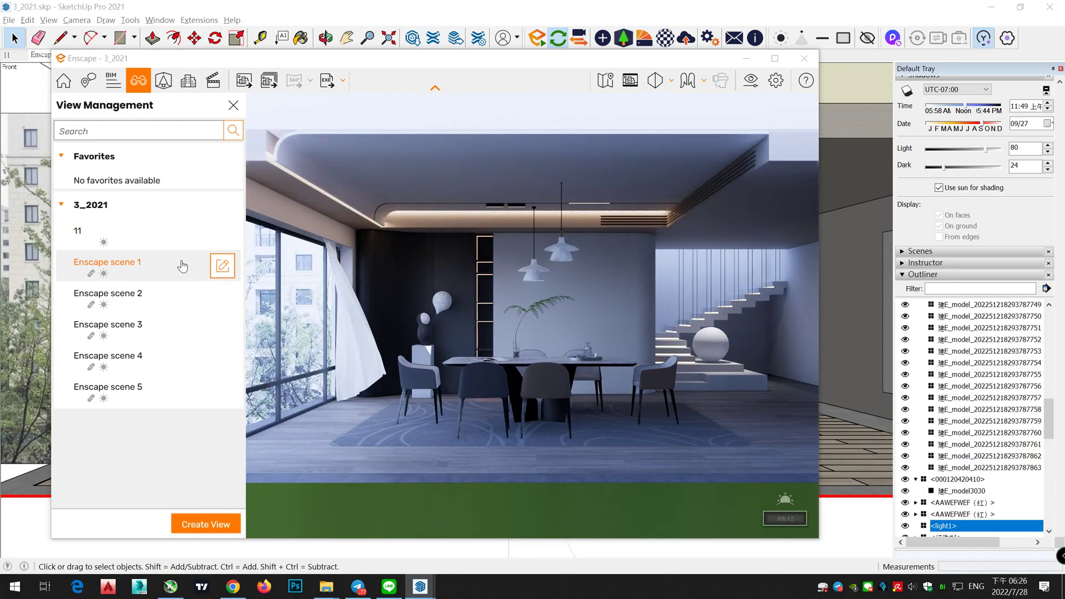
click(177, 295)
click(170, 327)
click(171, 360)
click(171, 390)
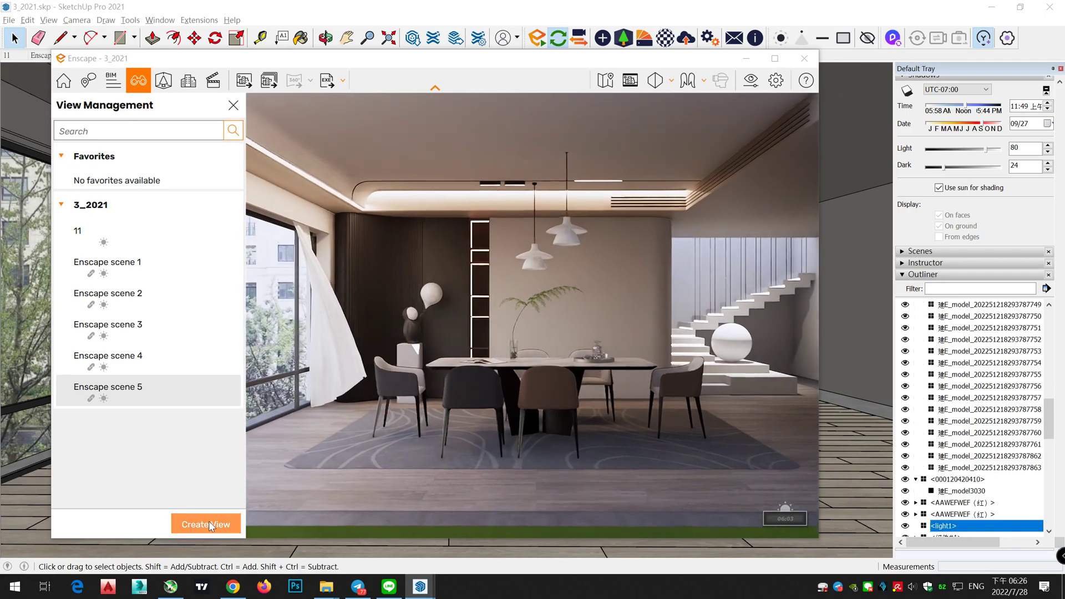
Create the view Enscape scene 6 with its sun position saved, the altitude at about 14° and the azimuth readjusted.
click(207, 523)
click(67, 377)
click(67, 379)
drag(225, 422, 225, 417)
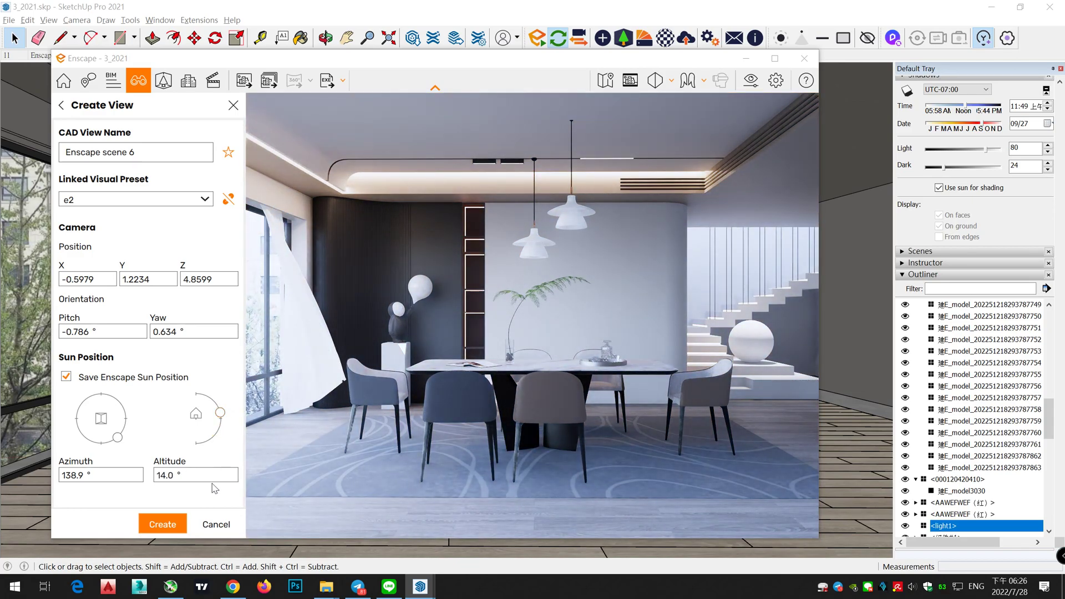
drag(132, 439, 140, 427)
click(163, 525)
Bring the wall mirror into view in both the render and the model, with the glass and mirror materials at hand.
right_drag(478, 360, 641, 360)
drag(422, 374, 555, 362)
key(a)
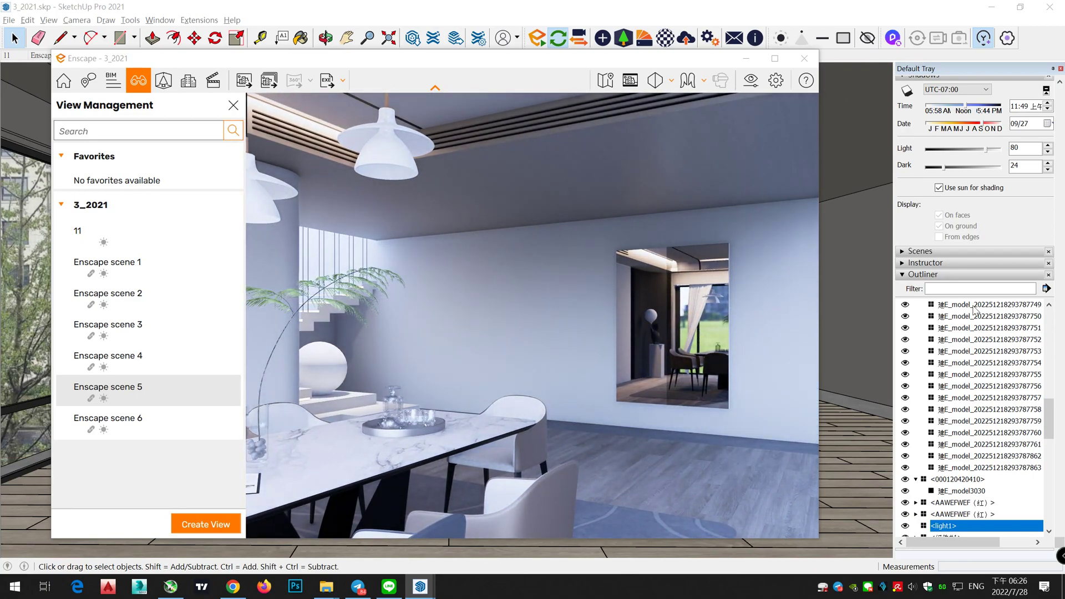
scroll(1025, 202, up, 10)
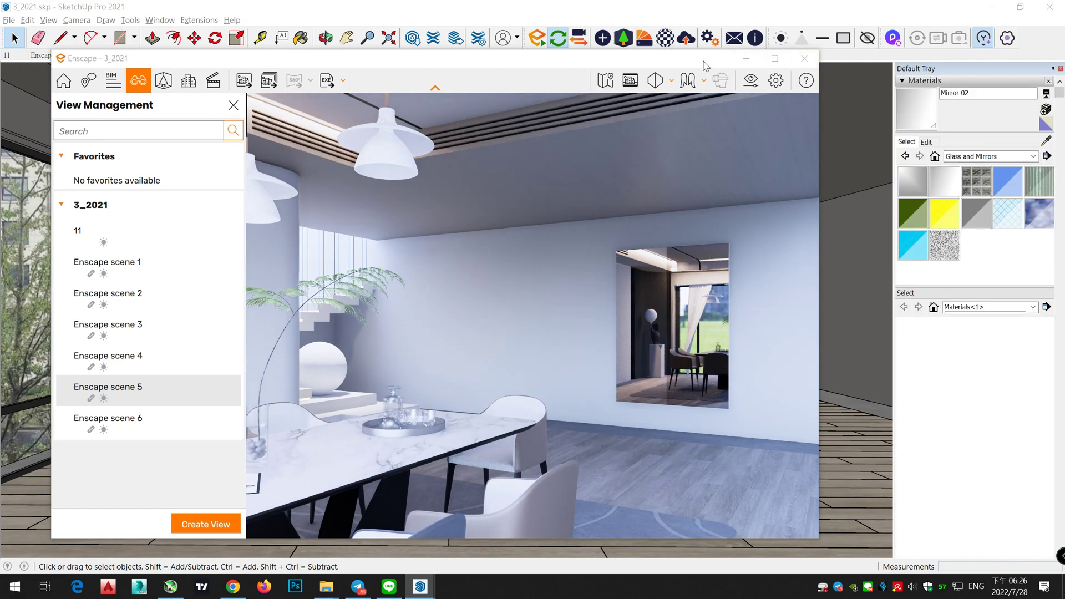
drag(697, 61, 478, 77)
mouse_move(634, 259)
middle_down()
mouse_move(654, 271)
mouse_move(757, 273)
mouse_move(877, 252)
middle_up()
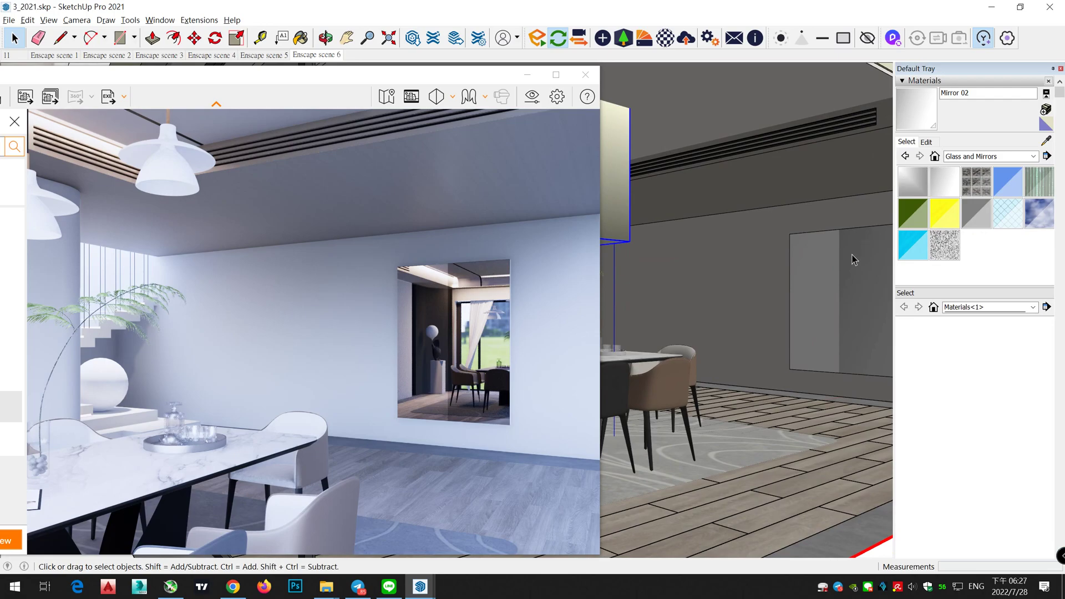
Try the Mirror 01, Mirror 02 and Translucent Glass Block Dark materials on the wall mirror panel.
click(913, 182)
click(850, 267)
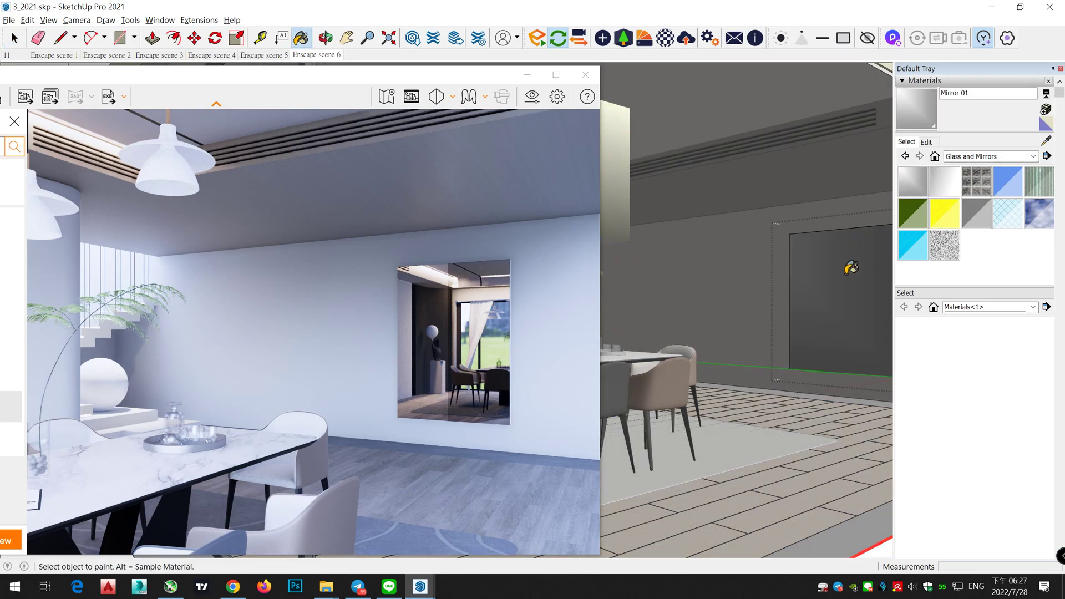
click(945, 182)
click(850, 269)
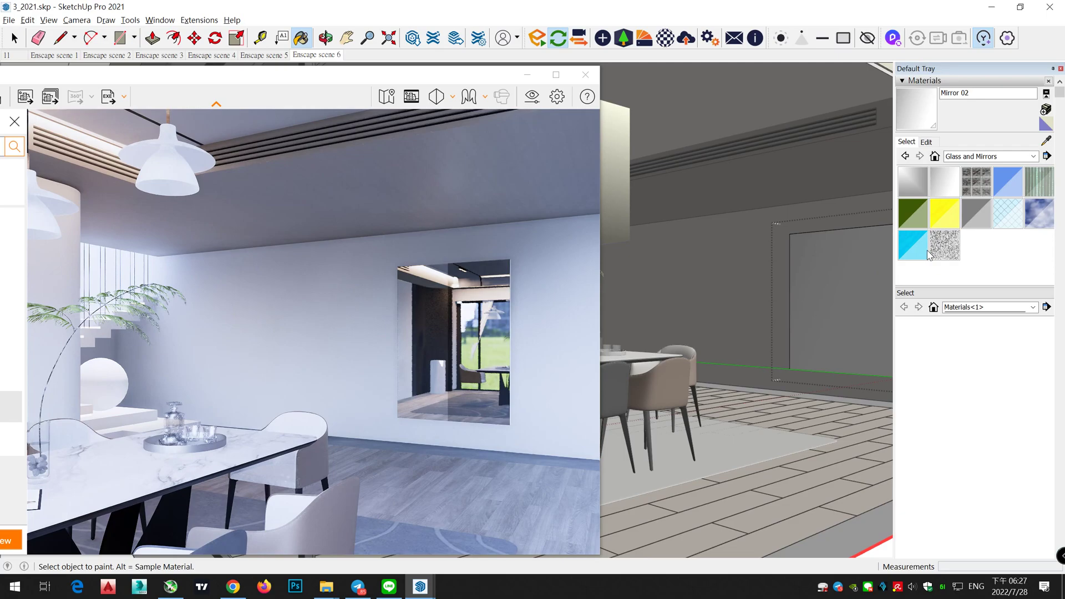
click(976, 183)
click(868, 277)
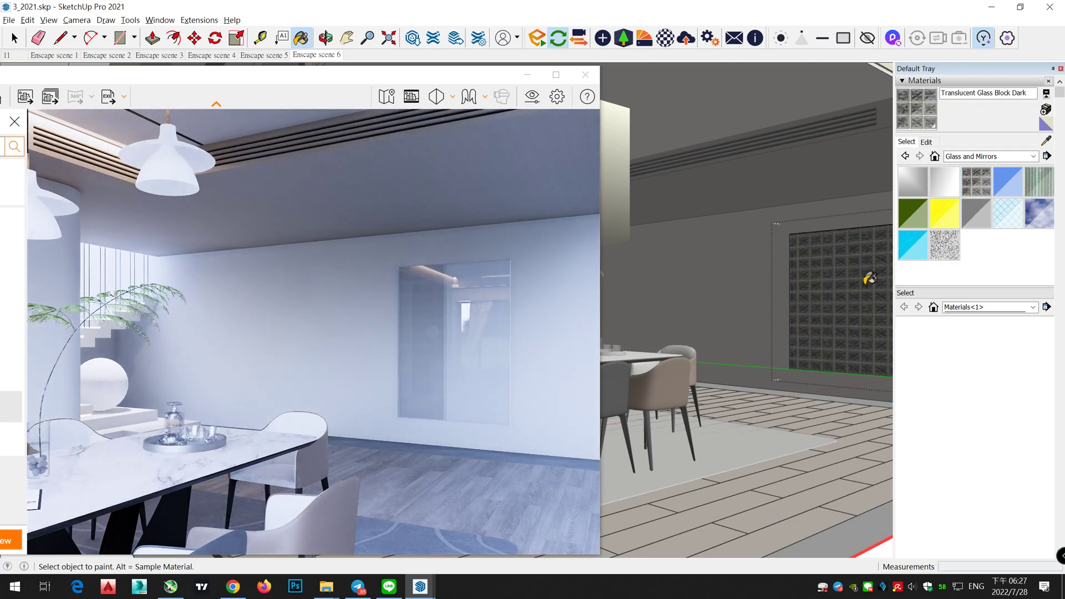
Try the Translucent Glass Blue and Translucent Glass Corrugated materials on the wall mirror panel.
click(1017, 183)
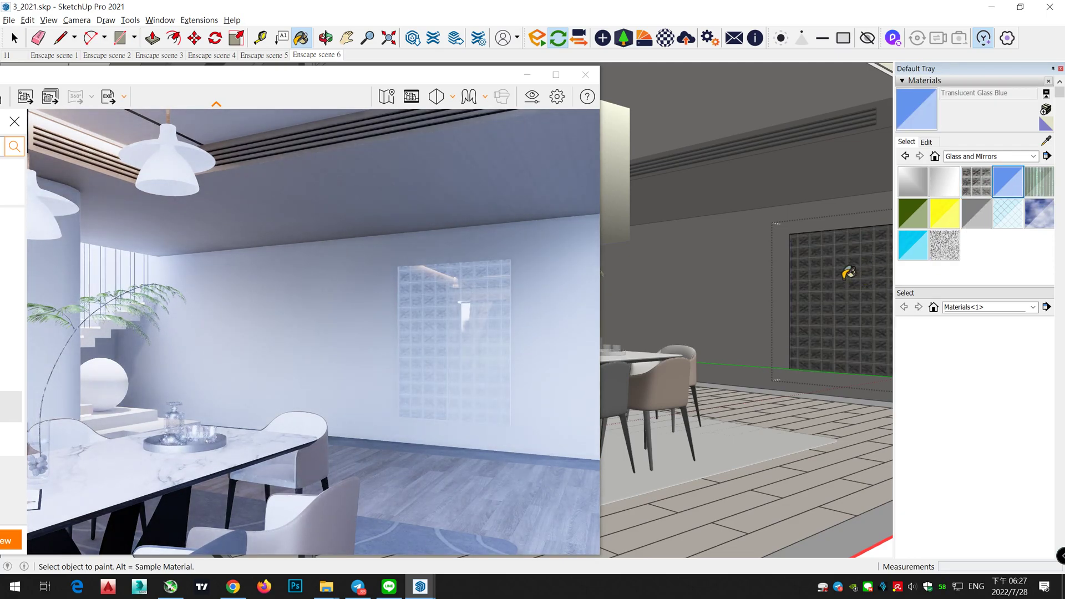
click(848, 273)
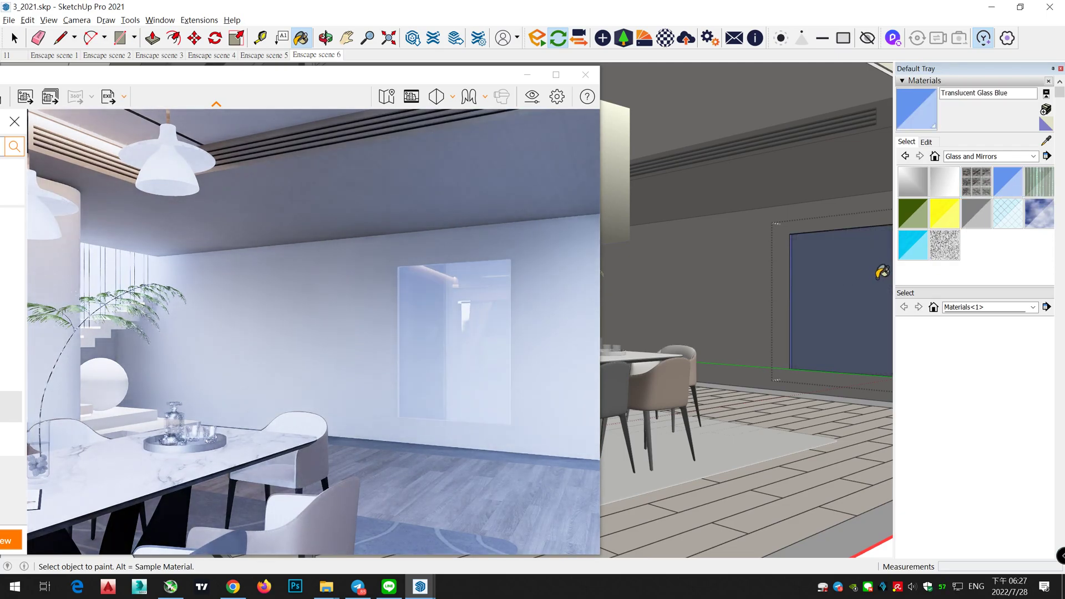
click(1040, 183)
click(853, 260)
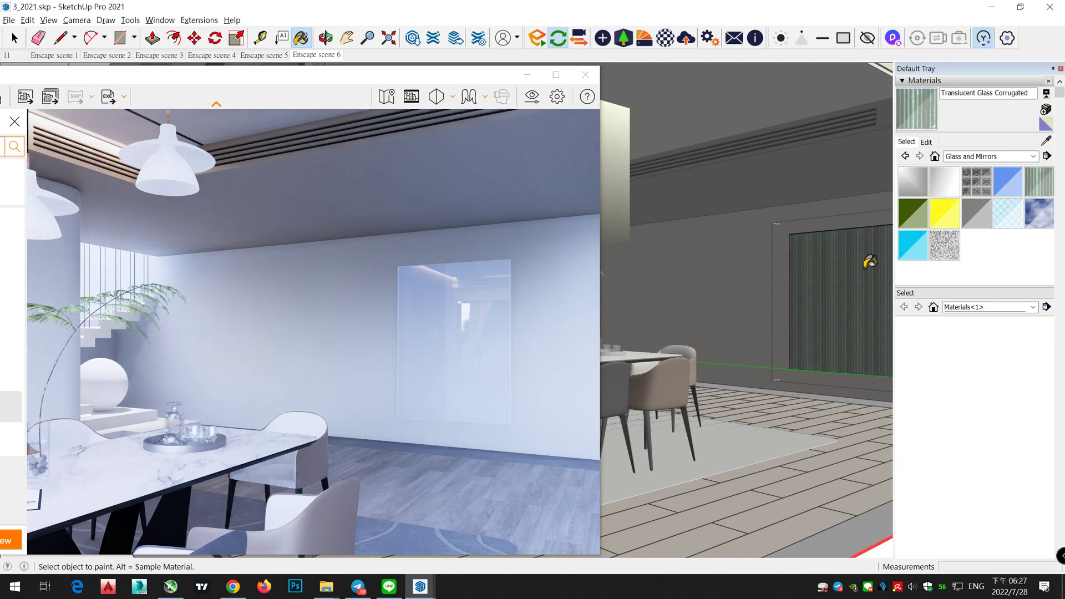
Paint the wall mirror panel with Mirror 02 and leave the painting tool.
click(851, 258)
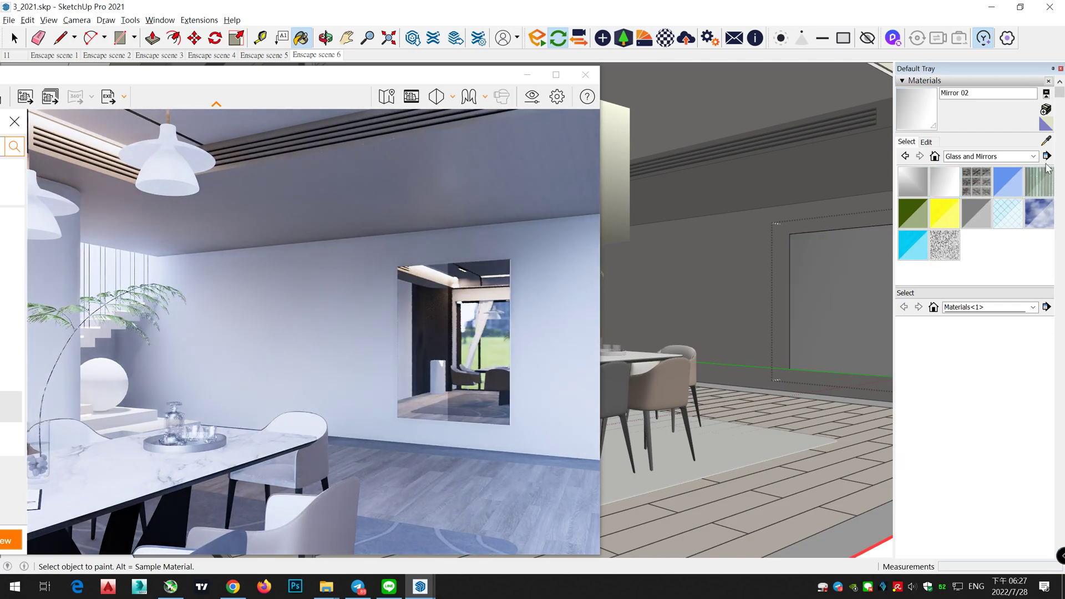
click(15, 38)
mouse_move(706, 309)
middle_down()
mouse_move(790, 326)
mouse_move(733, 329)
middle_up()
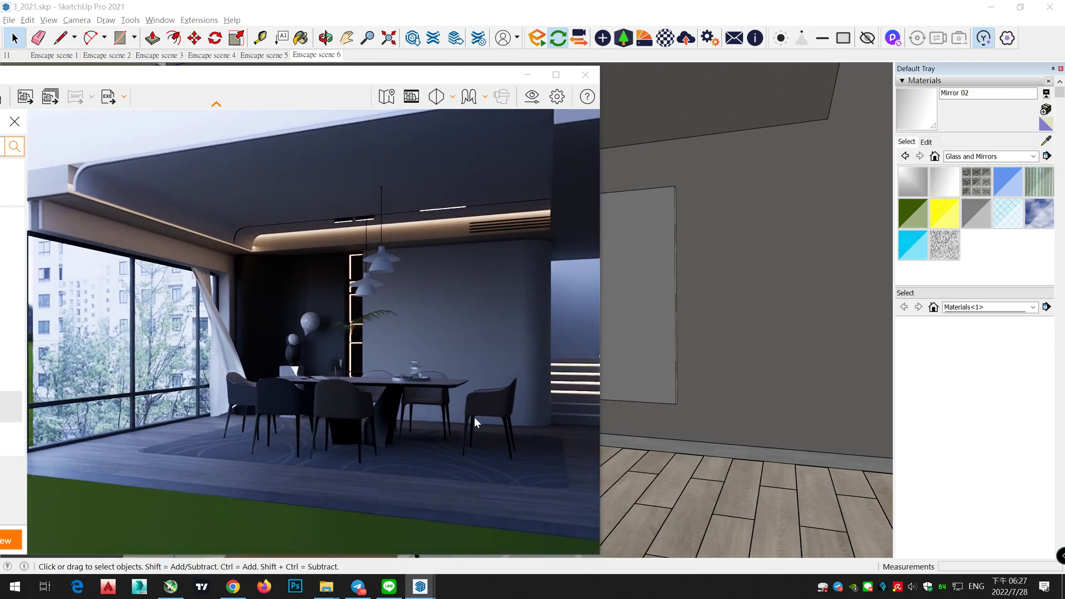
Bring the render window back to the middle and compare the saved views Enscape scene 6, 1 and 2.
drag(157, 77, 471, 91)
click(235, 461)
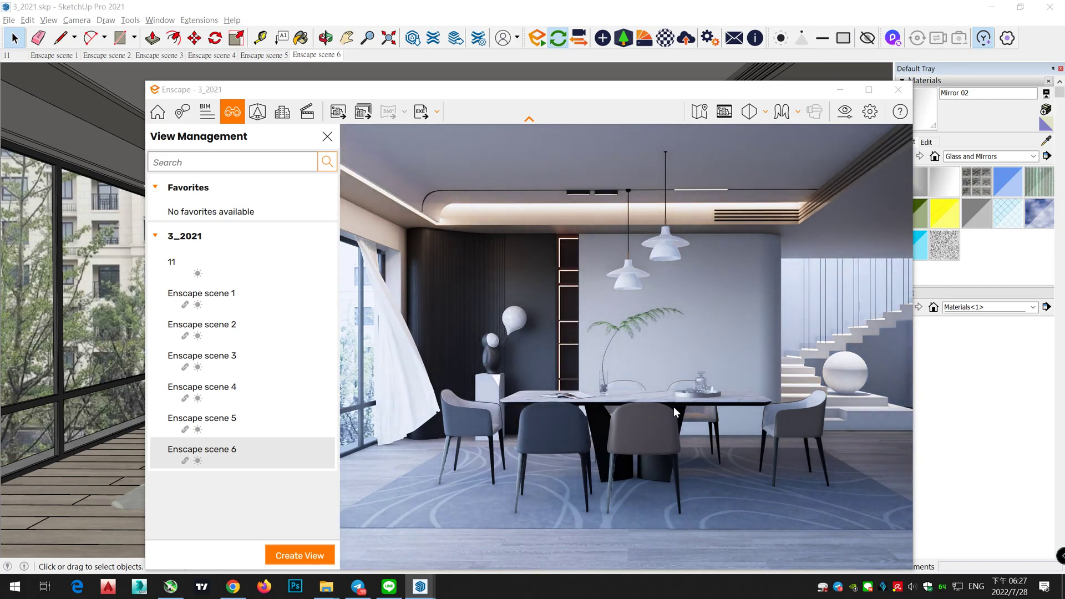
click(247, 306)
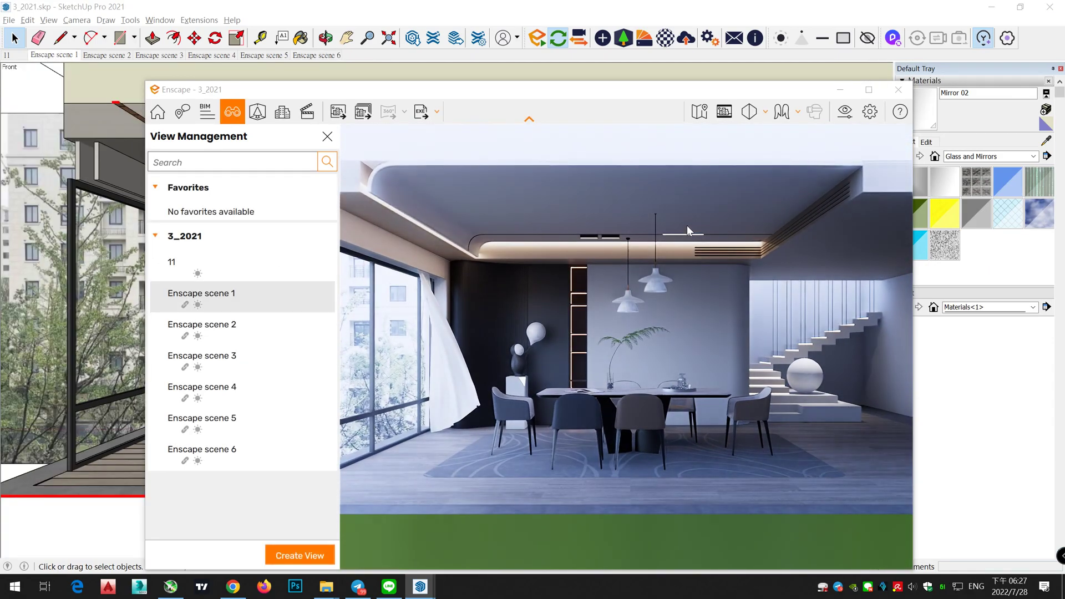
click(291, 334)
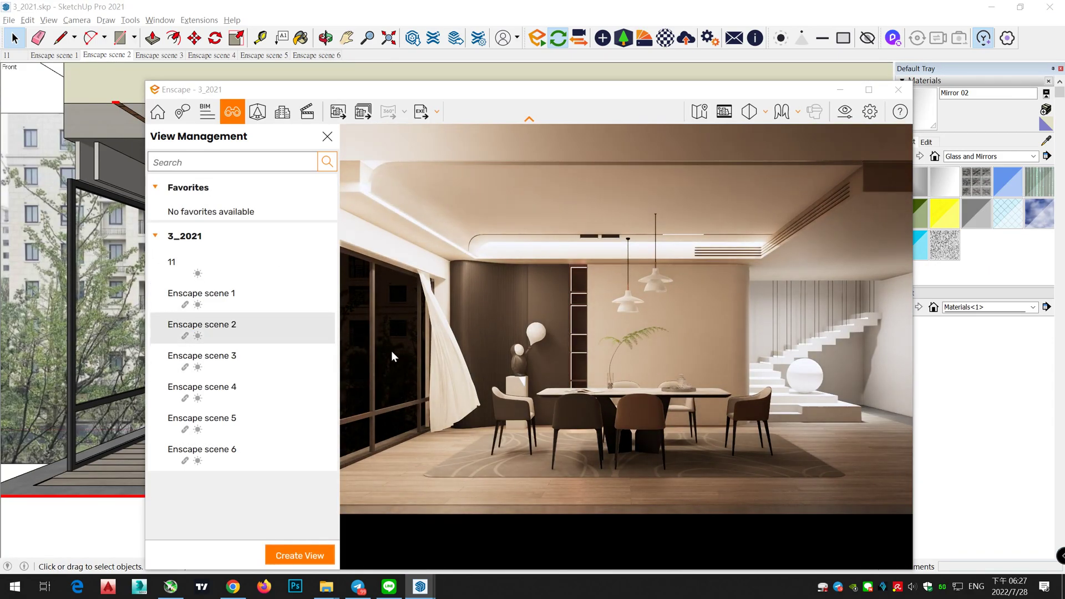
Open the Asset Library's custom assets, close the blank new project and launch the Custom Asset Editor's asset overview.
scroll(683, 379, up, 3)
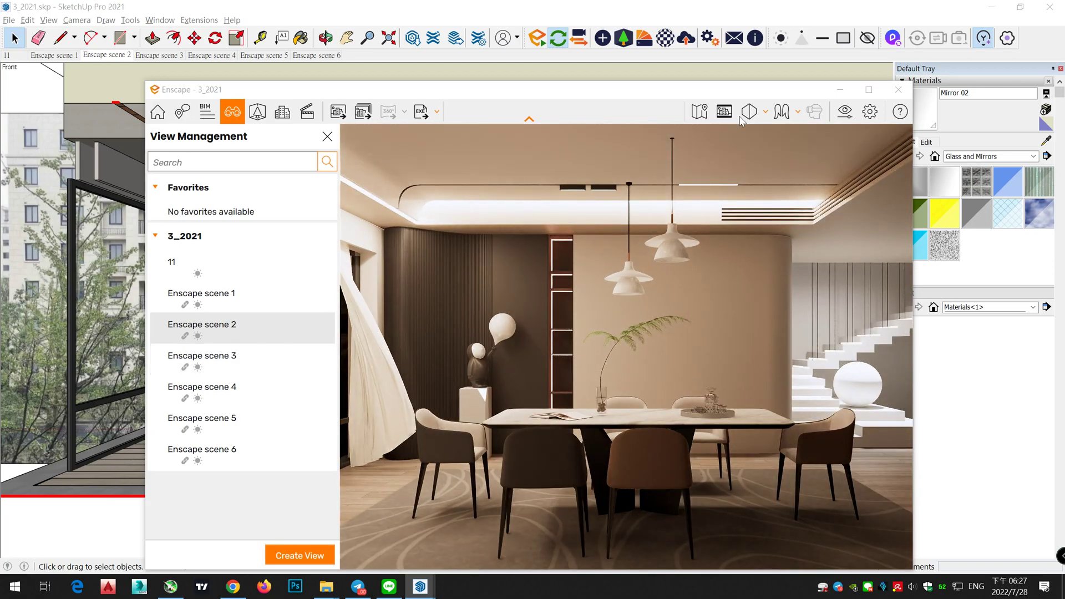
drag(651, 92, 570, 102)
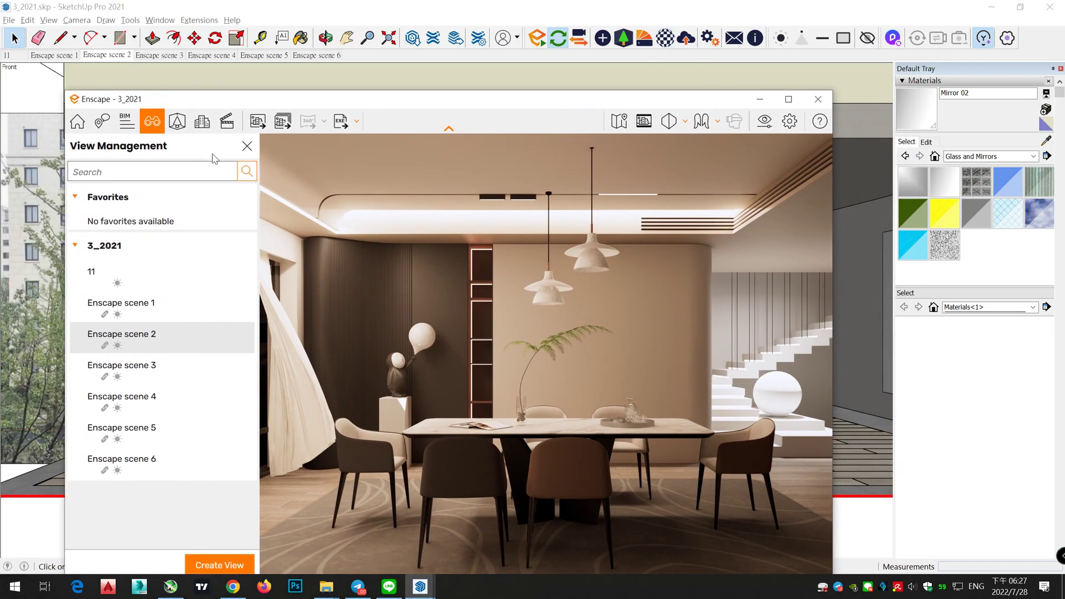
click(176, 123)
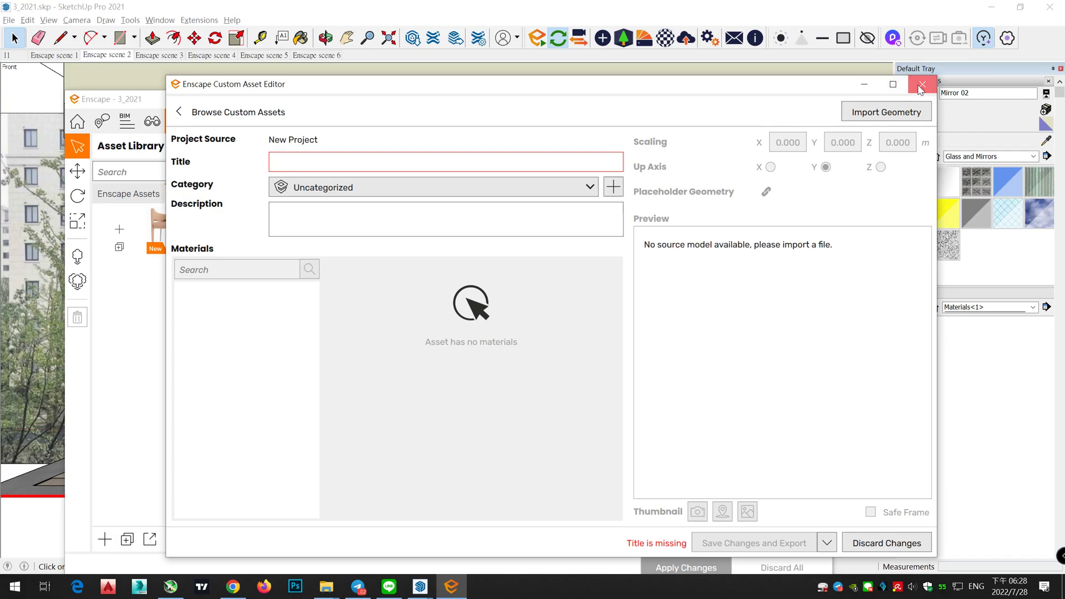
click(921, 86)
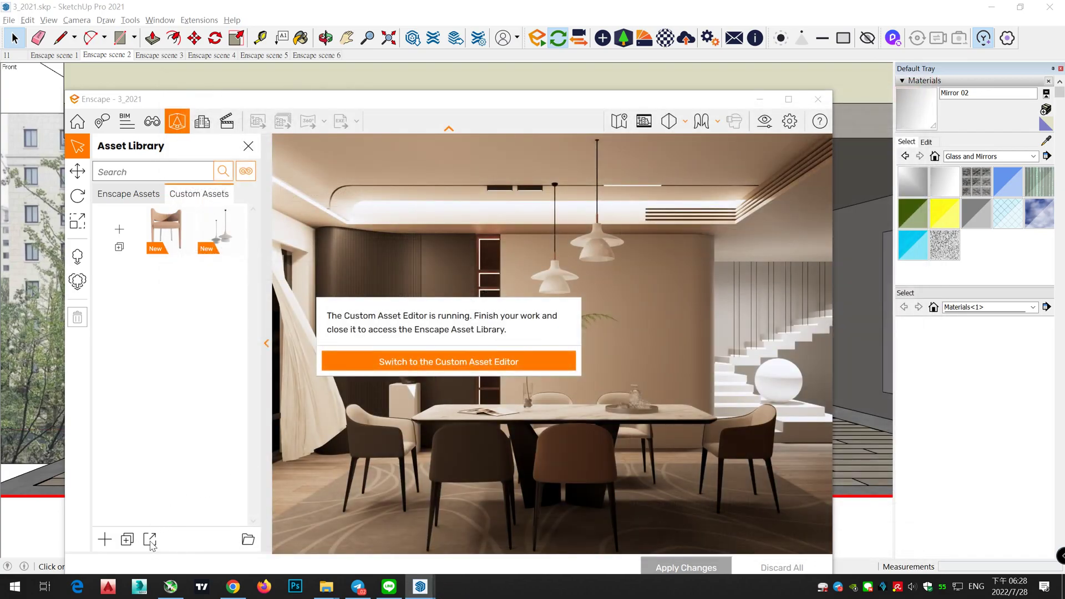
click(373, 364)
click(149, 541)
click(444, 361)
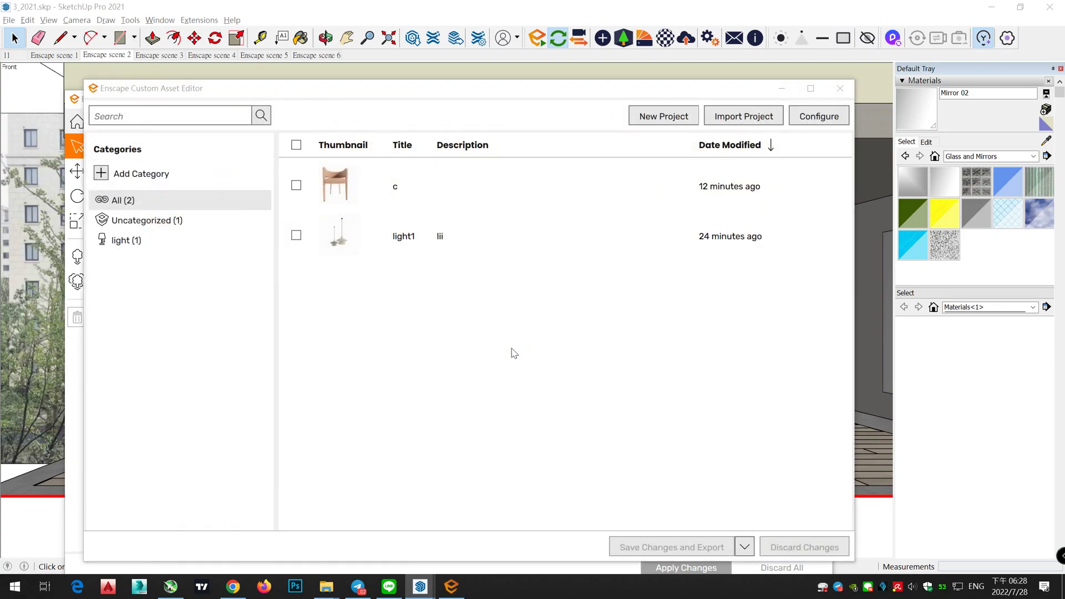
Check the project directory in the Custom Asset Editor's configuration and cancel without changing it.
click(820, 115)
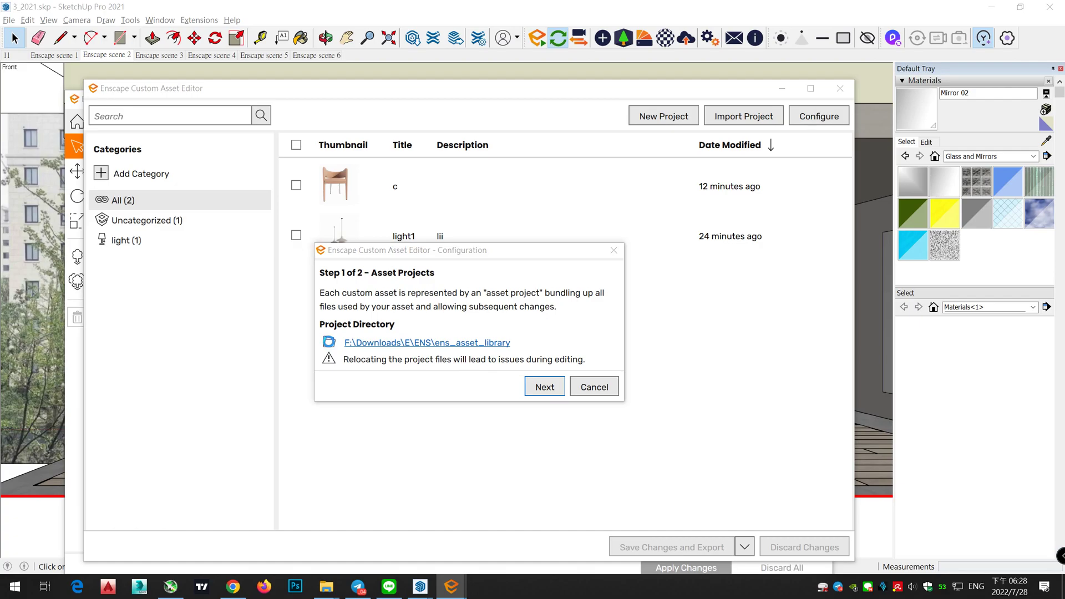
click(330, 343)
click(770, 528)
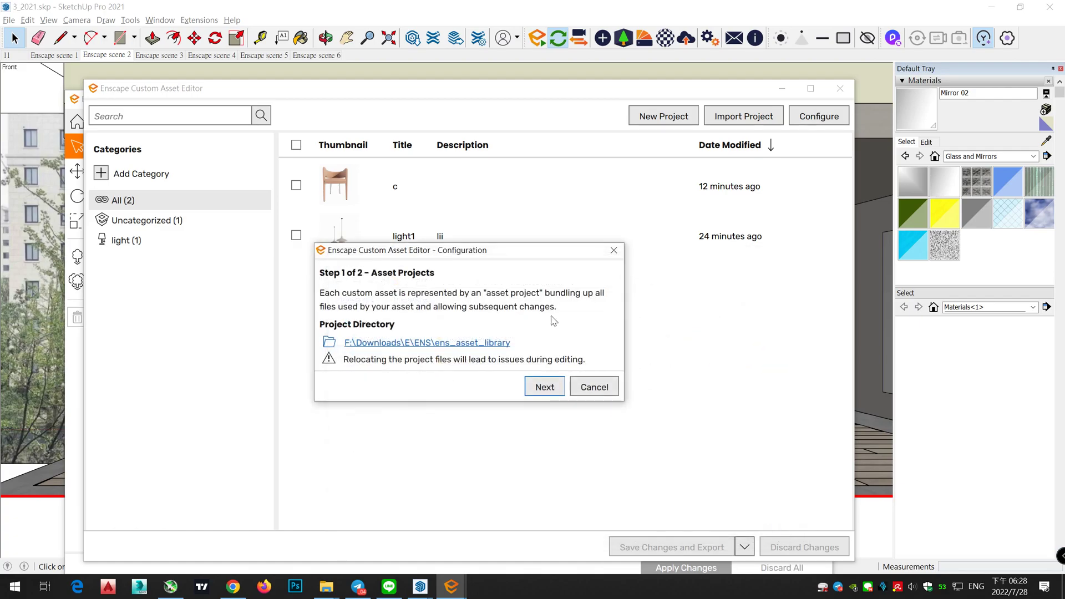
click(589, 389)
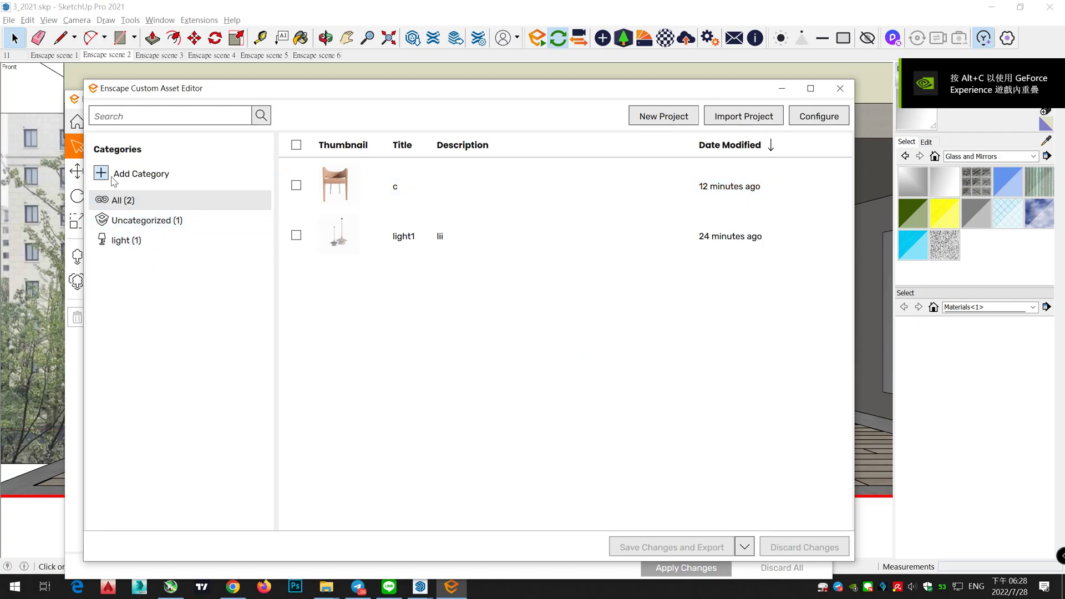
Add a custom asset category named test.
click(101, 174)
text(tet)
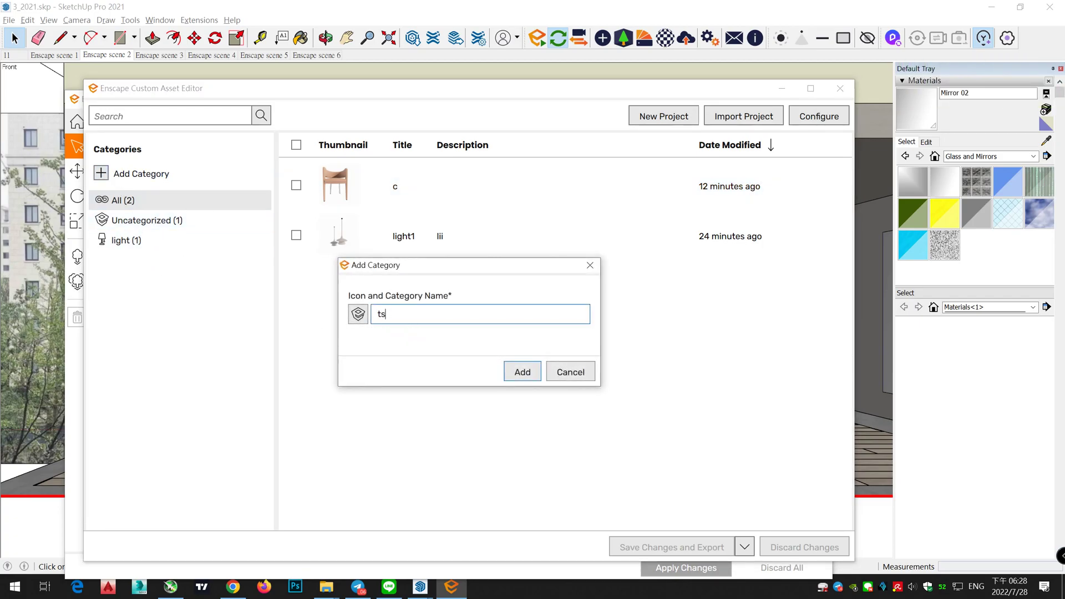
click(523, 371)
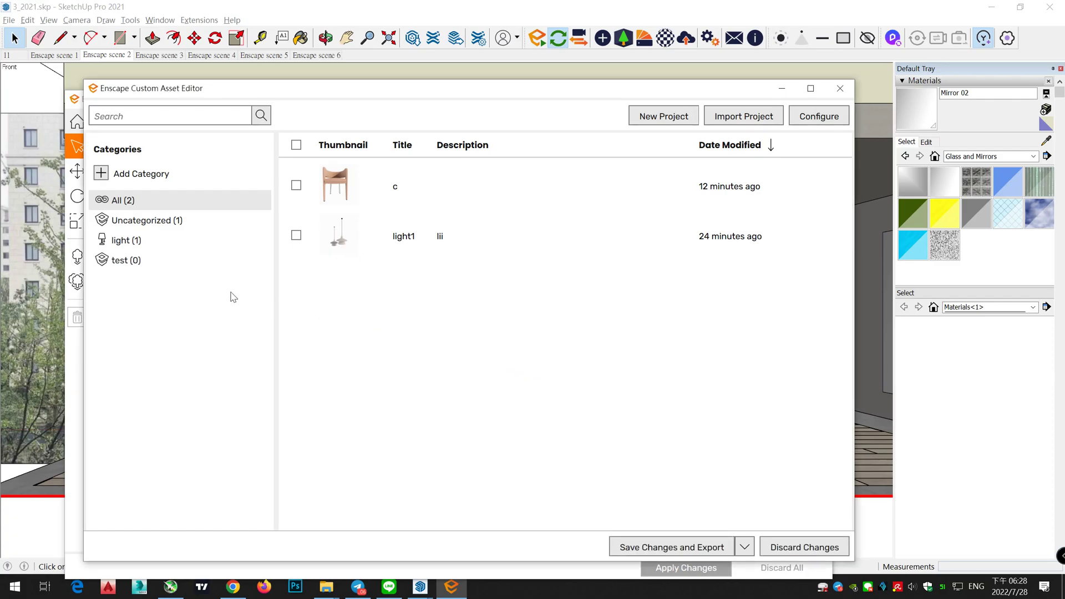
Give the test category the potted plant icon, then save and export the change.
click(111, 262)
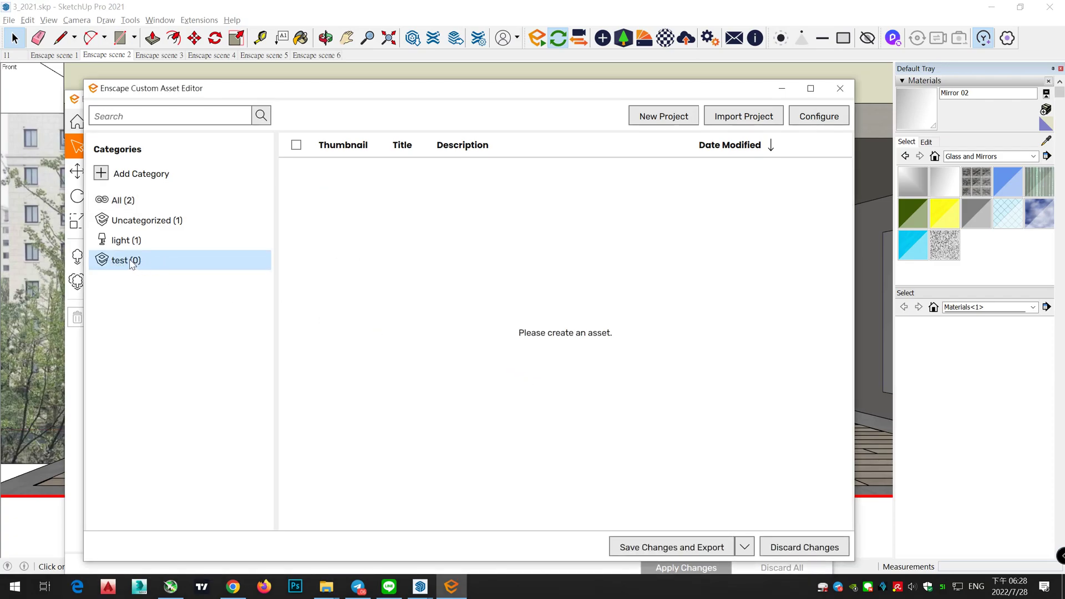
click(149, 274)
click(359, 314)
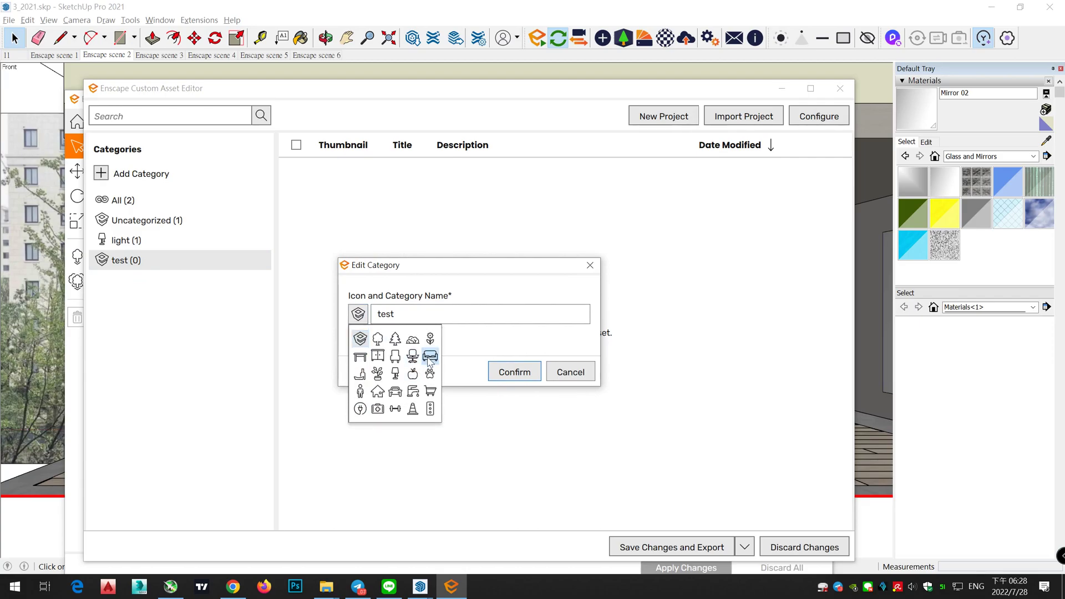
click(377, 374)
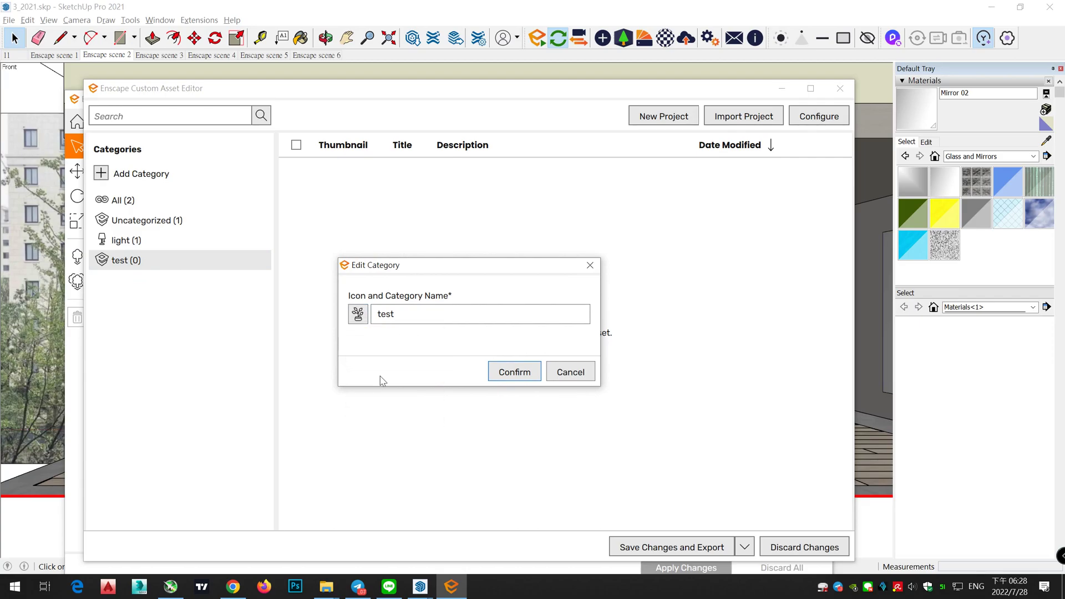
click(513, 373)
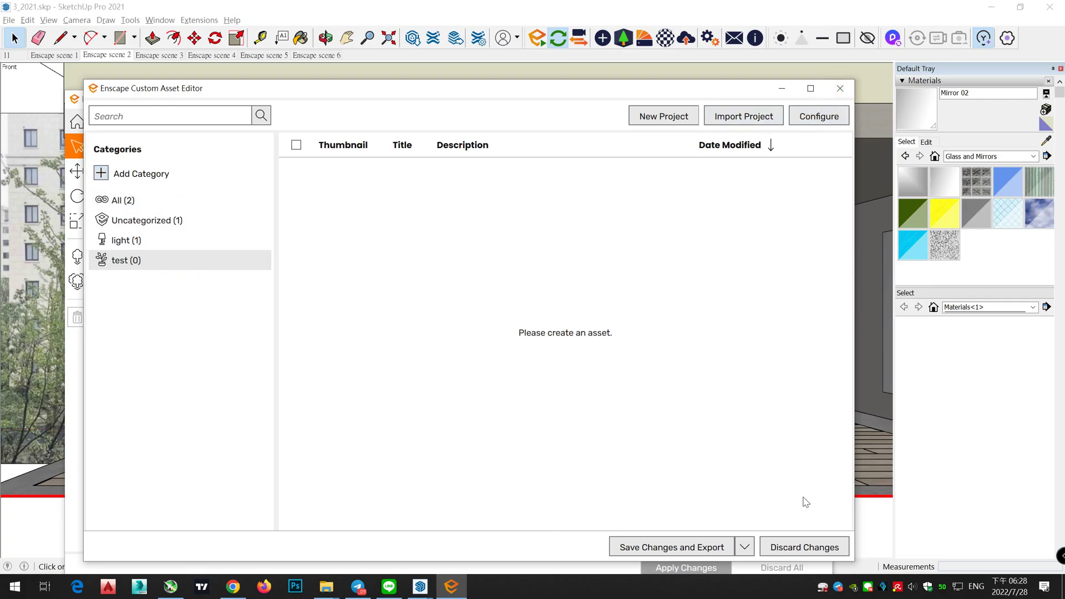
click(723, 547)
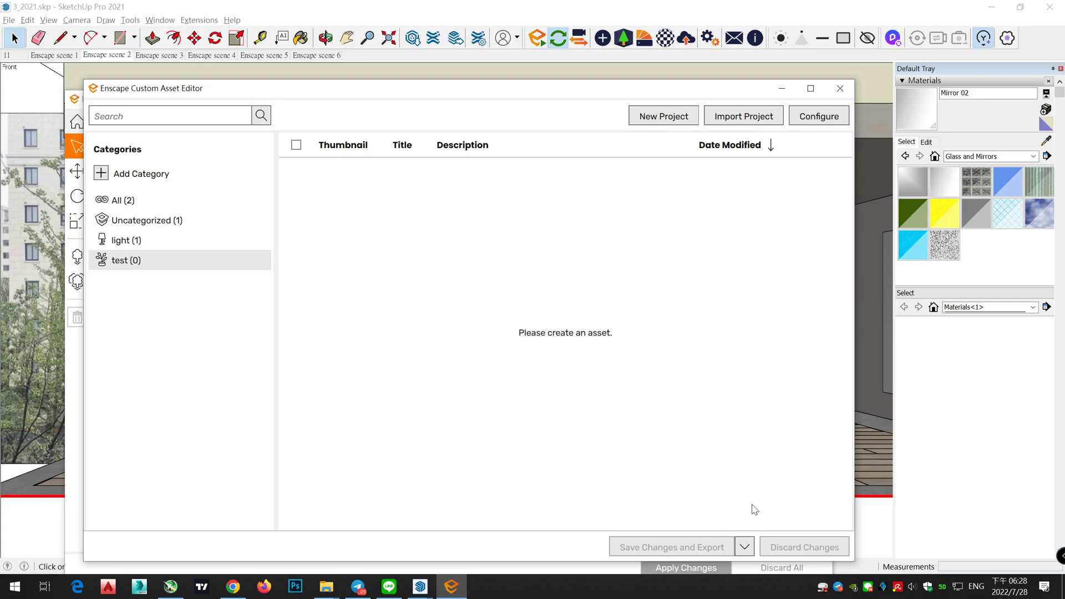
Move the Custom Asset Editor window clear of the Asset Library and glance at its configuration once more.
drag(551, 81, 643, 79)
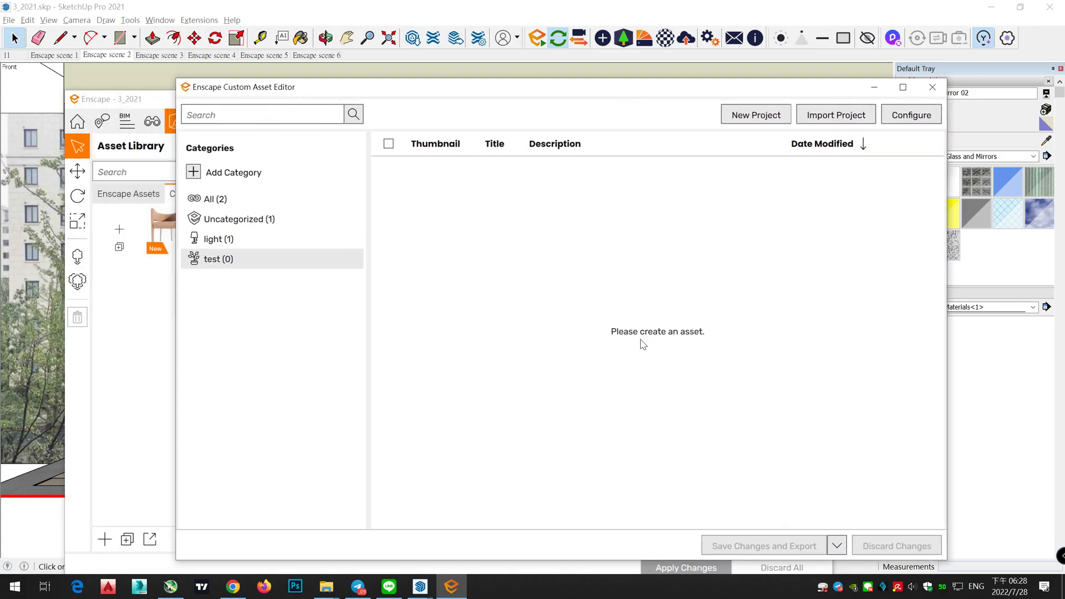
drag(285, 97, 378, 91)
drag(455, 88, 344, 83)
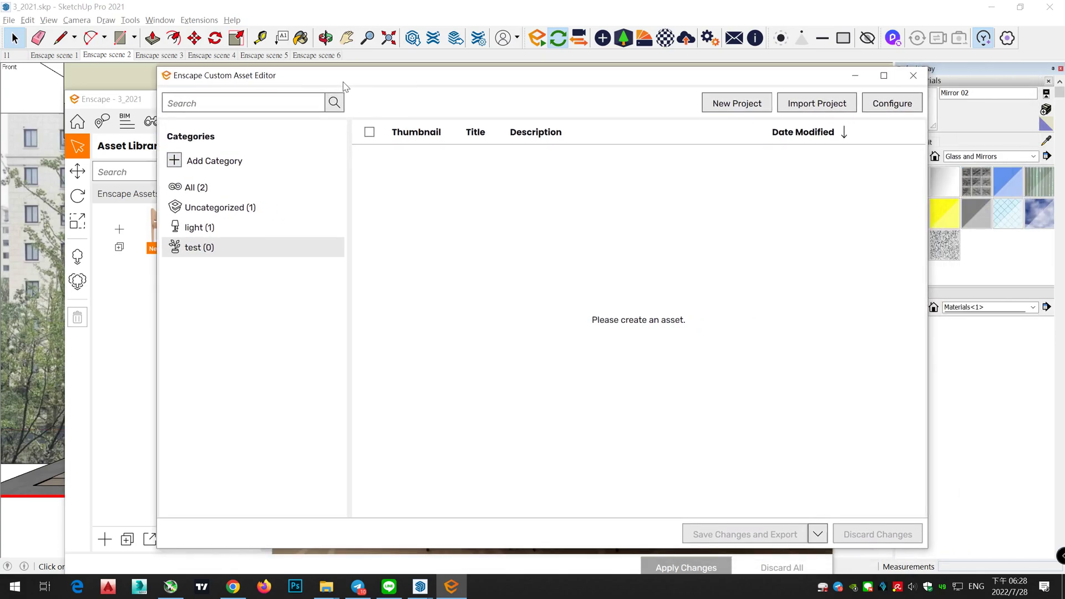
click(892, 104)
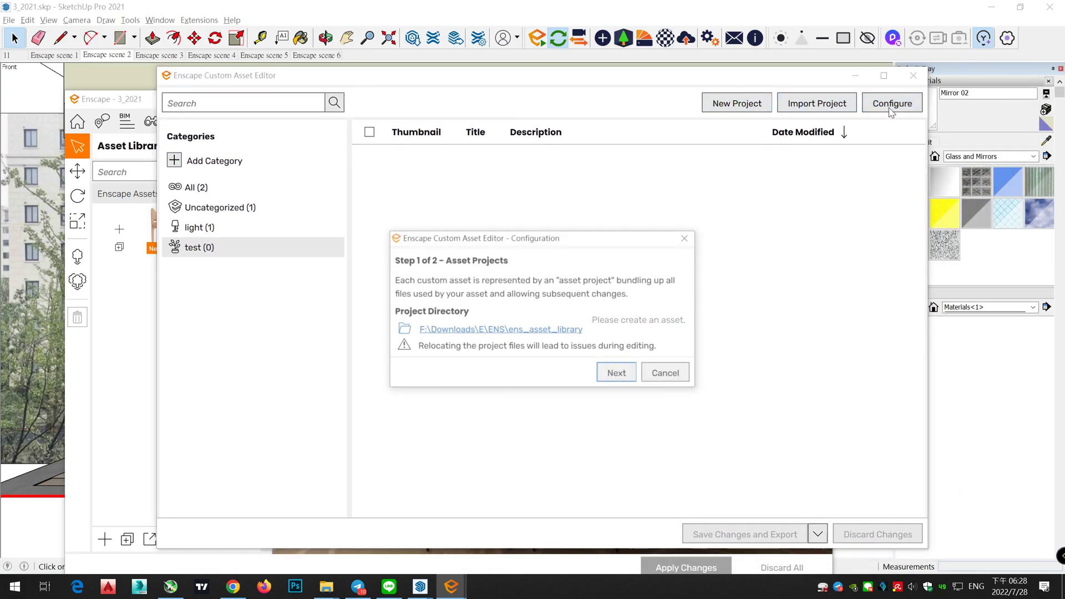
click(286, 197)
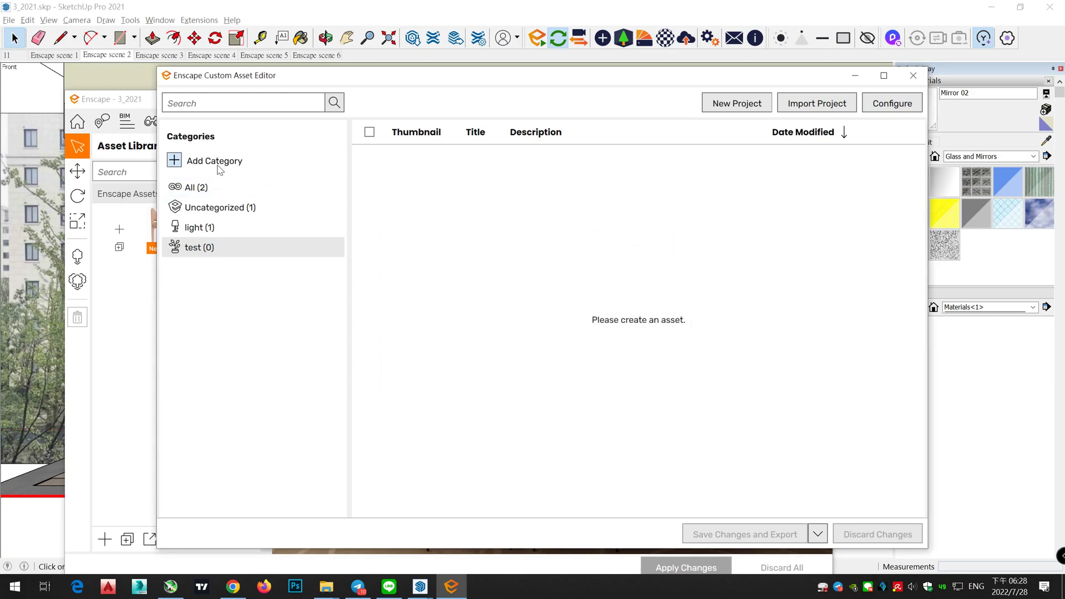
Assign the chair asset c to the test category, save and export it, and close the editor.
click(217, 187)
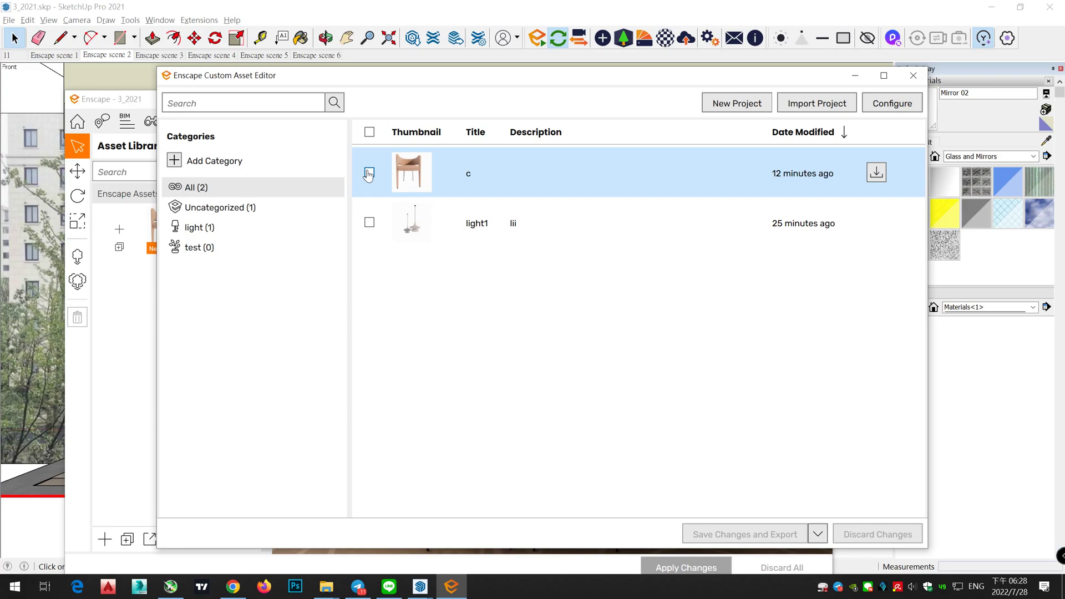
click(878, 173)
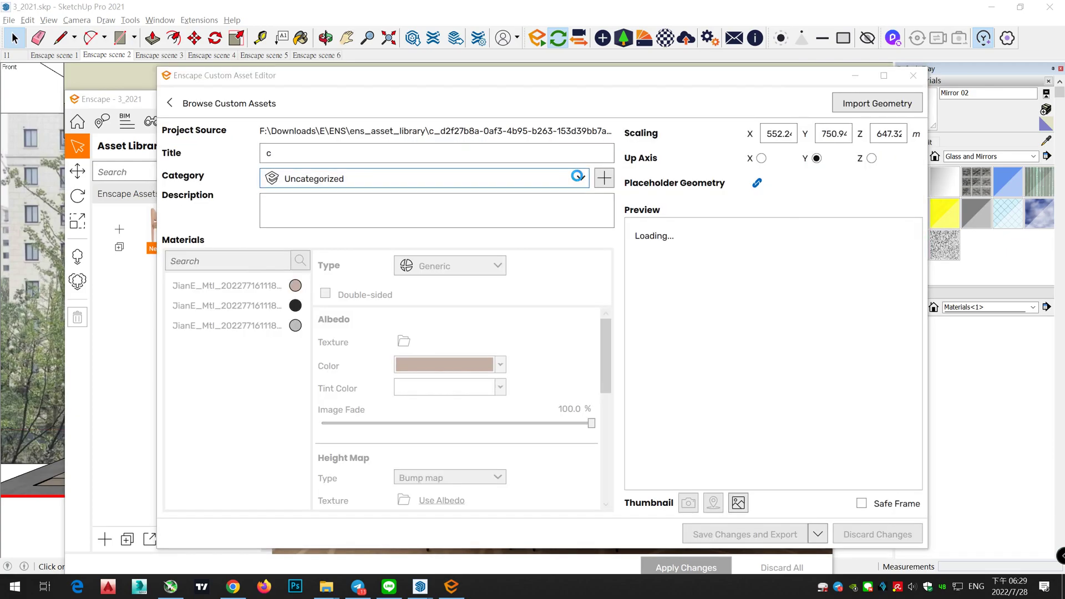
click(578, 178)
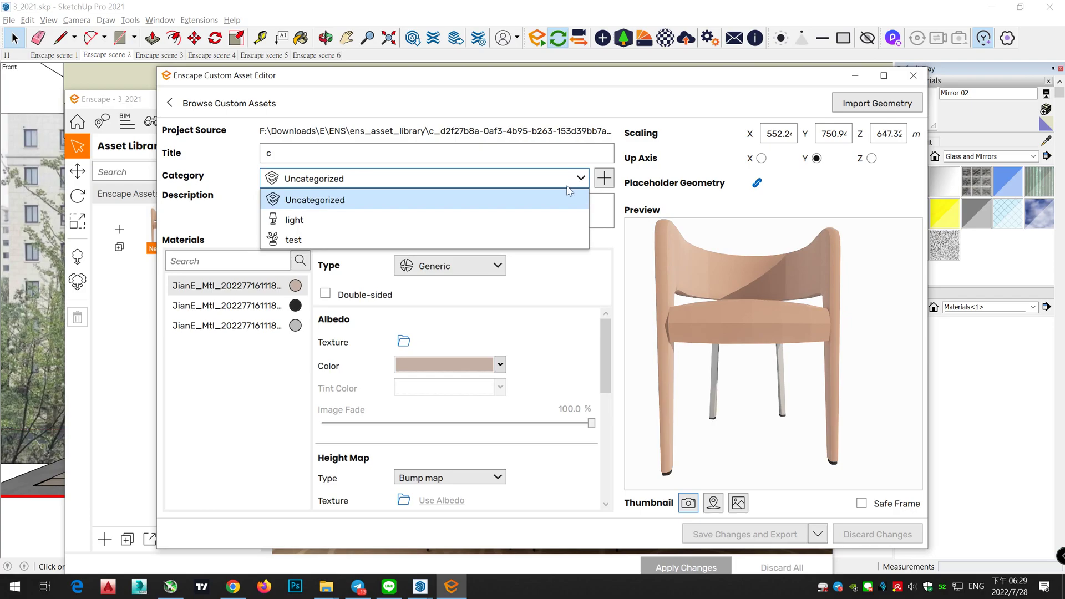
click(538, 239)
drag(719, 316, 725, 334)
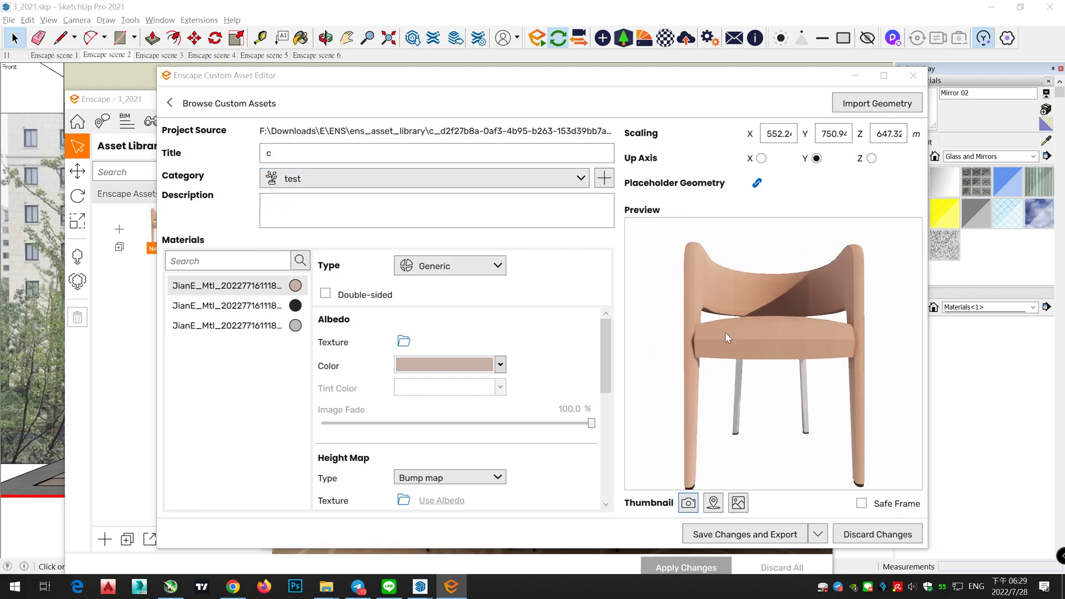
click(780, 535)
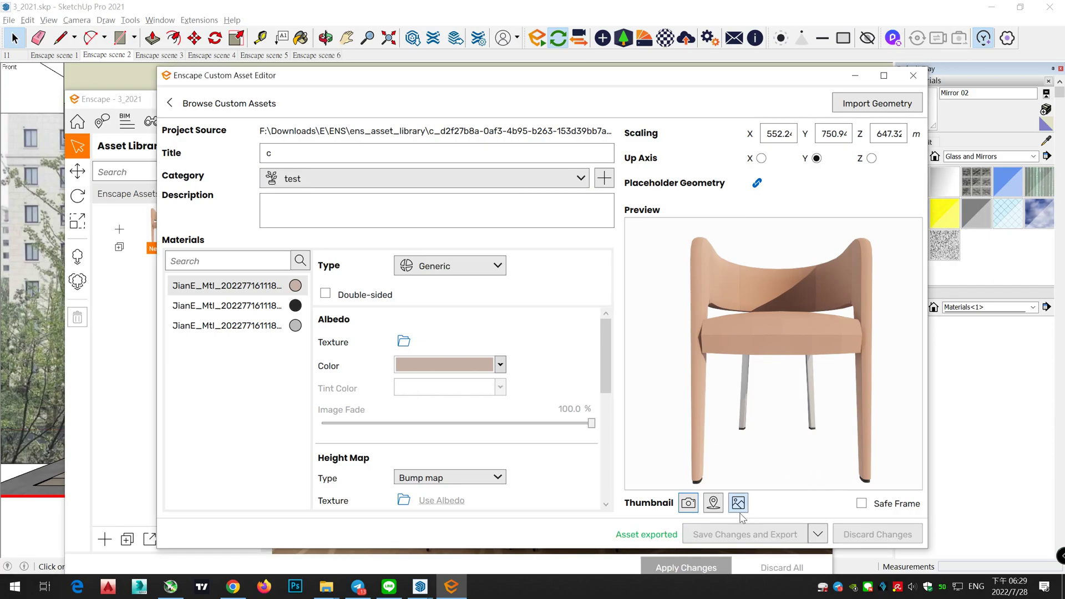
click(914, 77)
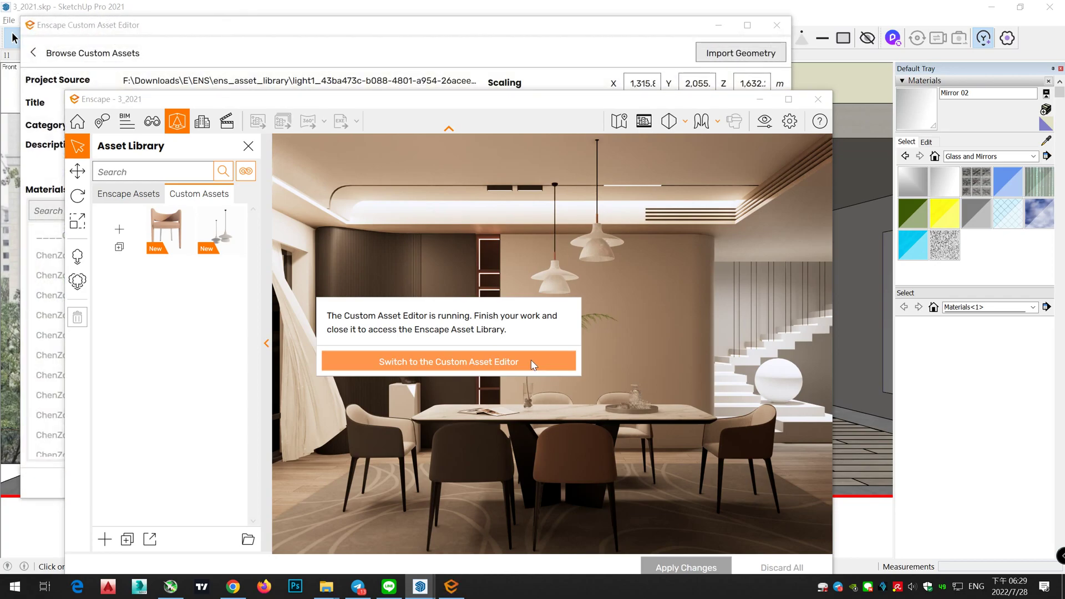
View the light1 asset in the Custom Asset Editor and examine the geometry import's model file formats without importing anything.
click(454, 360)
click(452, 587)
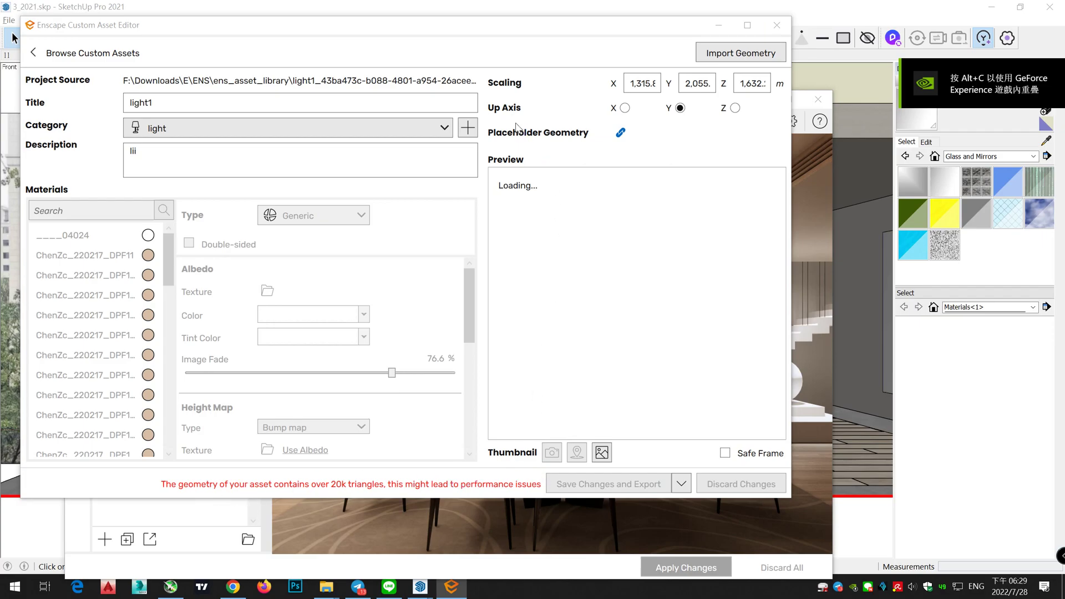
drag(466, 25, 643, 58)
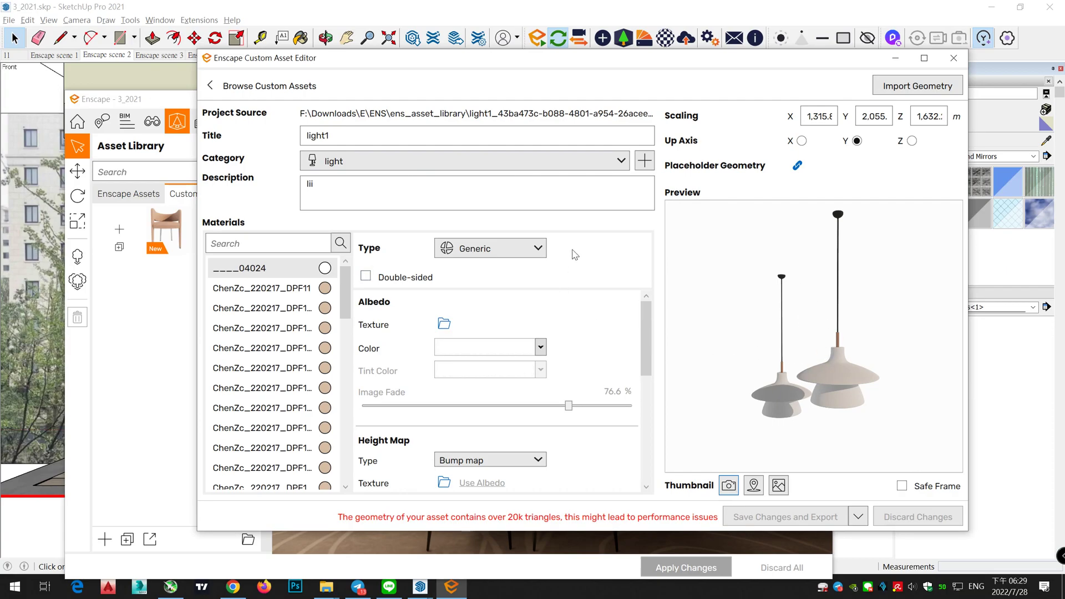
click(892, 88)
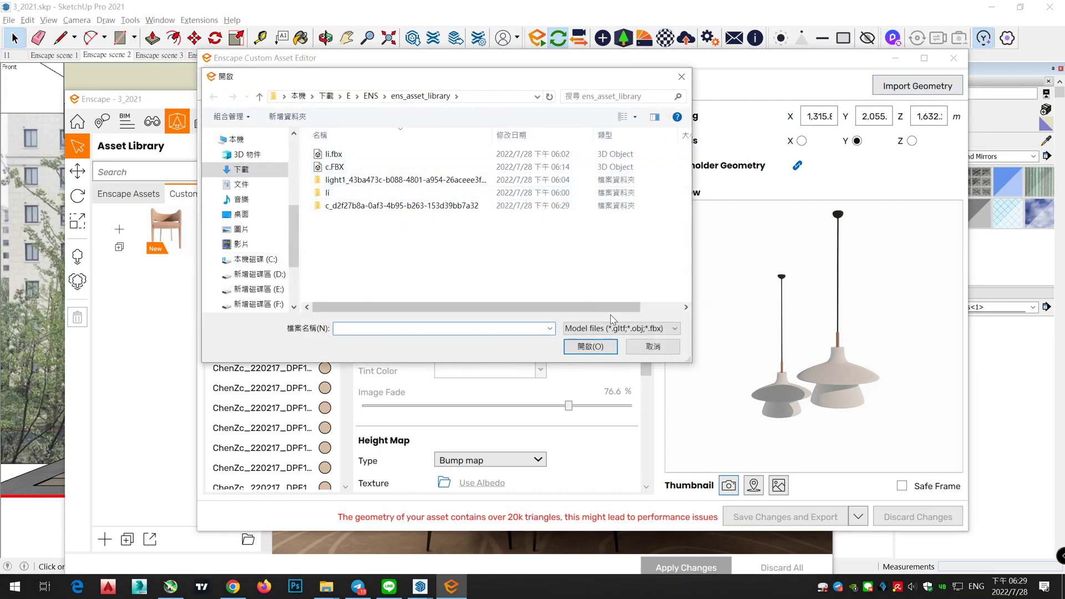
click(641, 329)
click(632, 340)
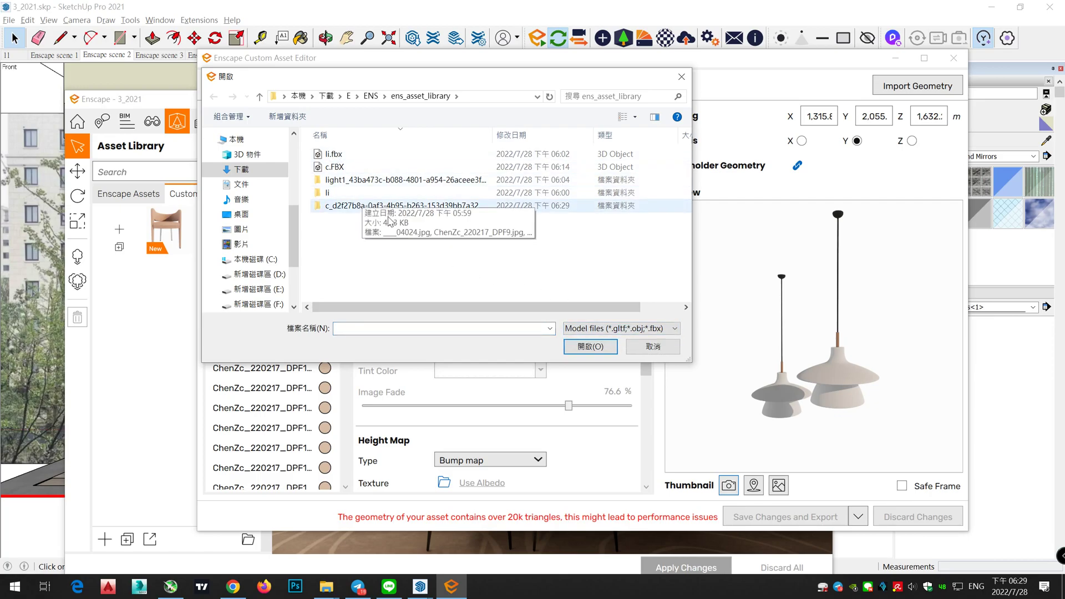
click(682, 77)
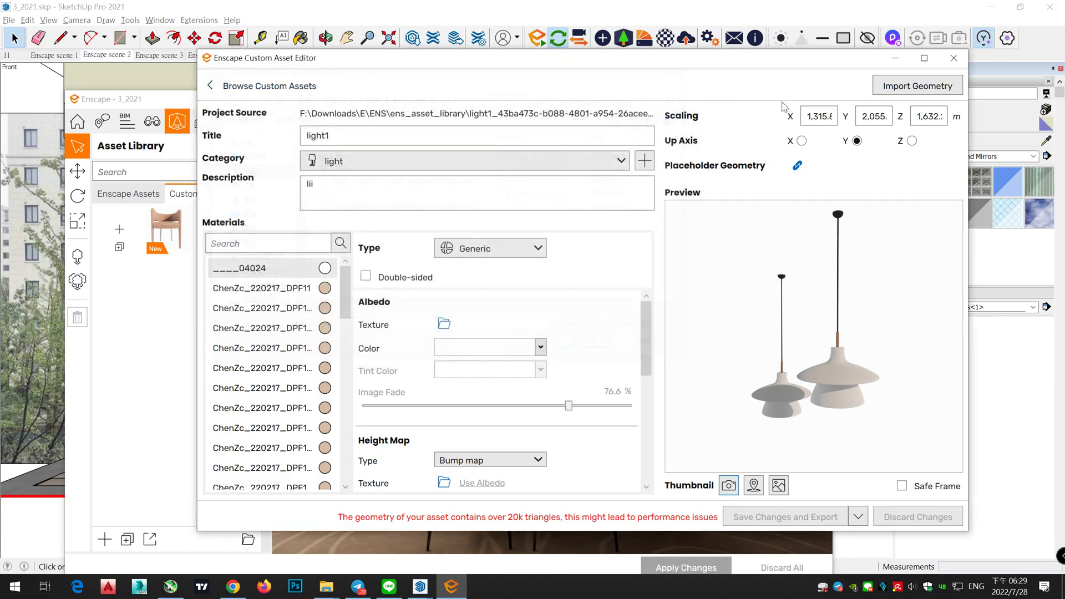
Try the thumbnail capture and image options for the light1 asset, then close the editor and discard the changes.
click(730, 490)
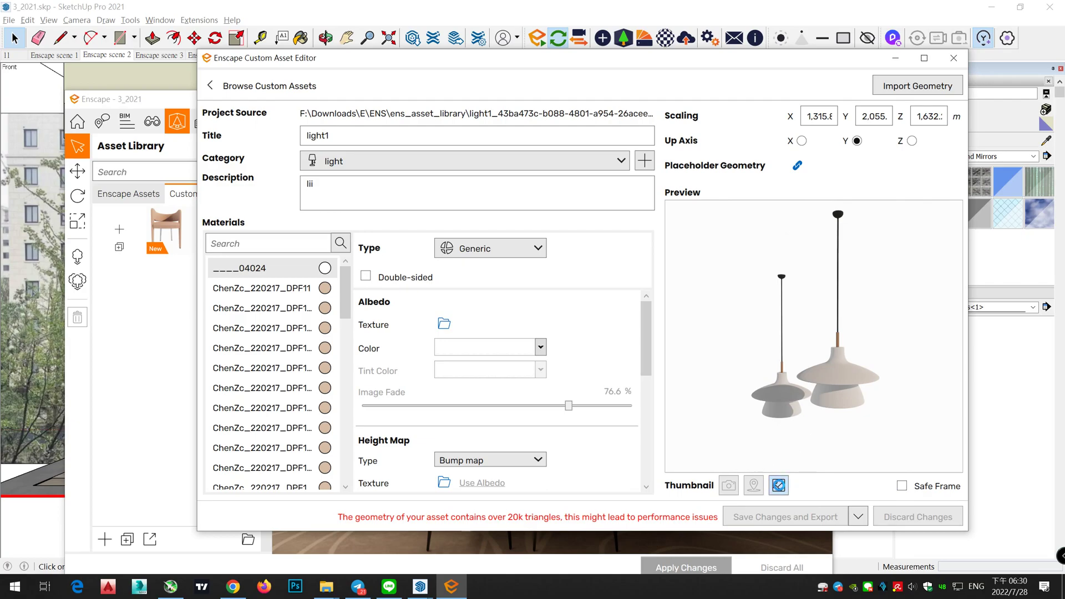
click(779, 486)
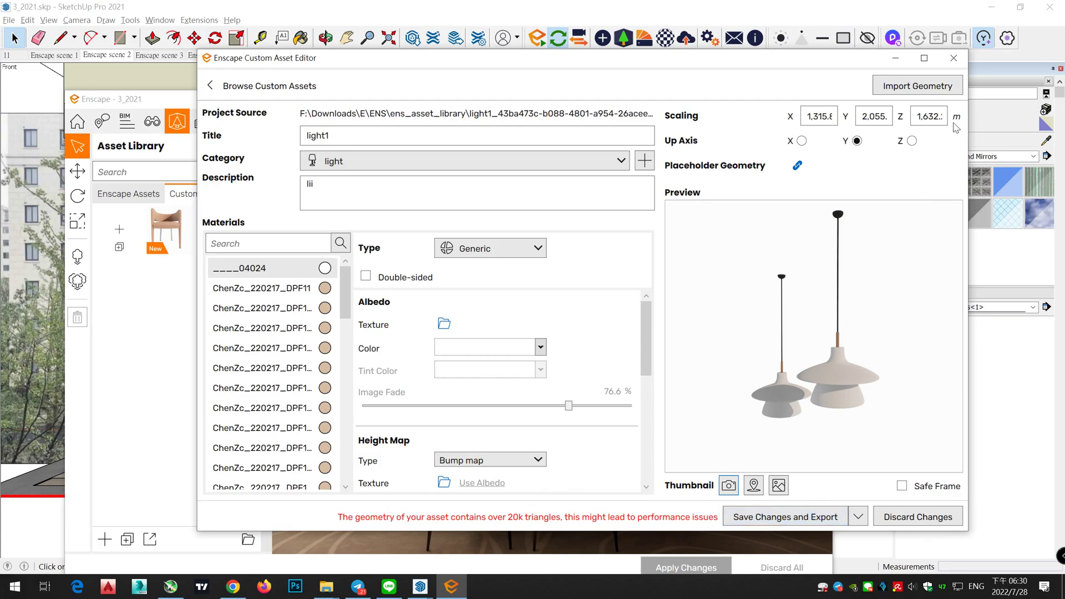
click(944, 86)
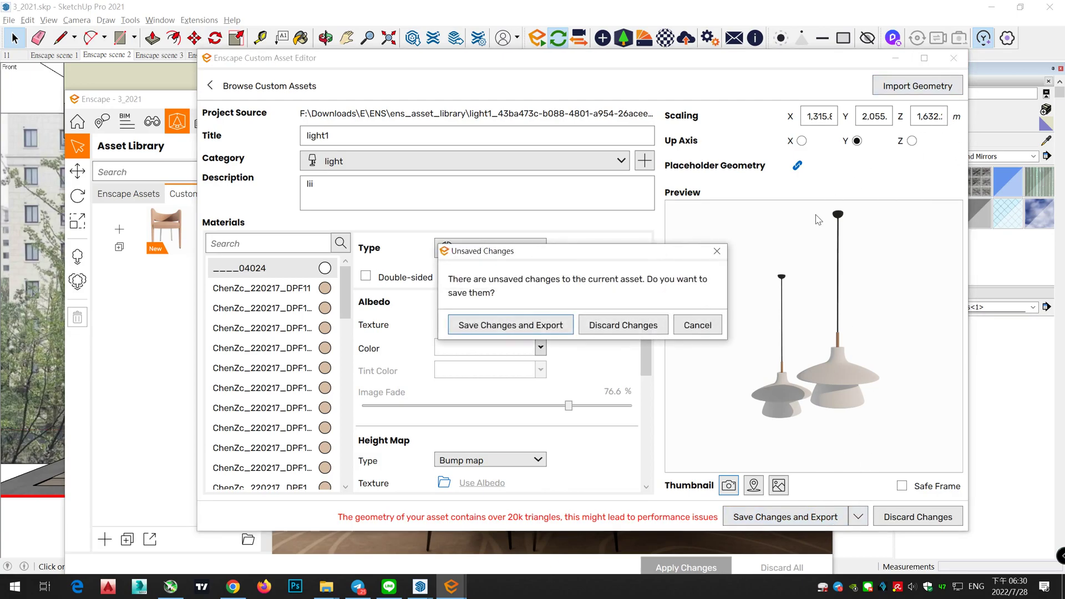
click(658, 327)
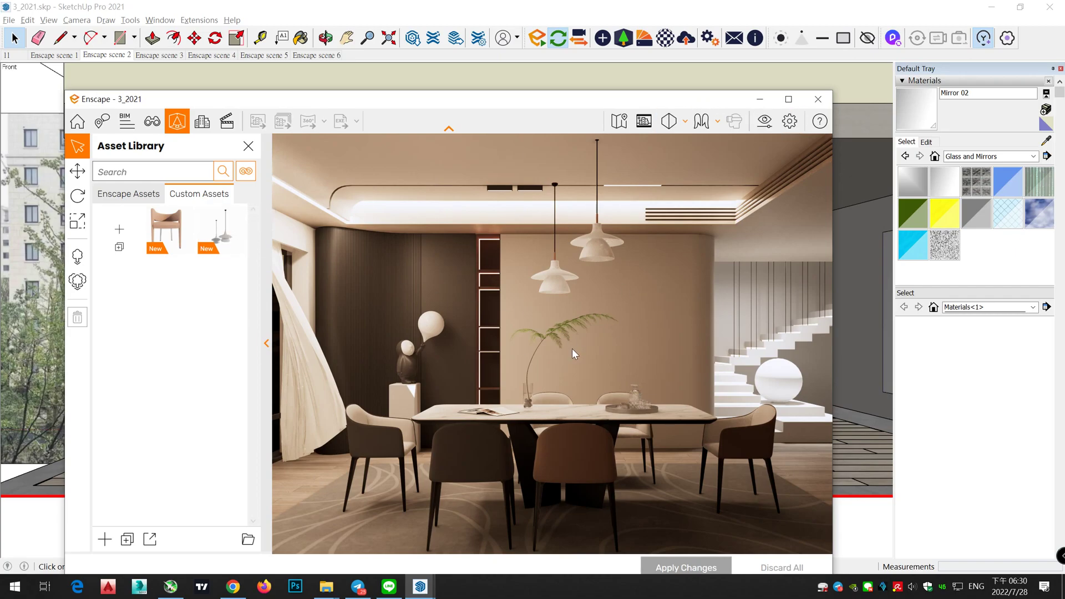
scroll(571, 348, down, 3)
scroll(566, 351, up, 3)
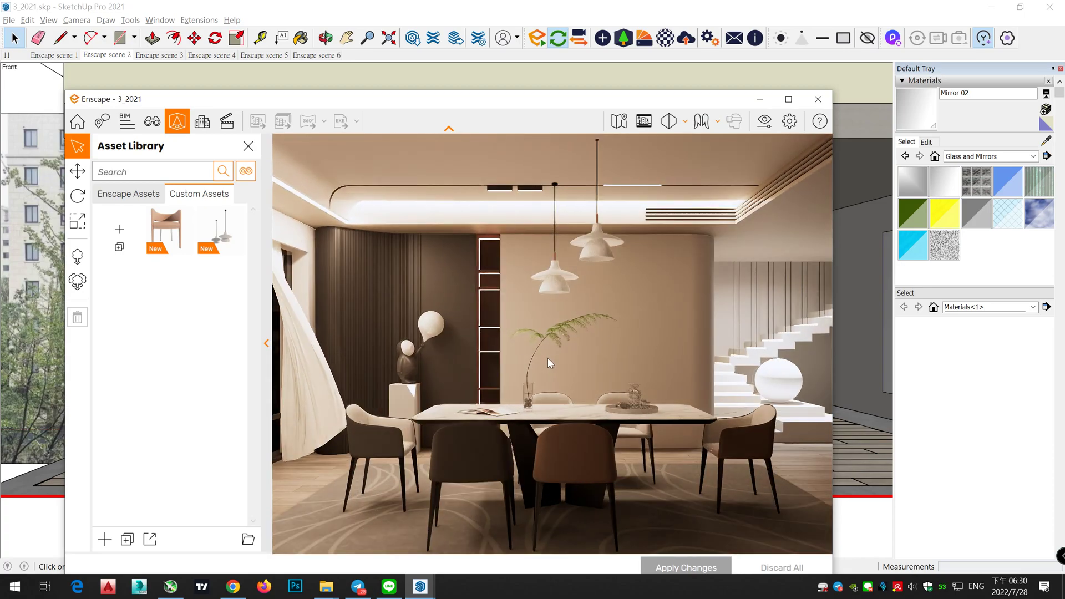
Place the light1 custom asset on the dining room ceiling and apply the changes.
mouse_move(377, 104)
mouse_down()
mouse_move(503, 271)
mouse_move(551, 178)
mouse_up()
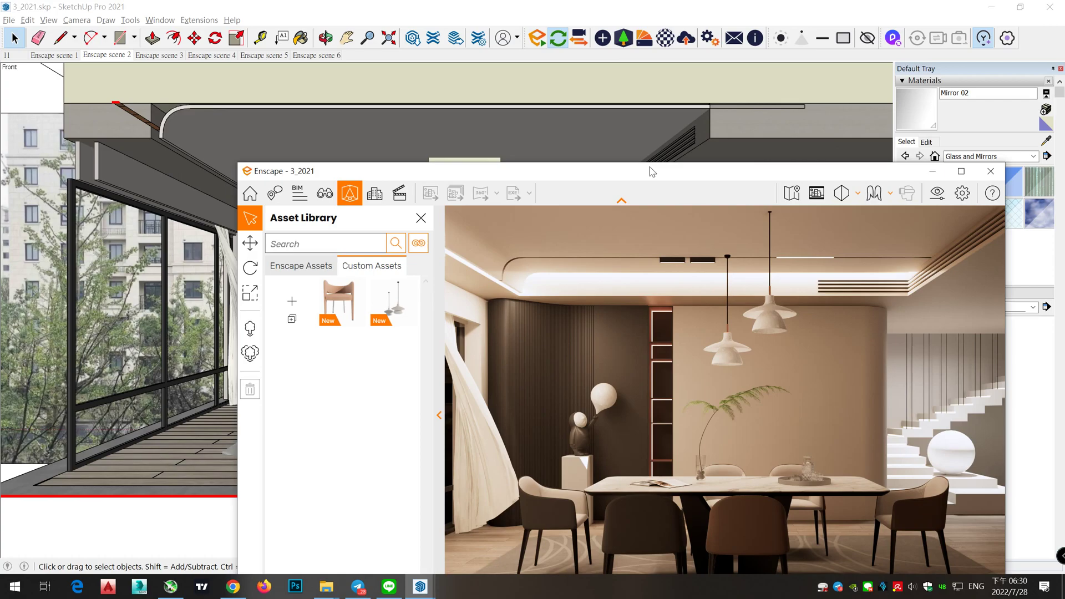
drag(652, 172, 458, 97)
click(199, 228)
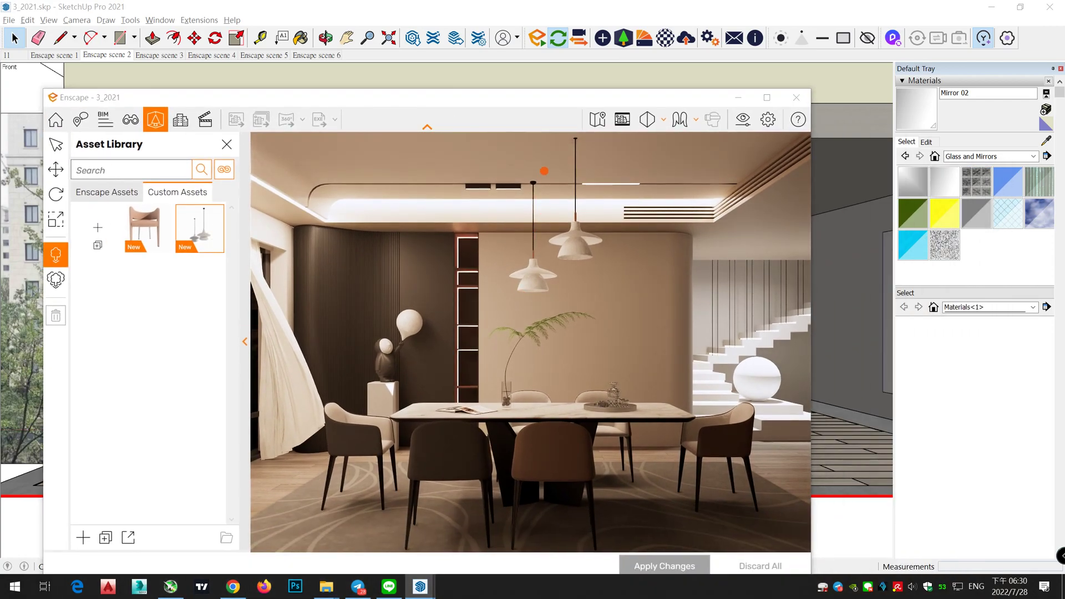
click(573, 184)
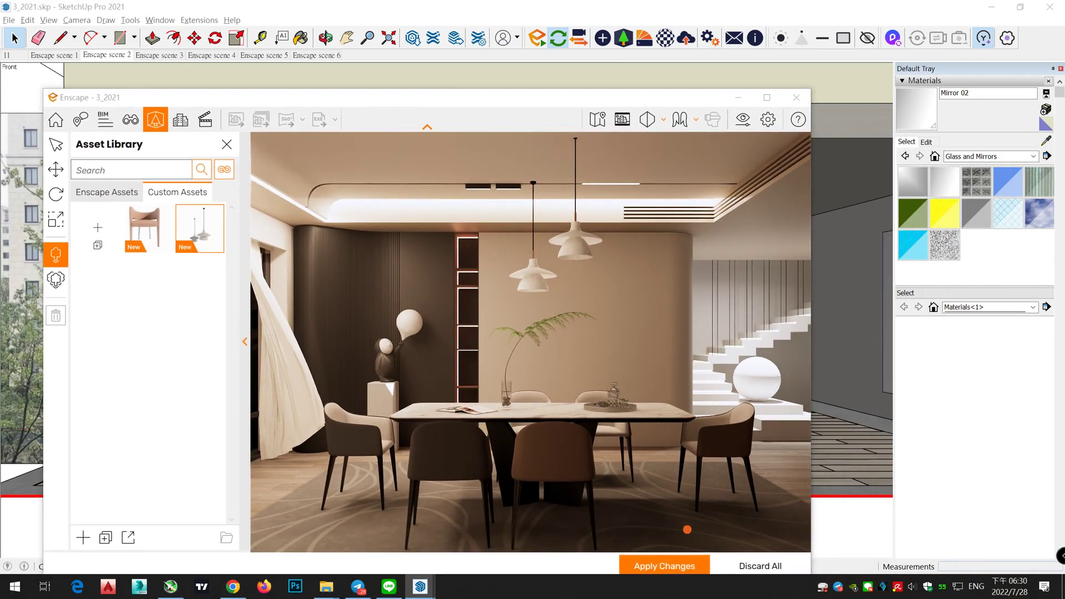
click(687, 567)
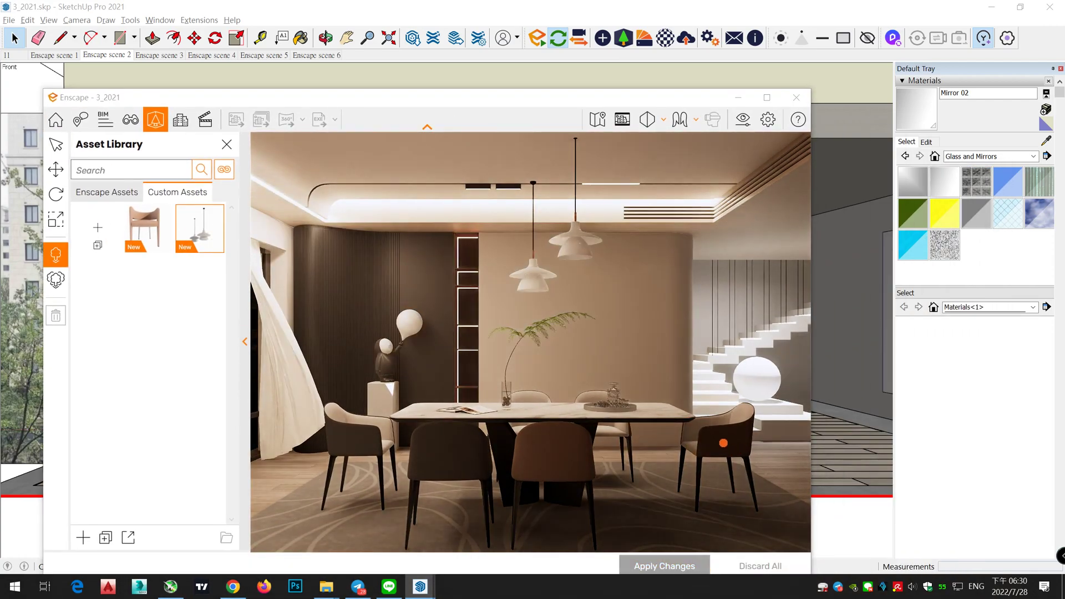
Turn the model's section cuts off and back on, and end the asset placement.
right_click(631, 353)
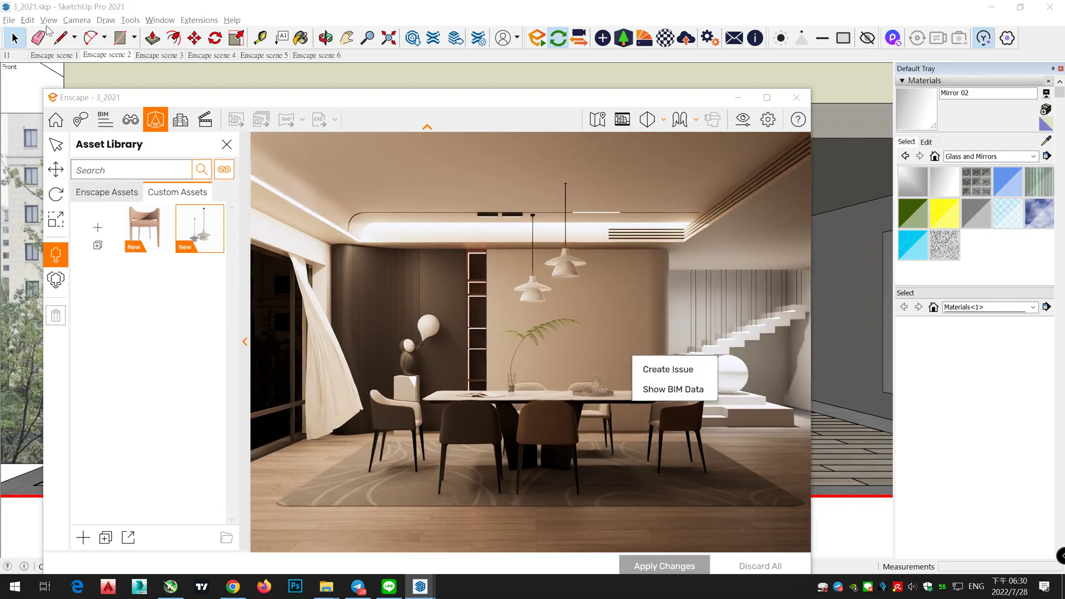
click(49, 20)
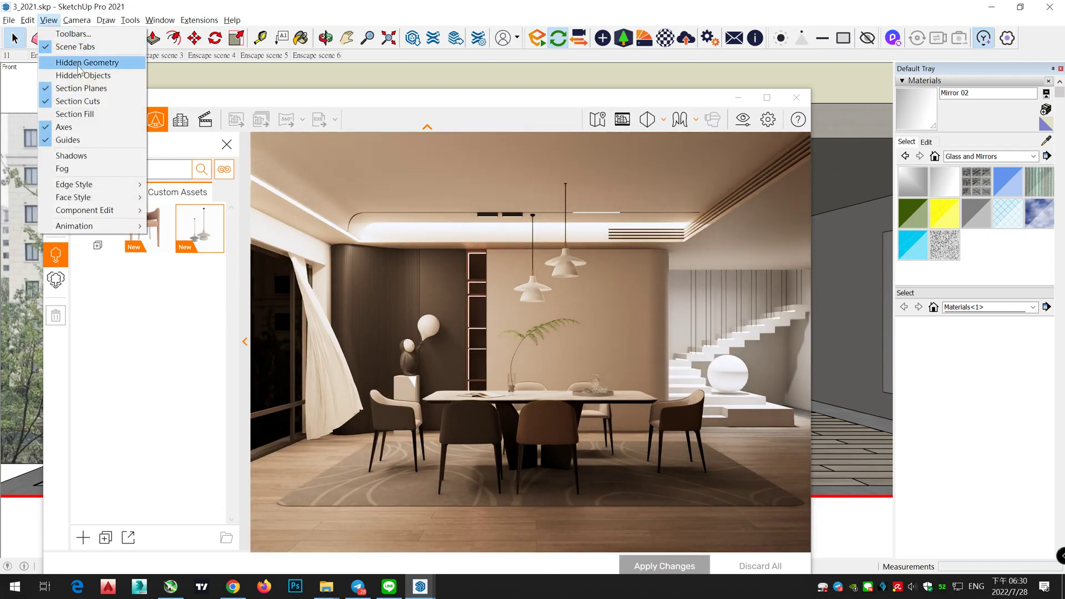
click(86, 102)
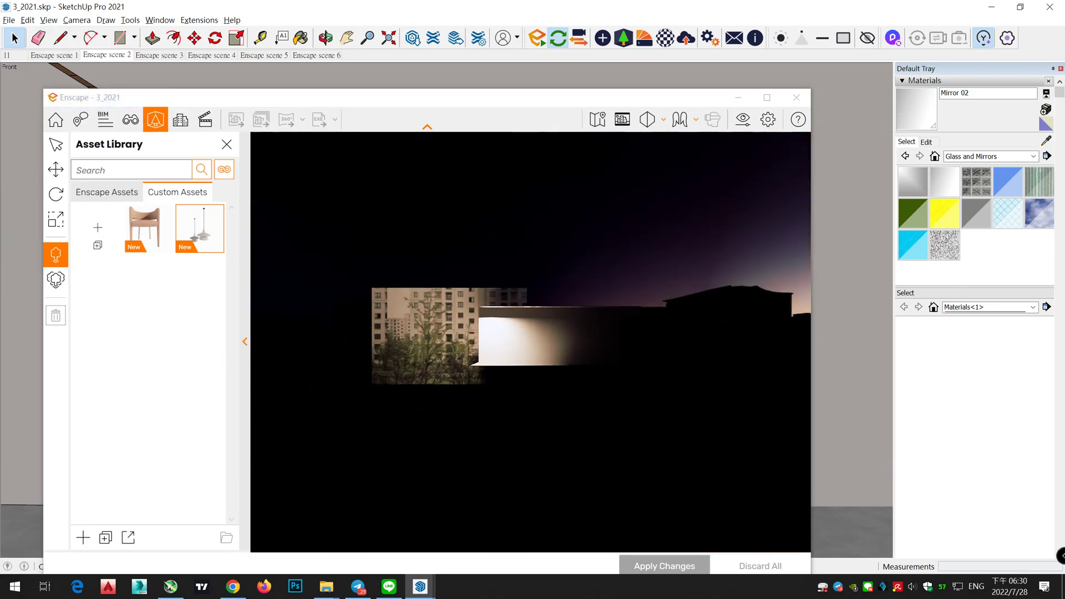
click(49, 20)
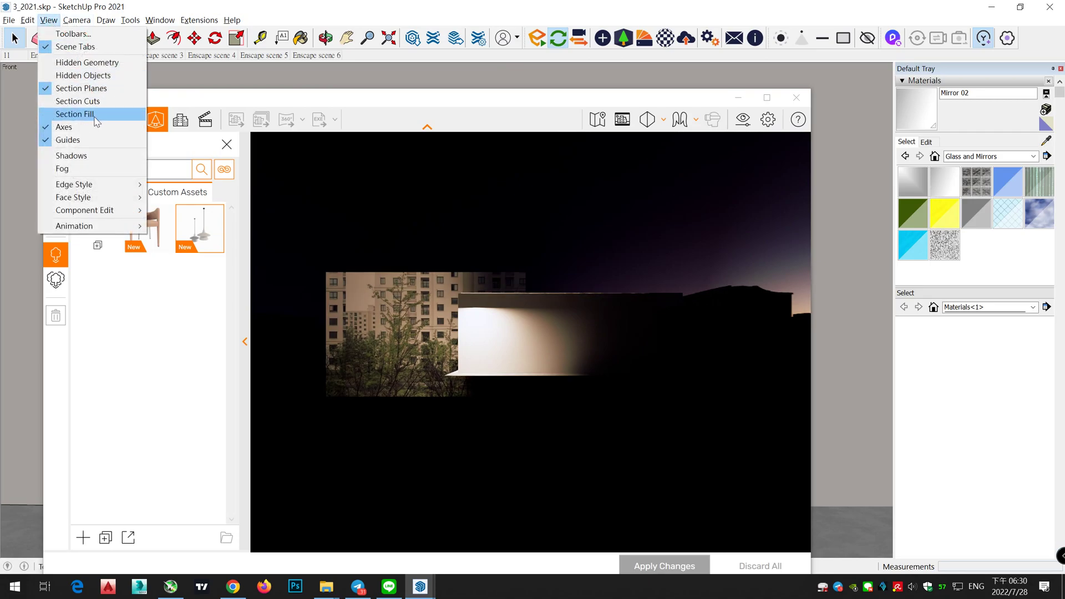
click(84, 101)
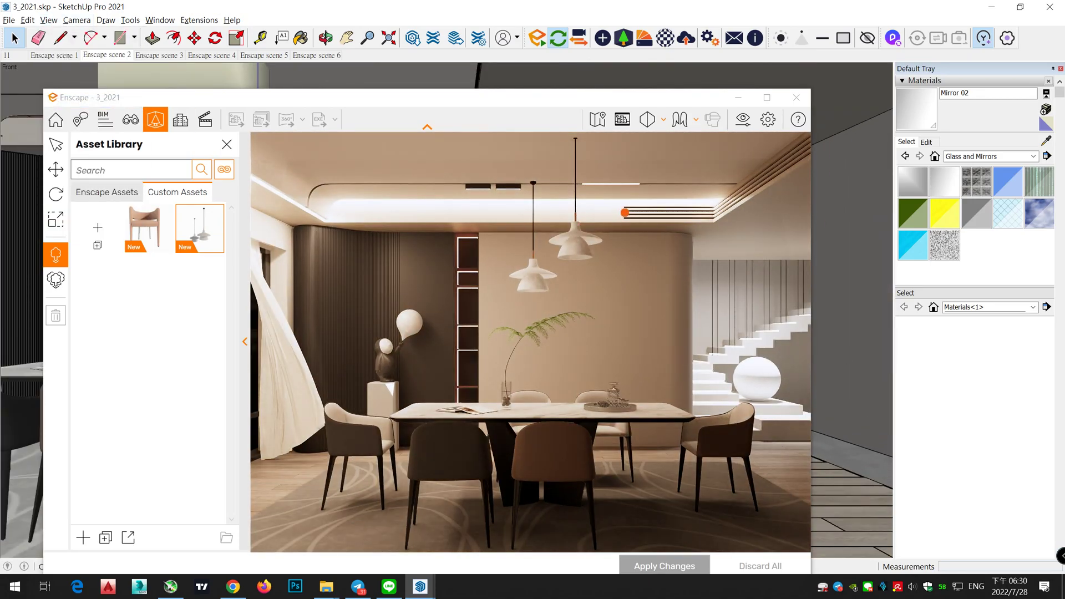
key(Escape)
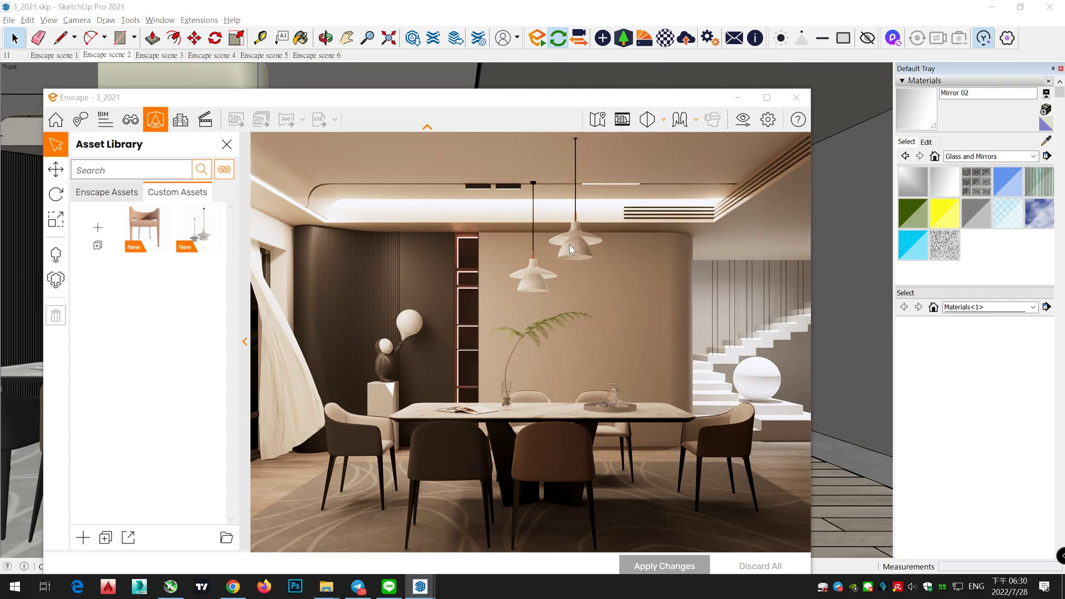
Move the placed light asset about 831 mm sideways along the ceiling in the SketchUp model.
drag(598, 100, 553, 343)
click(256, 194)
scroll(479, 229, down, 3)
key(m)
click(353, 102)
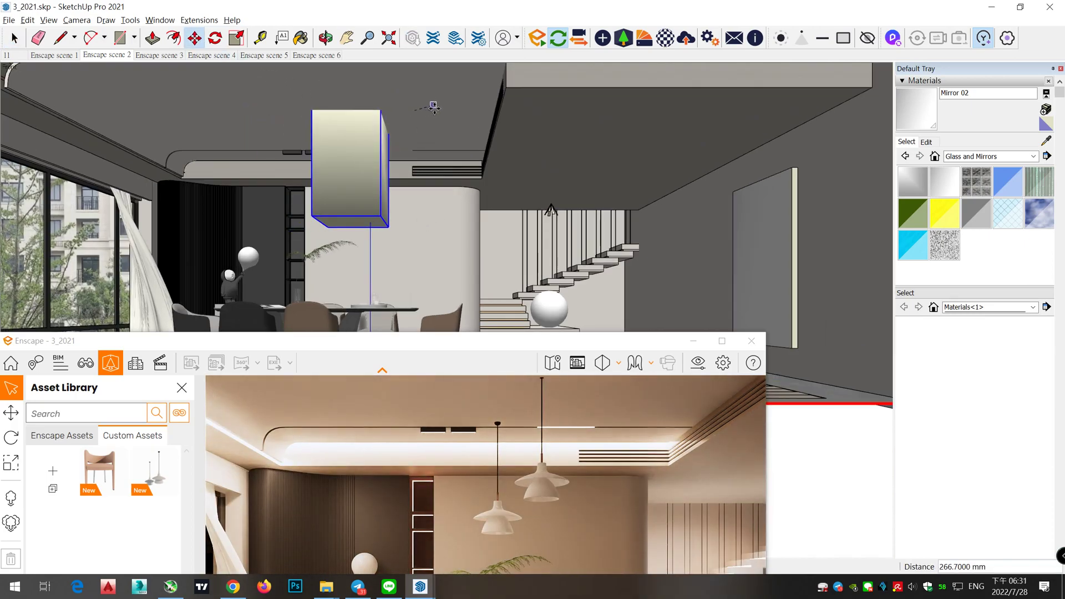
click(405, 114)
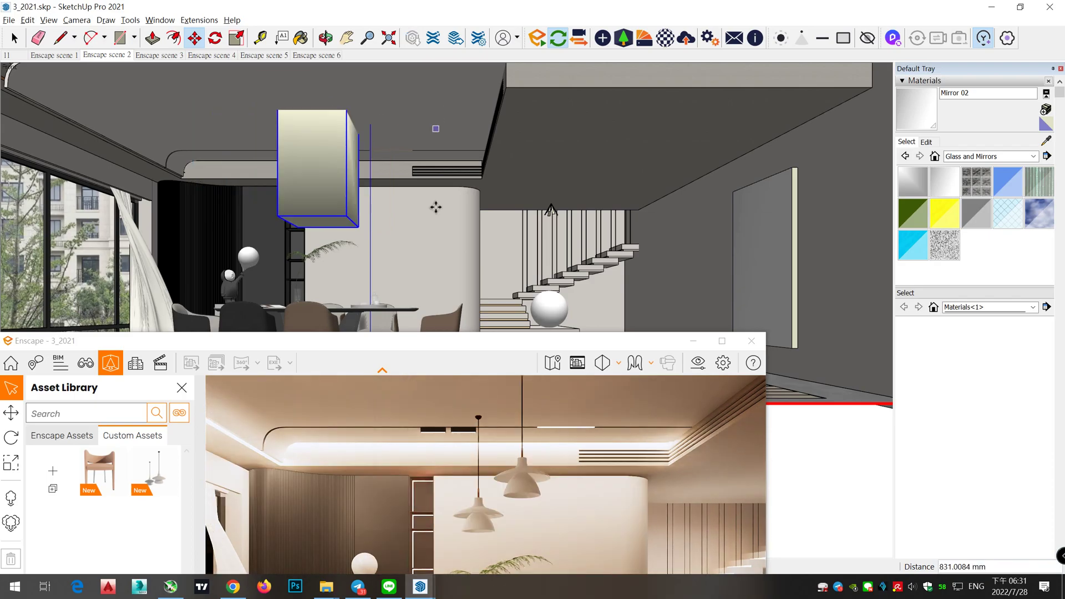
Close the Asset Library and examine the dining room and its pendant lights from different angles in the Enscape view.
drag(433, 348, 558, 186)
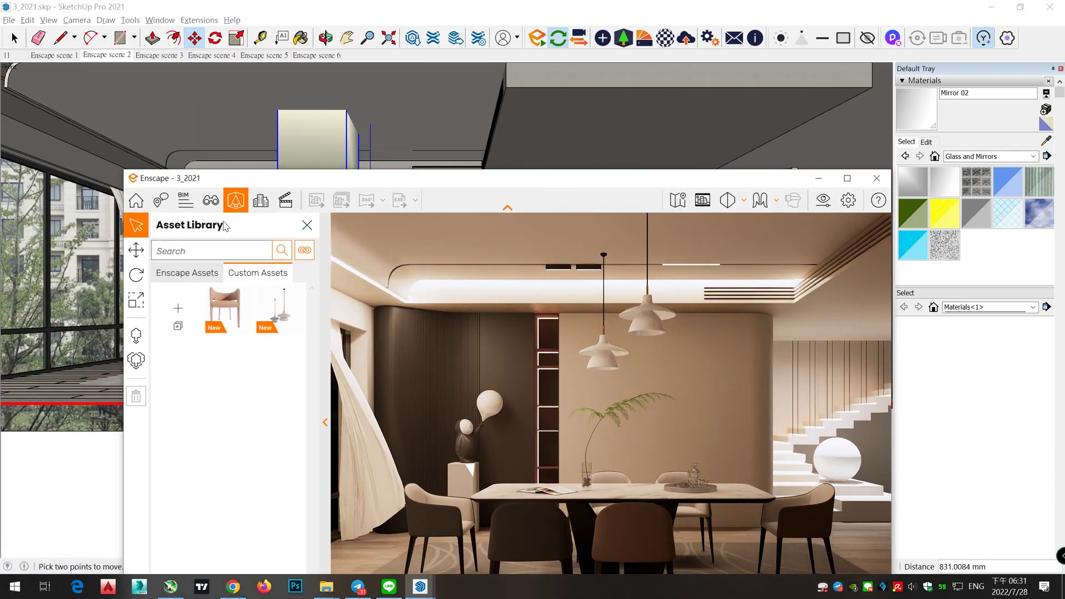
click(137, 209)
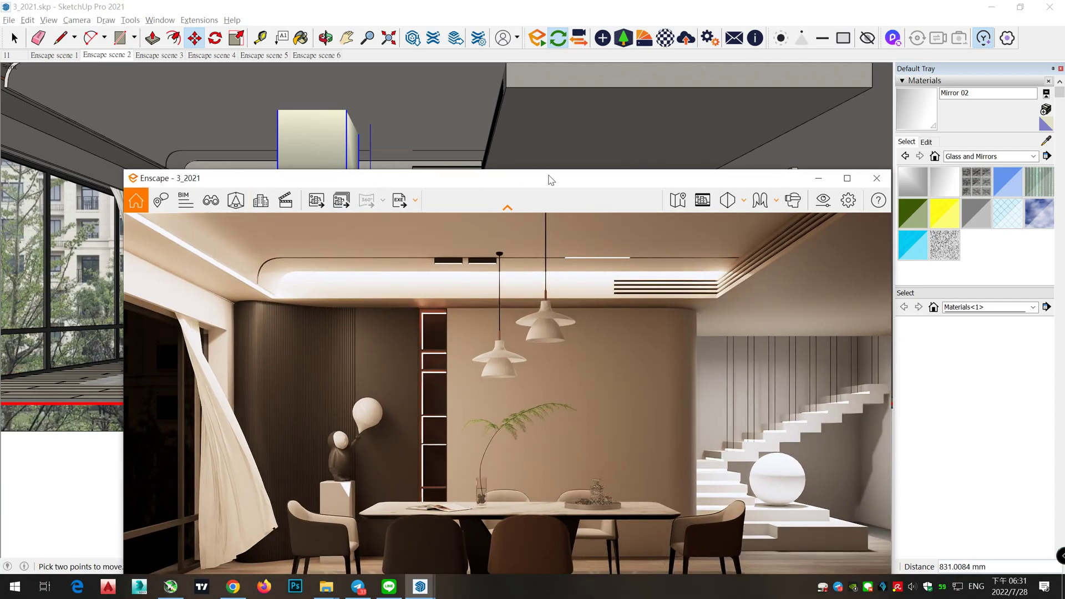
drag(549, 178, 529, 69)
drag(487, 318, 688, 335)
key(a)
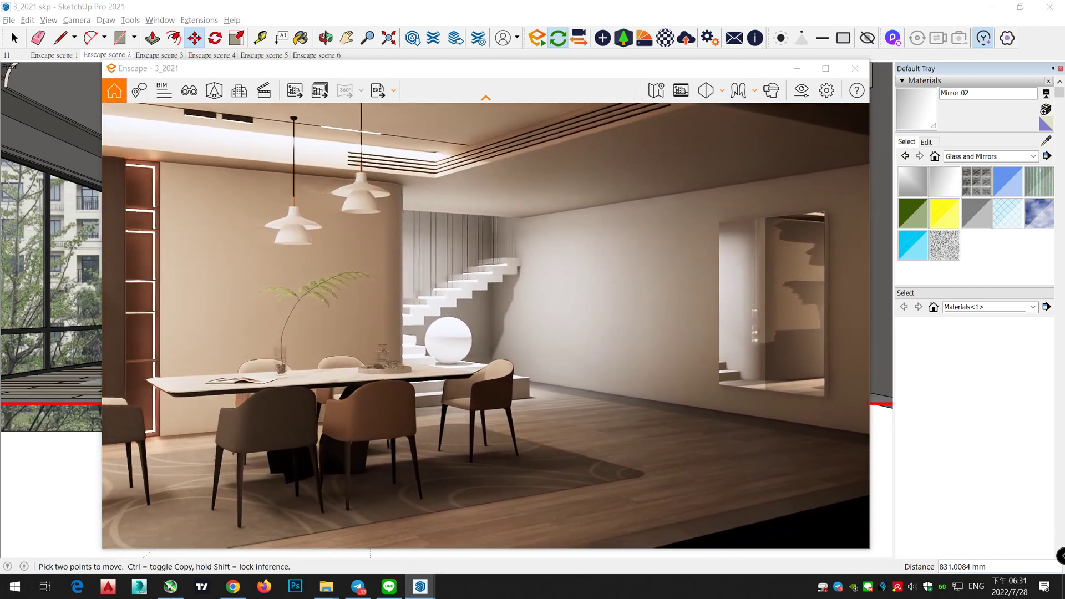
key(a)
drag(601, 361, 441, 398)
scroll(440, 398, up, 5)
scroll(441, 398, down, 5)
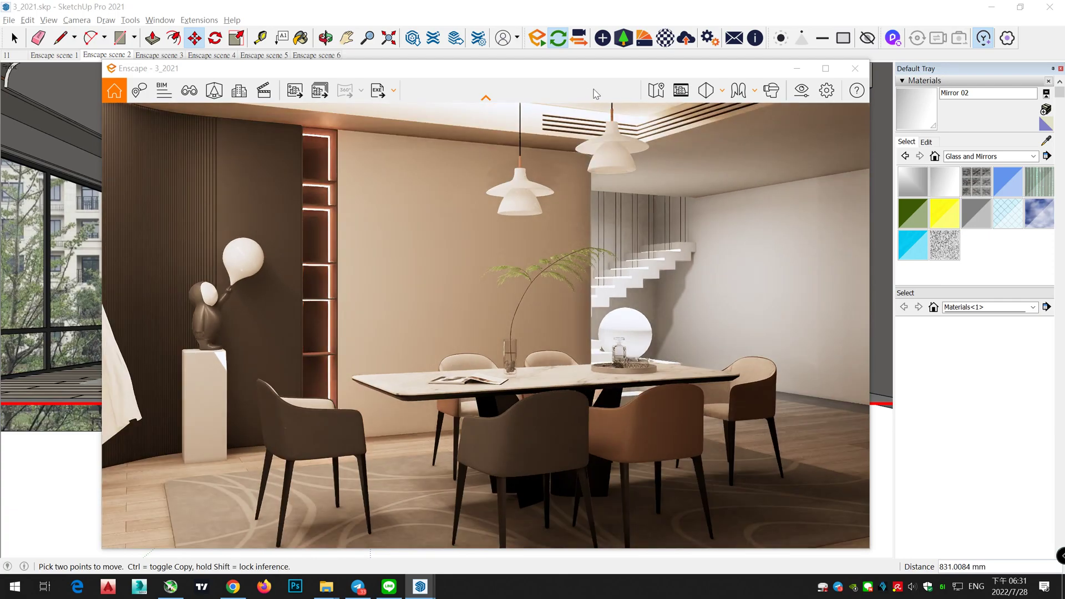
Import Wallpaper 09 from the New category of the Enscape Material Library.
click(644, 38)
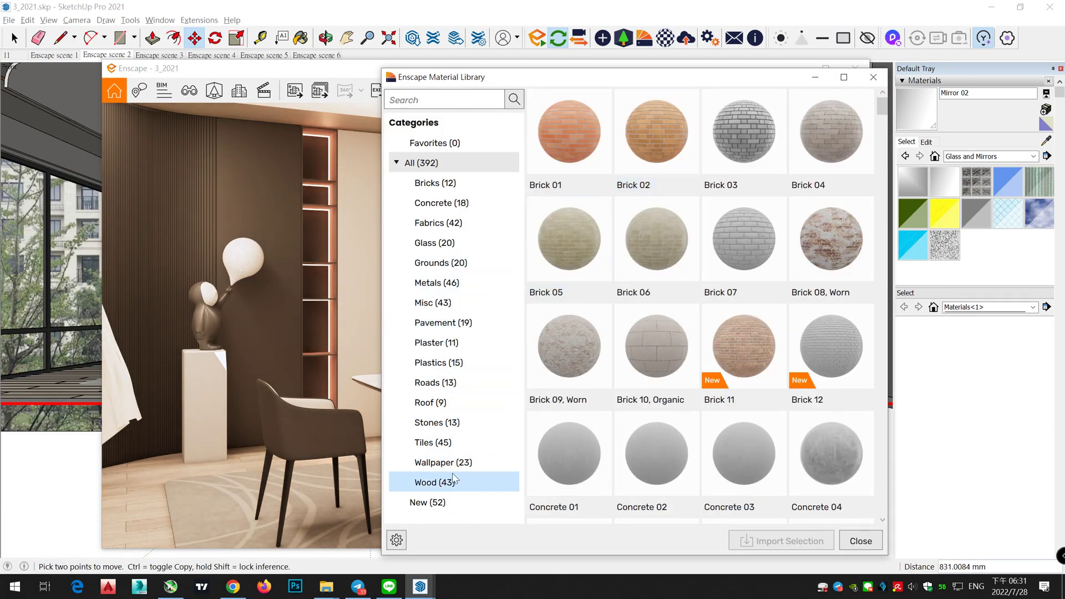
click(448, 499)
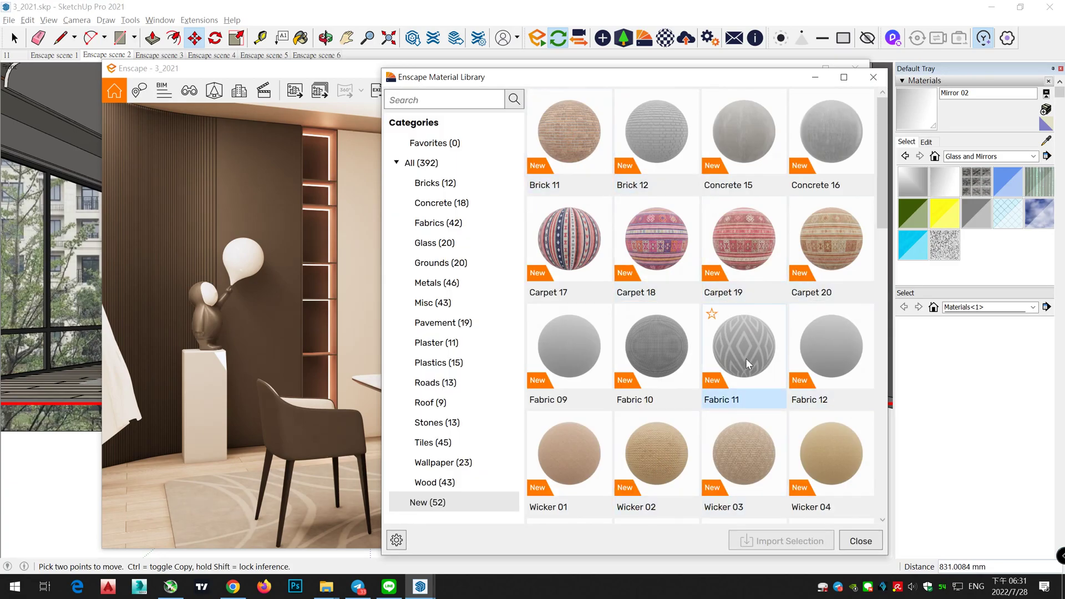
scroll(746, 359, down, 6)
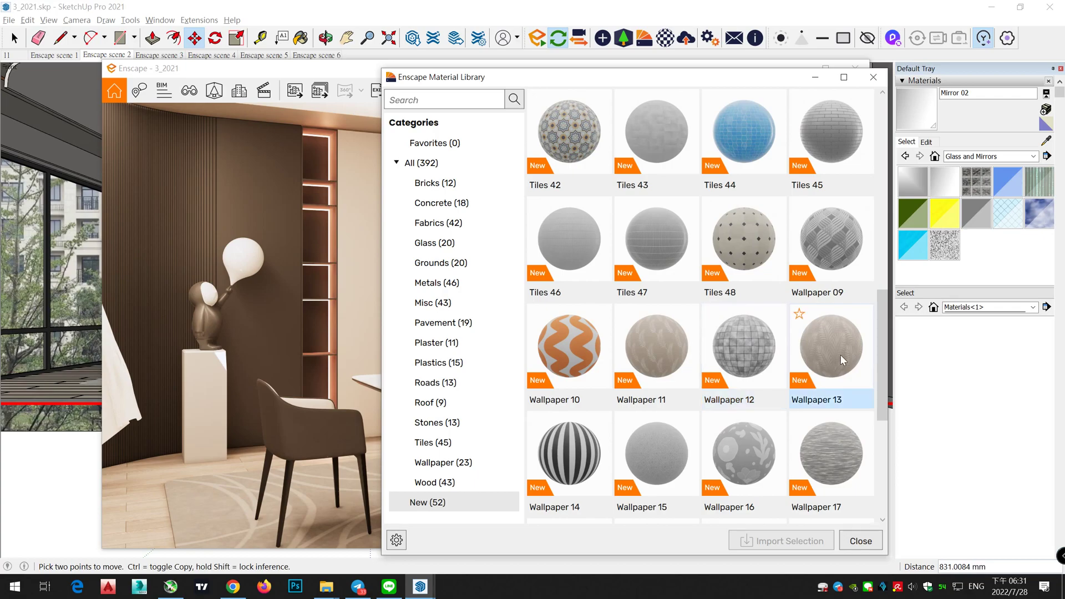
click(835, 245)
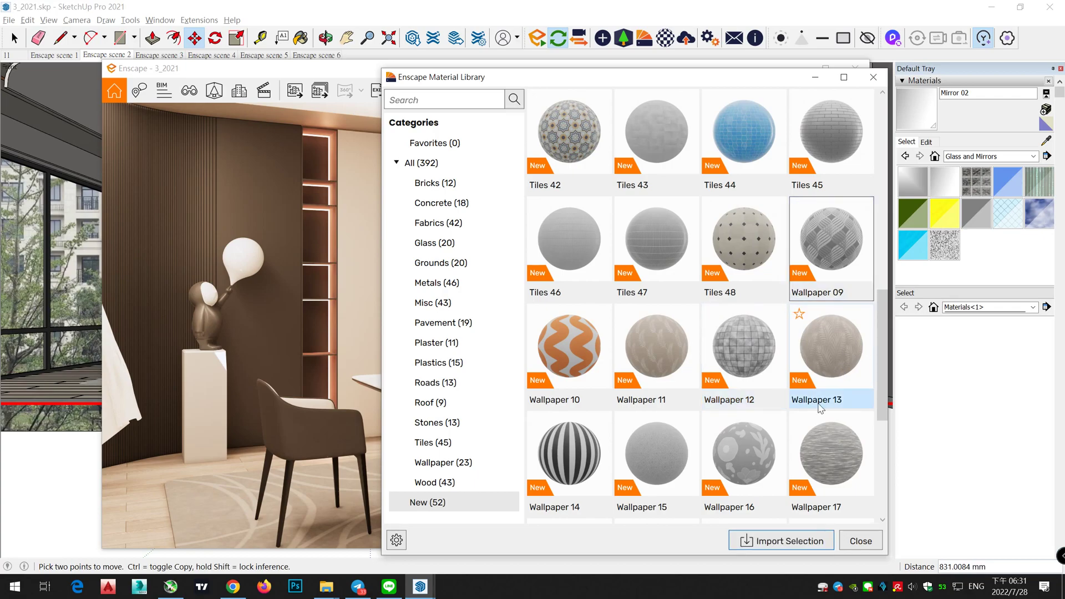
click(788, 541)
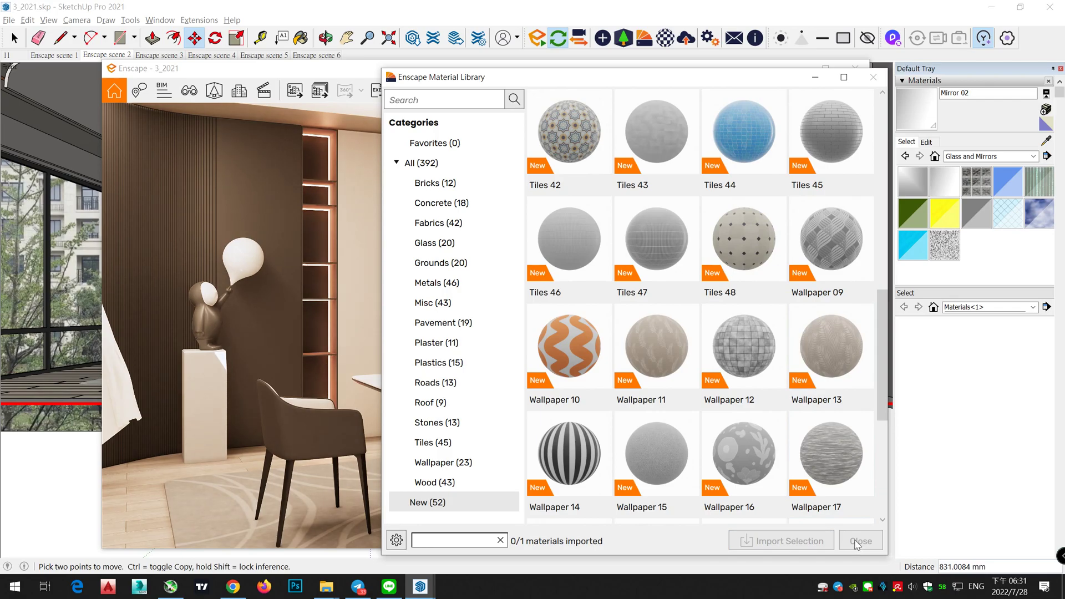
Browse the remaining new materials, import Wood 41, Brick Bond, and close the Material Library.
scroll(832, 447, down, 2)
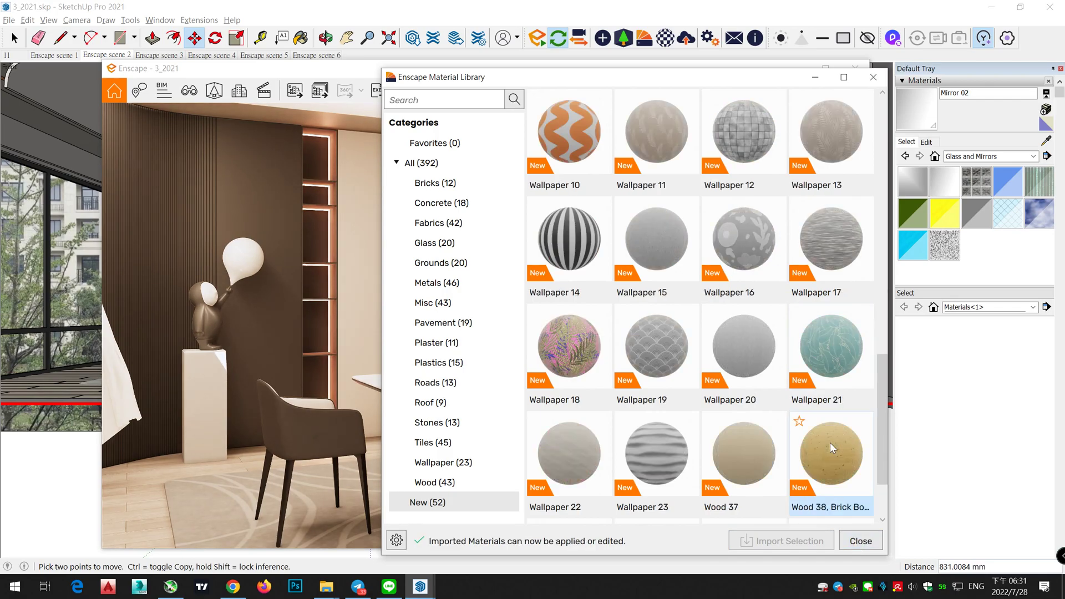
click(669, 47)
scroll(828, 405, down, 1)
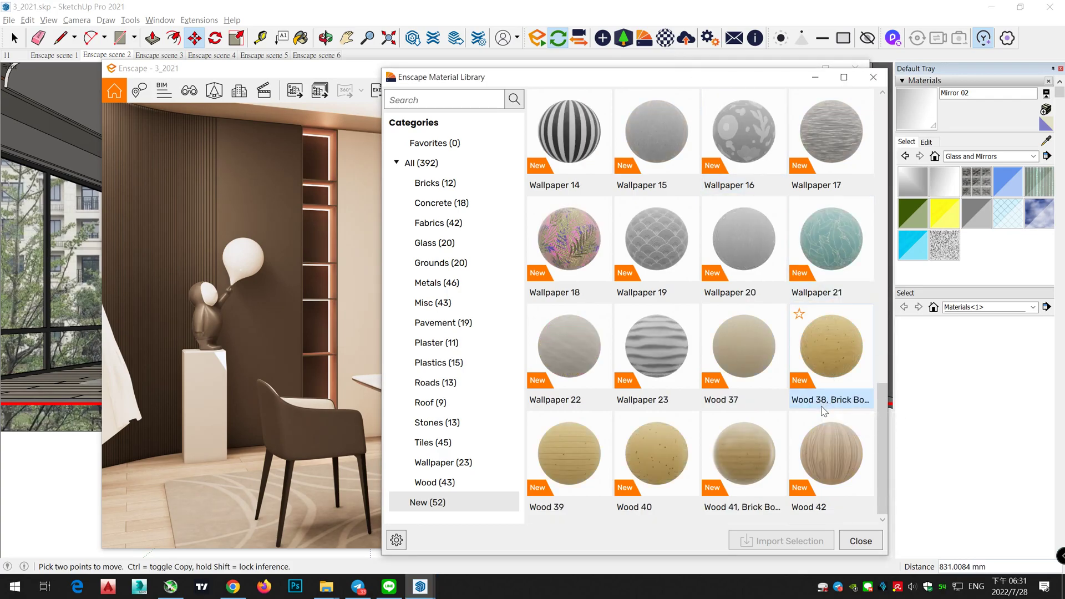
scroll(824, 414, up, 6)
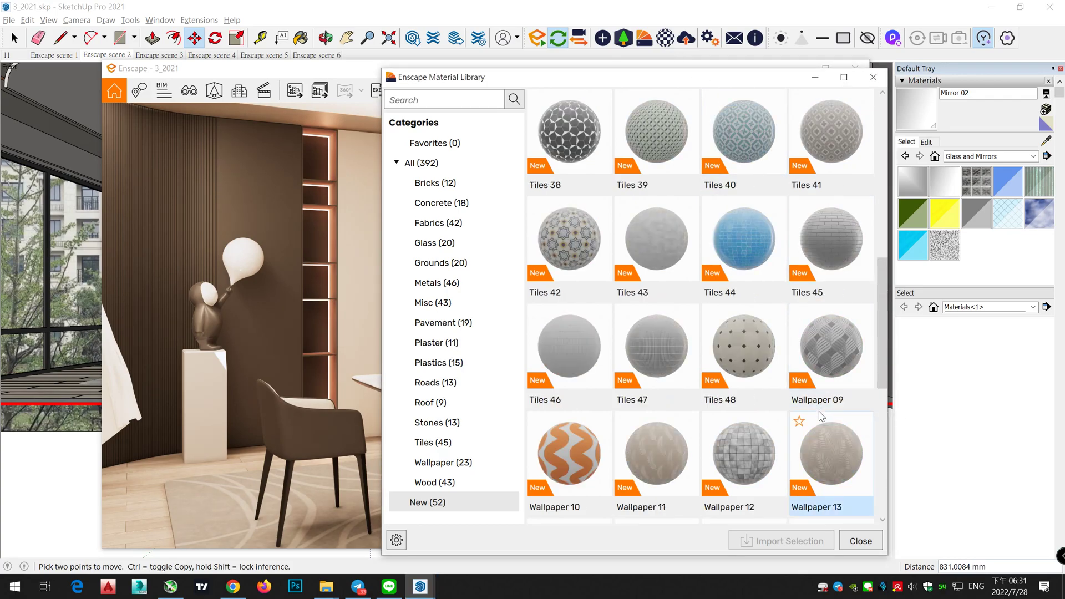
scroll(820, 418, down, 6)
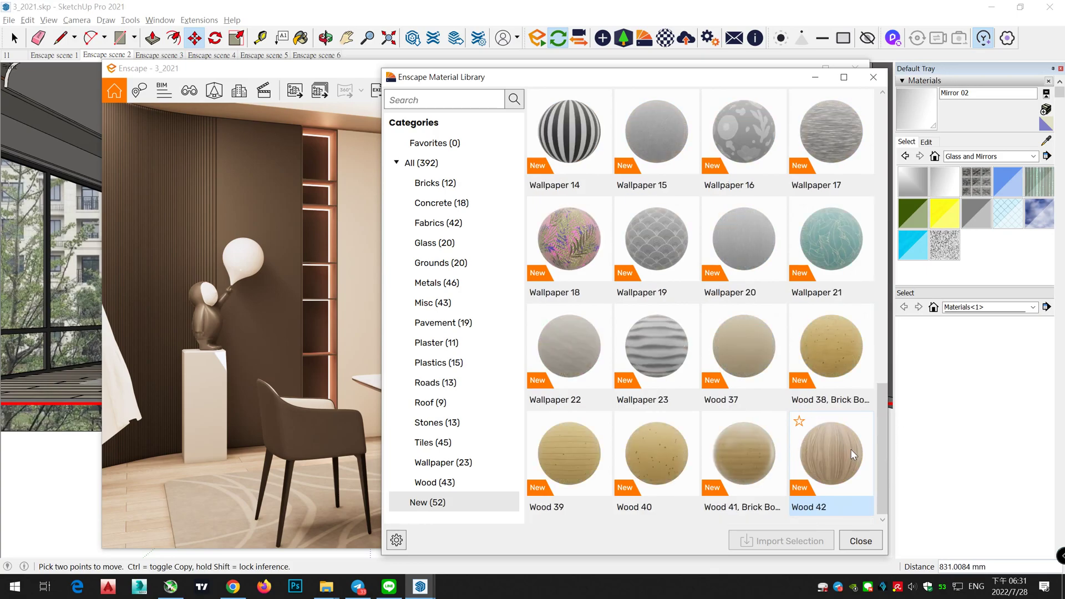
click(747, 451)
click(793, 542)
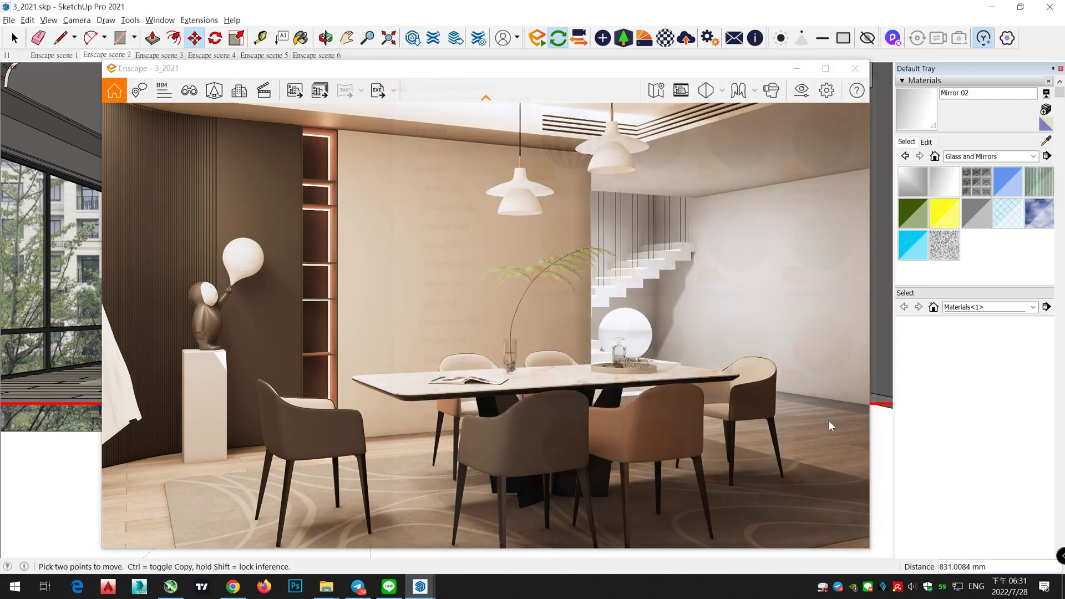
Show Wallpaper 09 in the Enscape Material Editor and arrange the windows so the SketchUp model is in view.
click(666, 38)
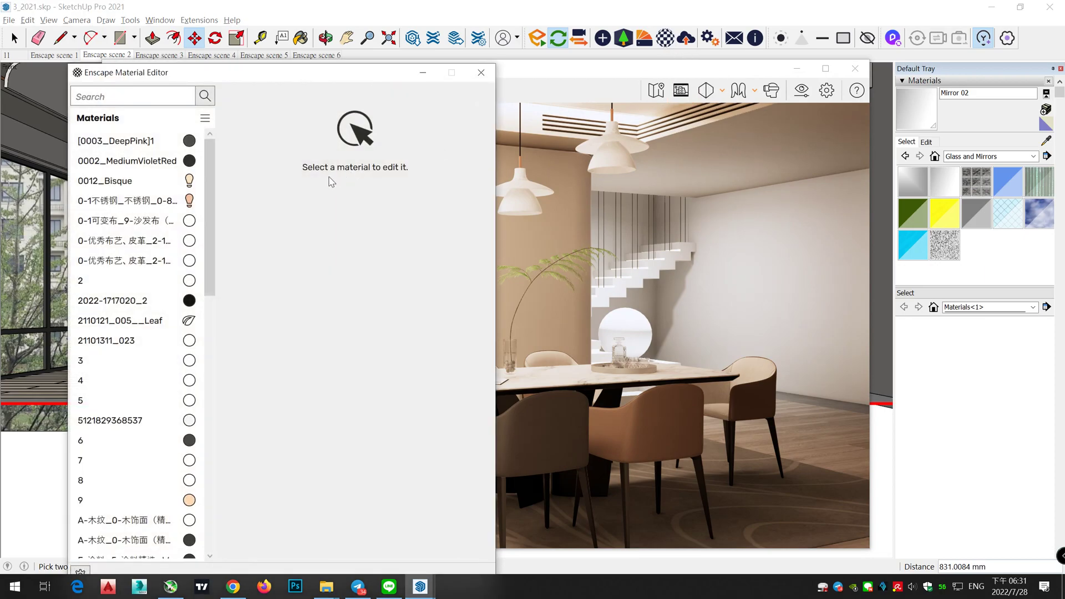
click(166, 141)
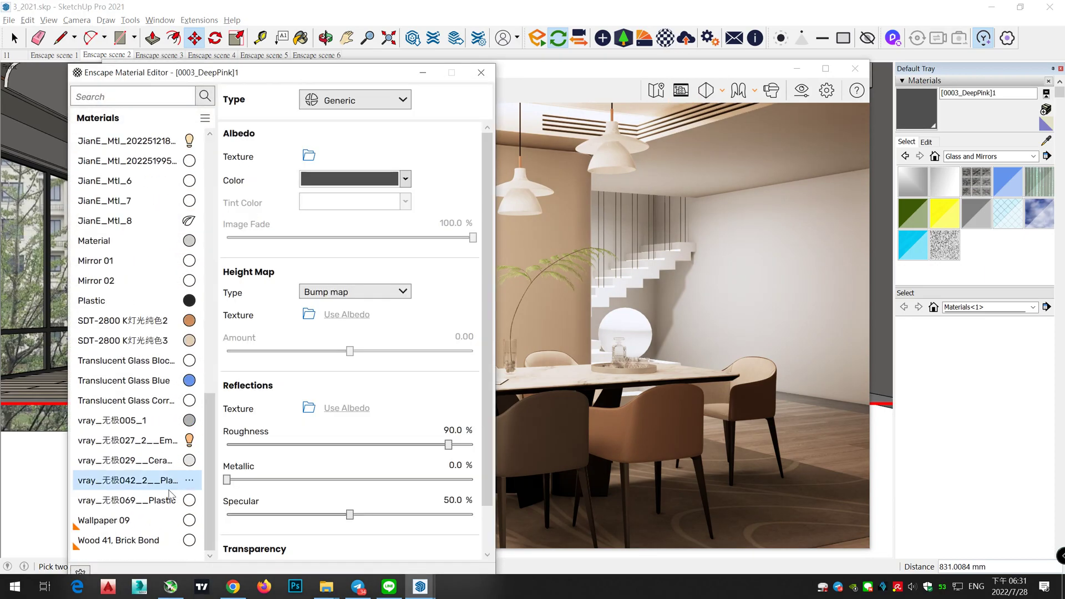
click(105, 520)
drag(752, 77, 581, 373)
drag(340, 81, 813, 33)
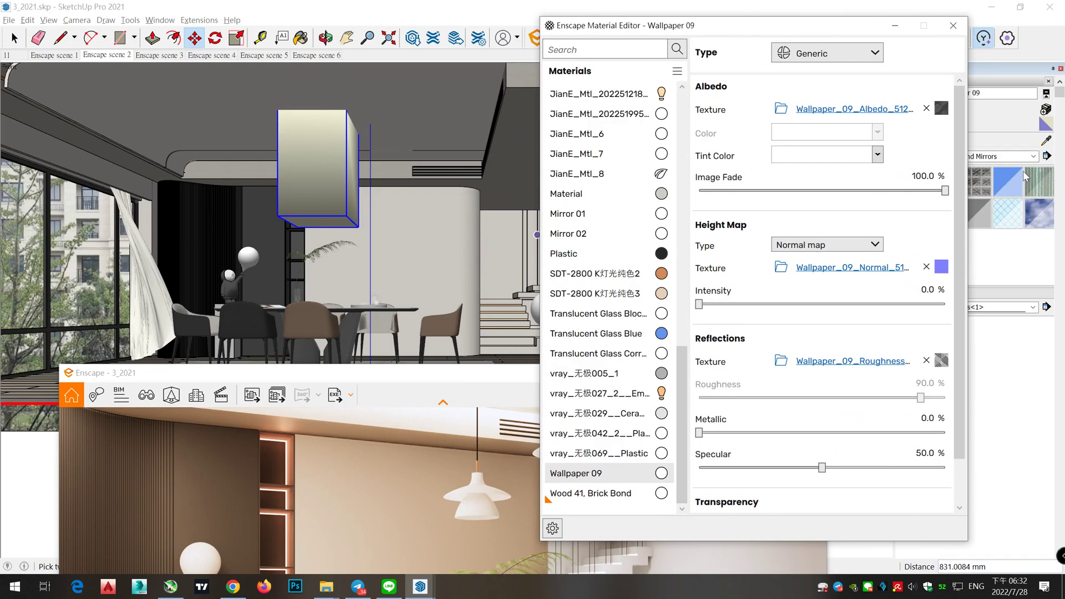
Select the curved back wall and view the Enscape materials offered to replace Wallpaper 09, without replacing it.
key(space)
click(423, 245)
right_click(609, 481)
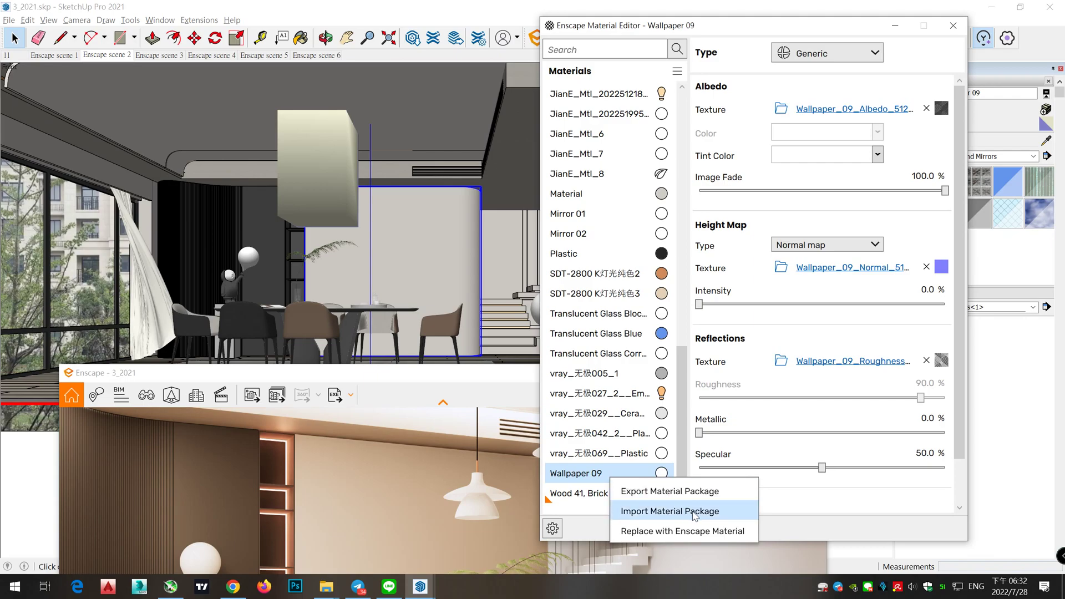
click(690, 531)
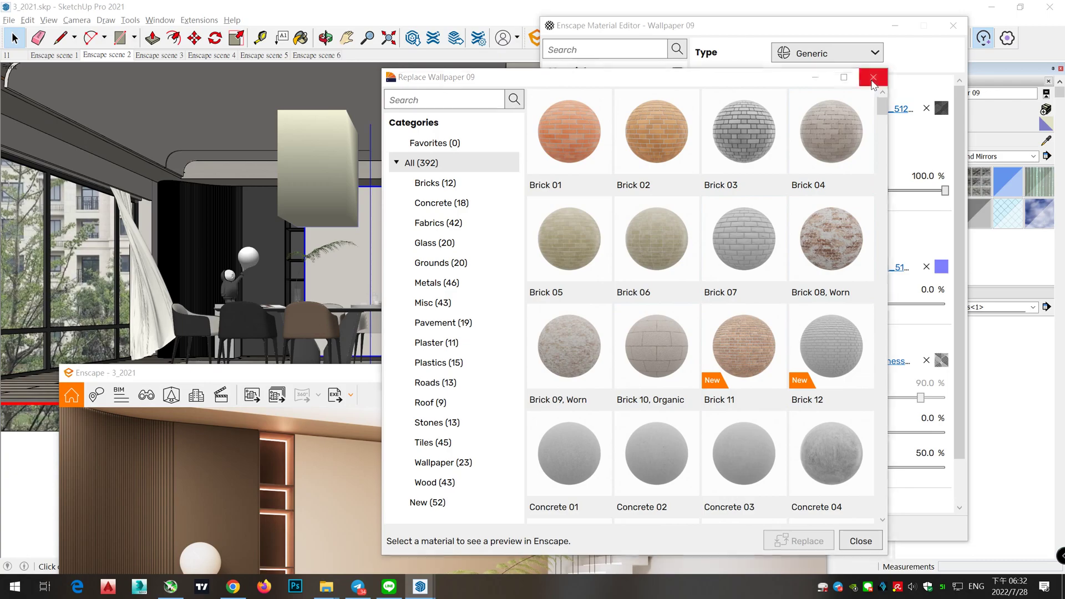
click(873, 80)
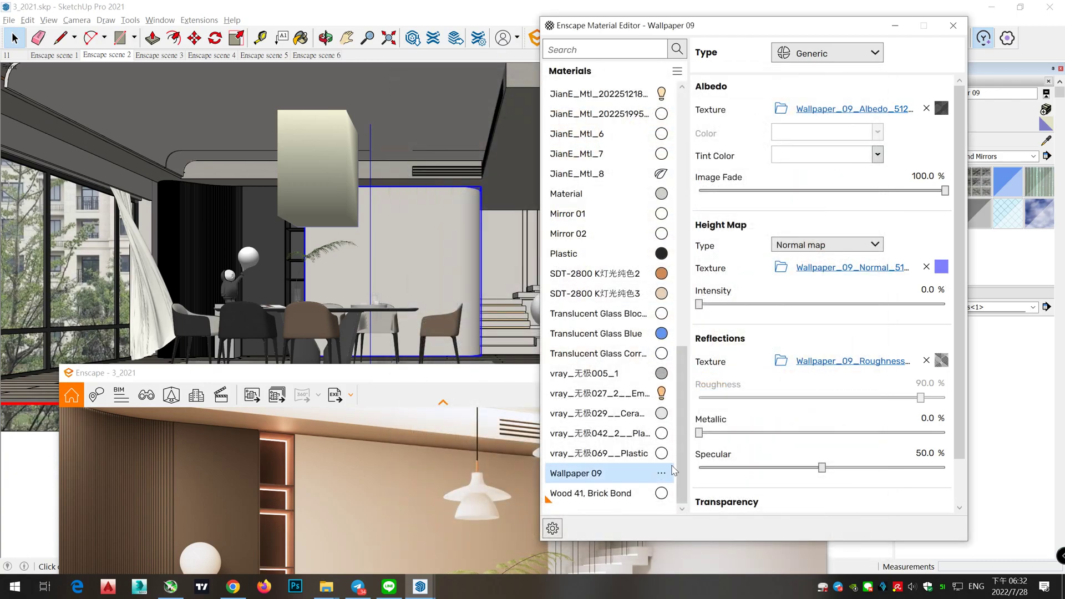
View the export, import and replace options offered for Wallpaper 09 in the material list, without applying any.
right_click(664, 476)
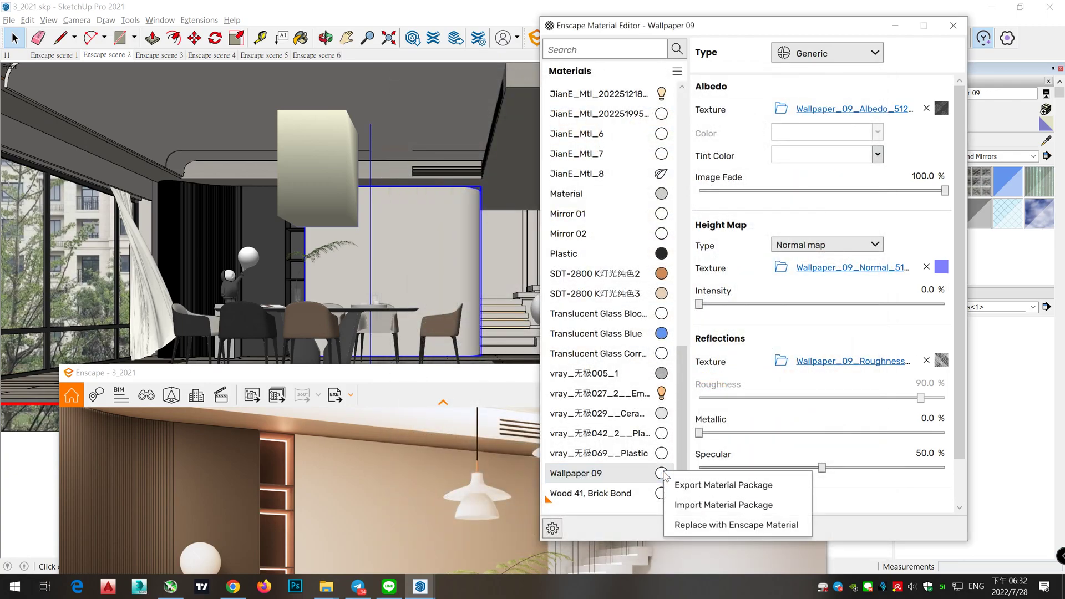
click(582, 495)
click(589, 475)
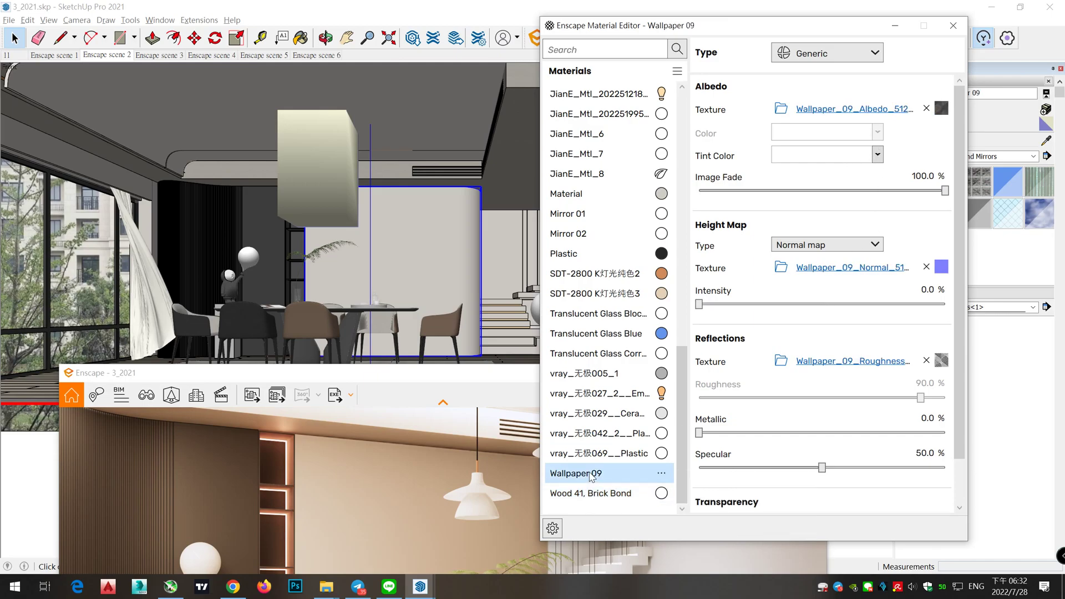
click(664, 476)
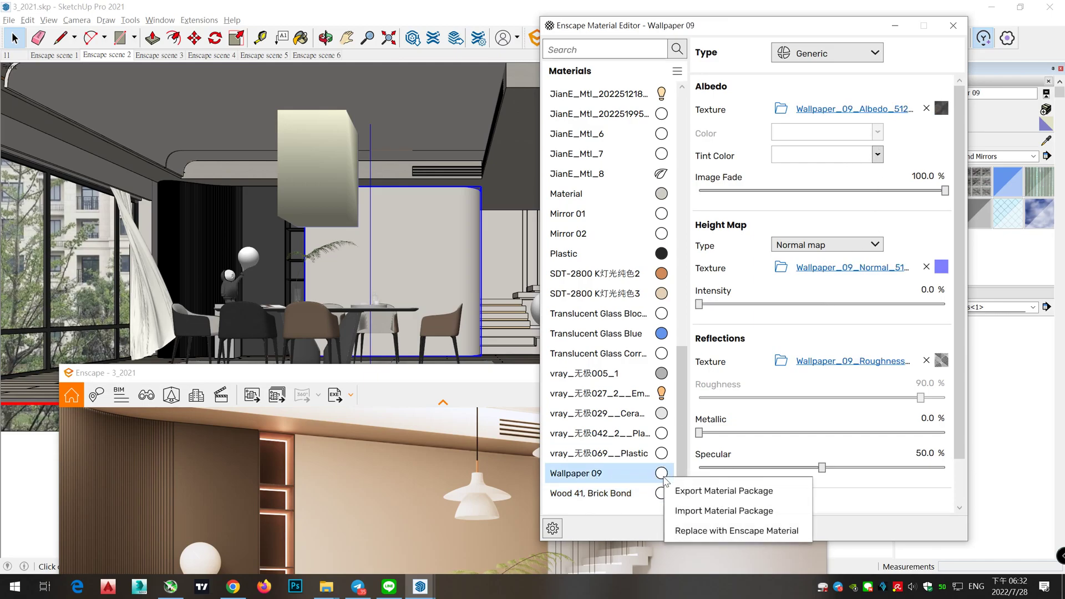
click(630, 477)
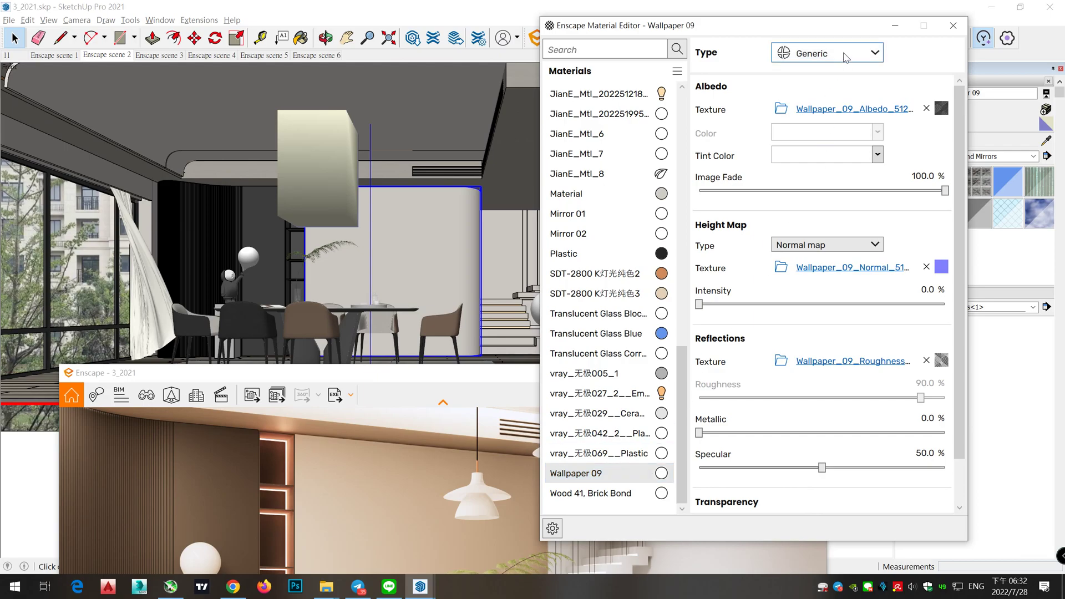
Paint the curved back wall of the dining room with Wallpaper 09 and move the material editor off the render.
drag(706, 25, 141, 74)
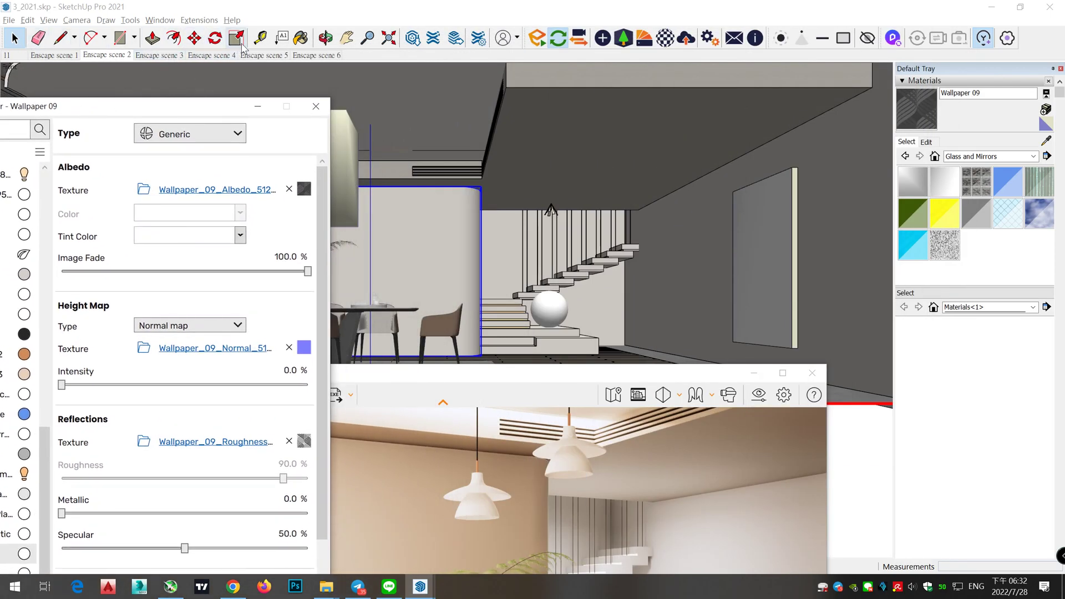
click(299, 39)
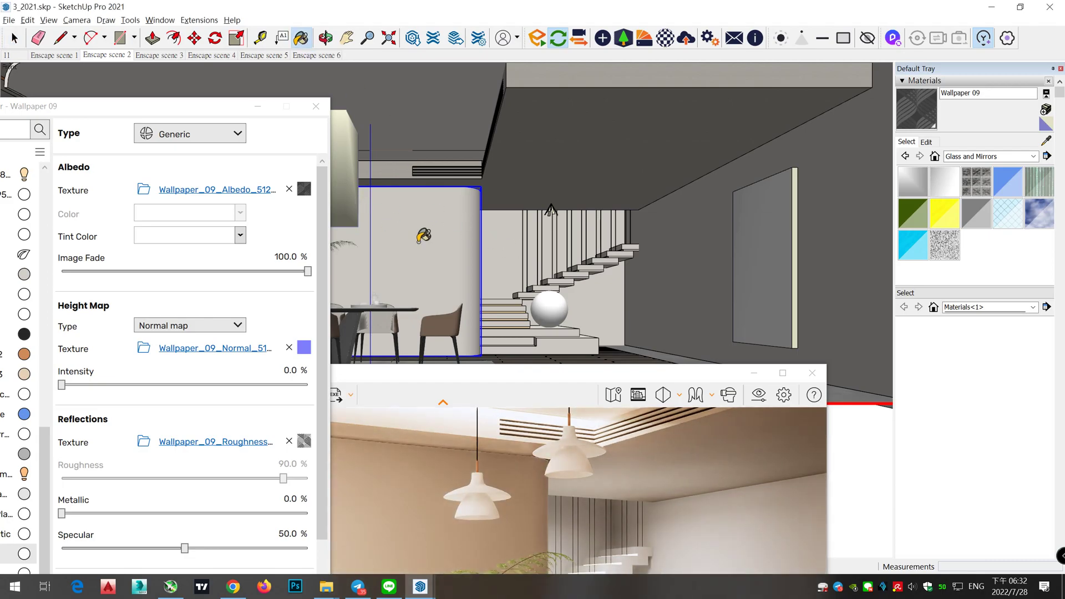
click(15, 39)
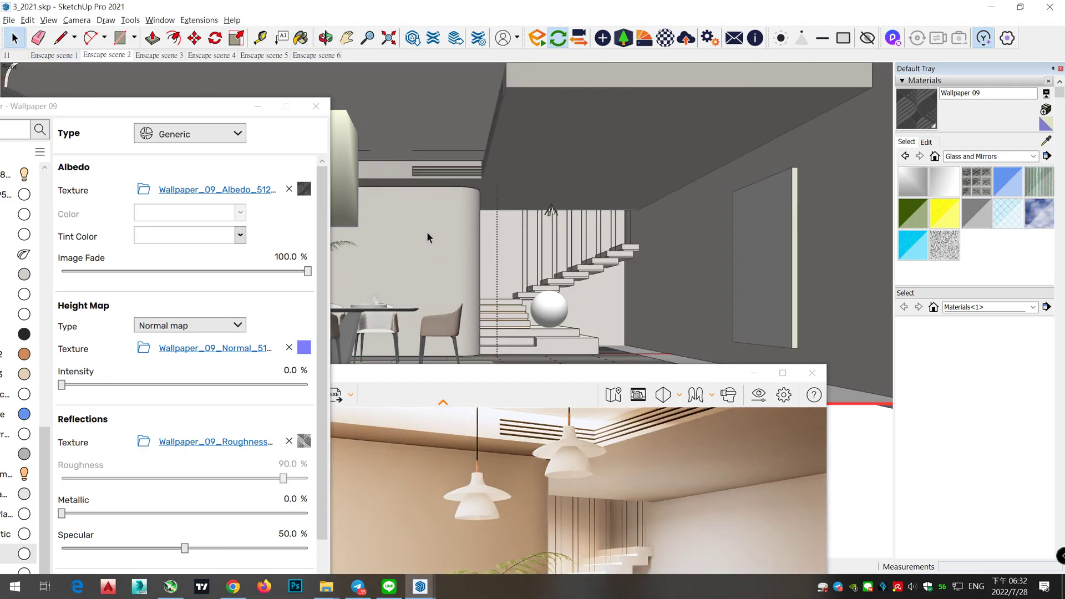
click(475, 251)
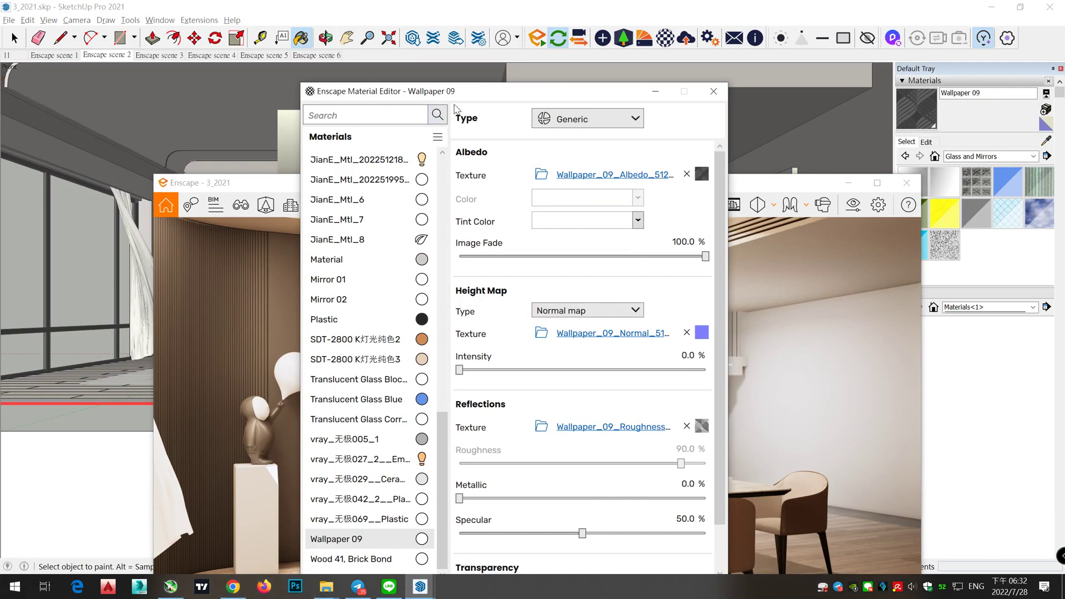
drag(470, 94, 856, 93)
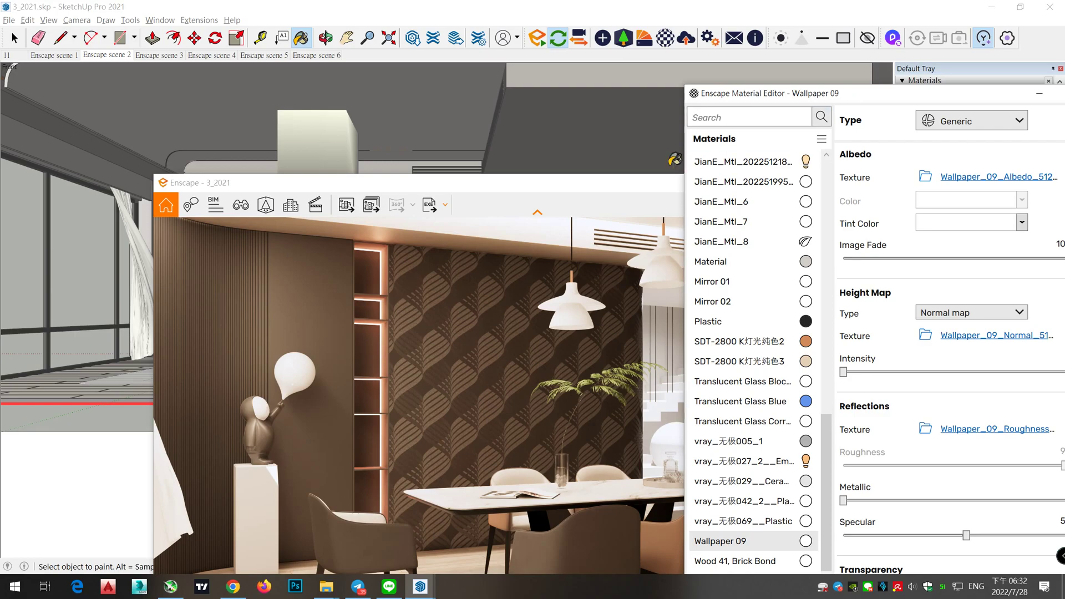
Try a texture size of 200 × 200 for Wallpaper 09 in the SketchUp material settings, and settle on 800 × 800.
drag(631, 181, 453, 147)
drag(869, 99, 632, 103)
click(926, 142)
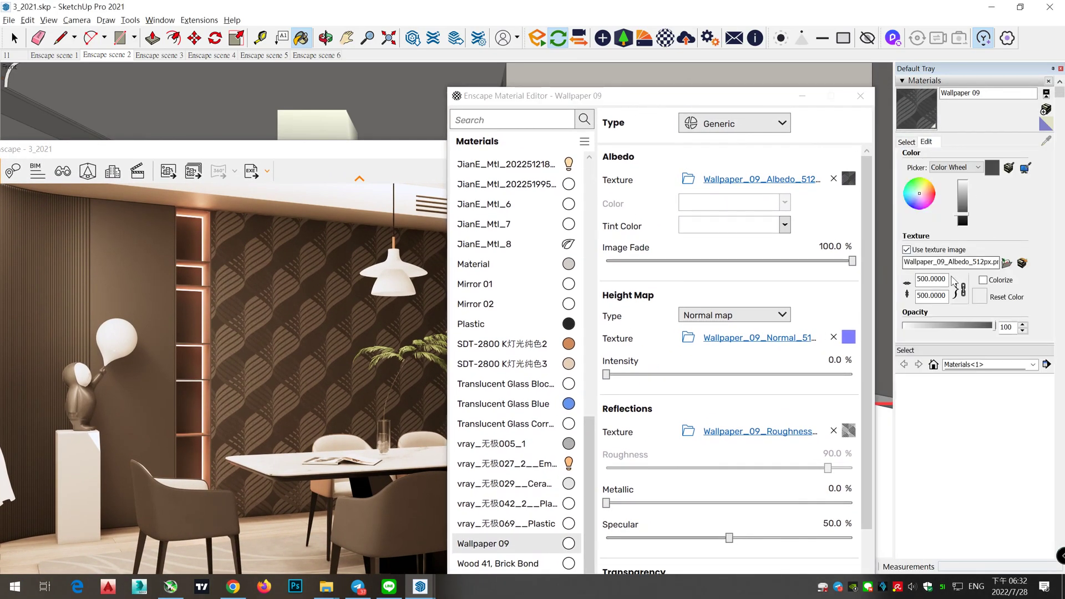
drag(917, 280, 922, 280)
text(2)
key(Return)
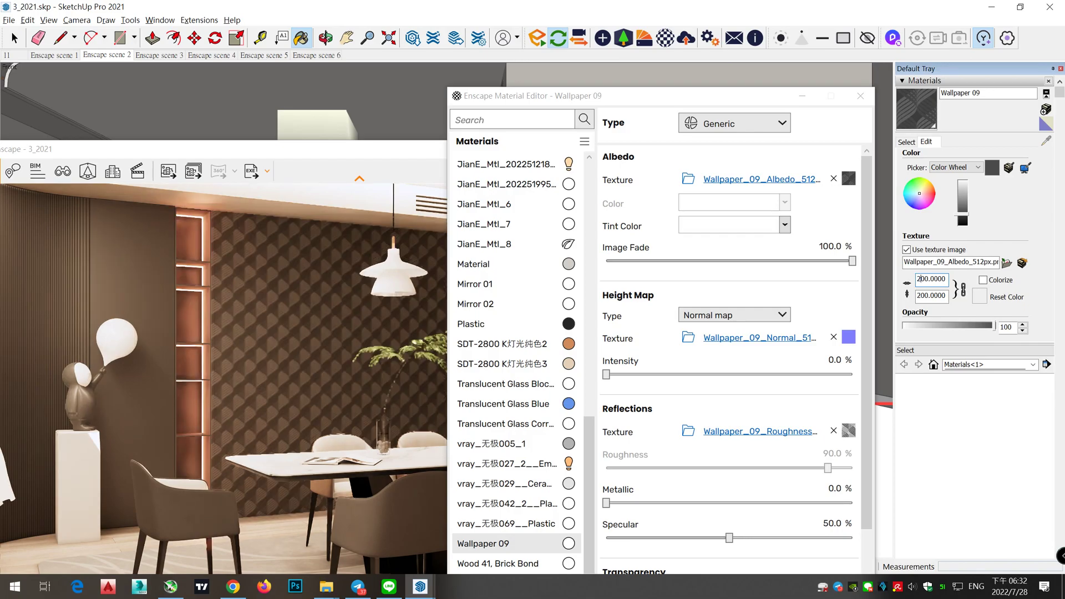
key(BackSpace)
text(8)
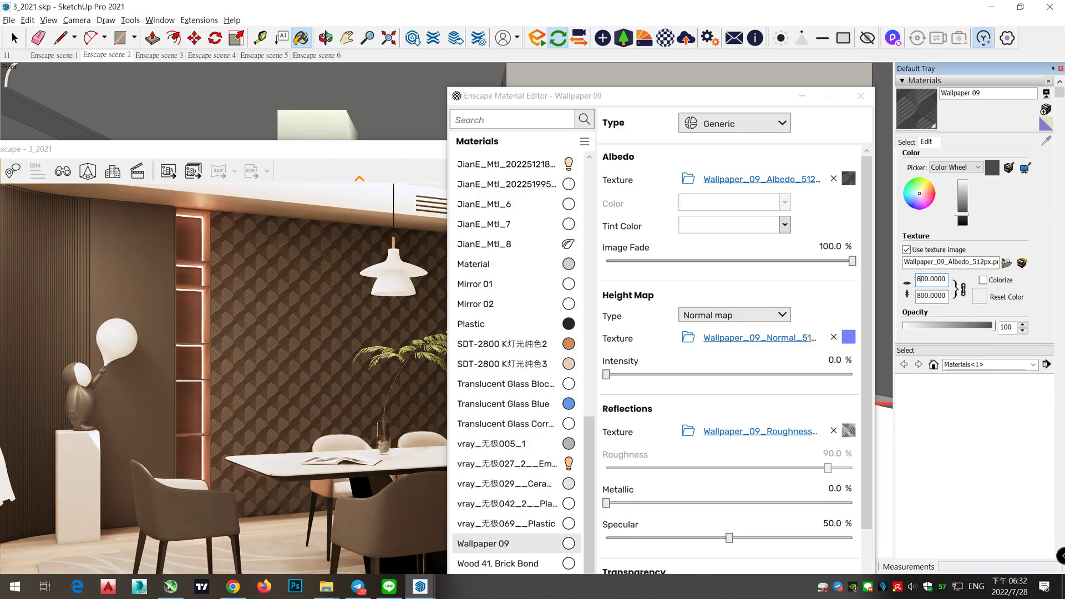
key(Return)
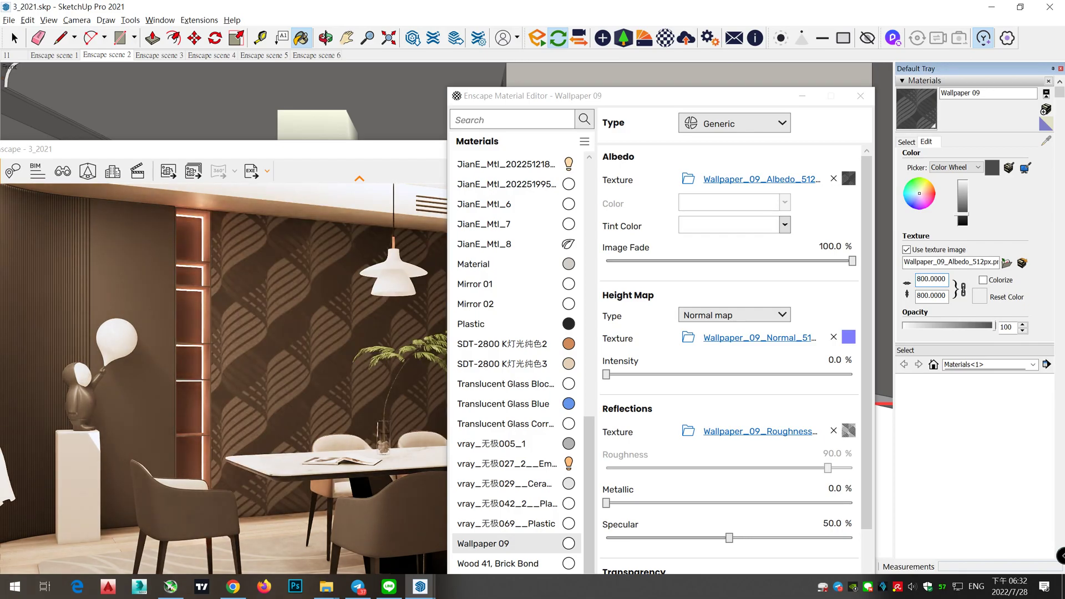
Set the image fade of Wallpaper 09 to 74% and inspect the papered wall close up in the render.
click(785, 224)
drag(848, 261, 789, 264)
click(776, 264)
drag(710, 102, 890, 63)
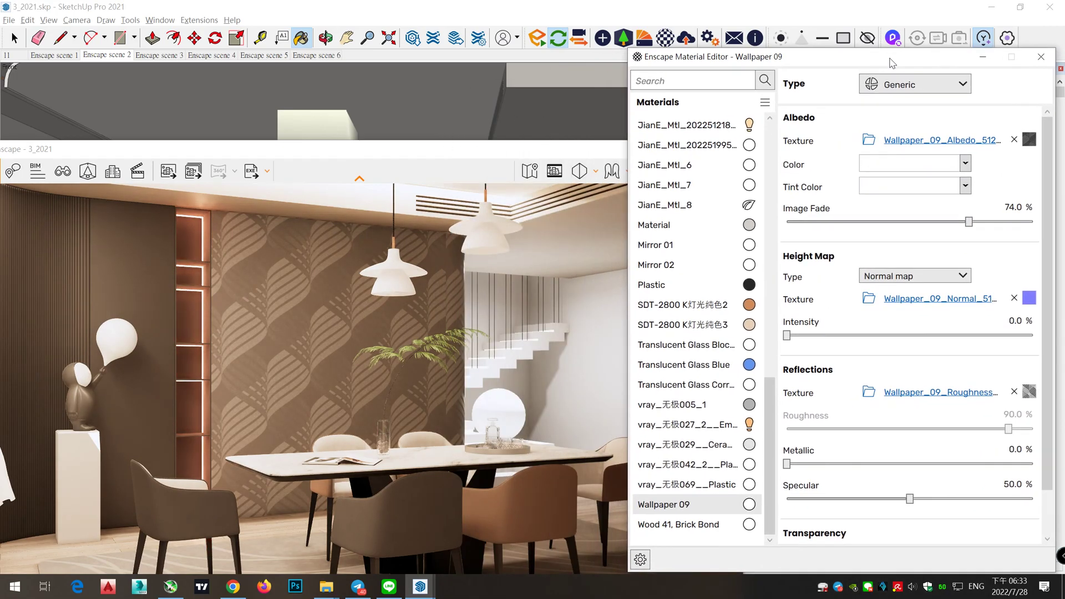
scroll(371, 332, up, 8)
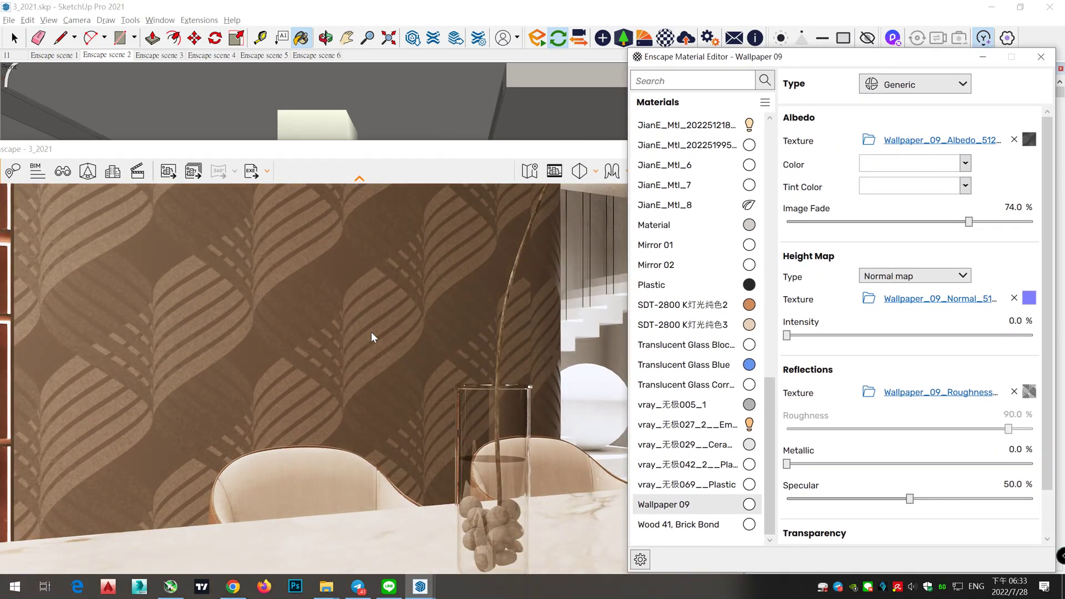
scroll(371, 332, down, 8)
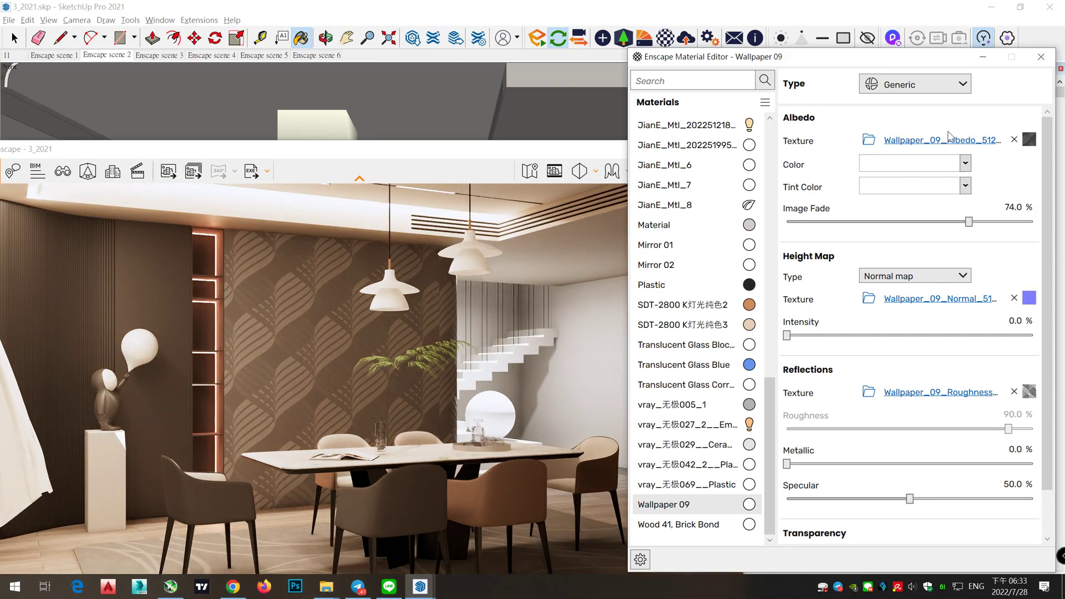
Apply Wood 41, Brick Bond to all the board faces inside the floor group.
click(699, 532)
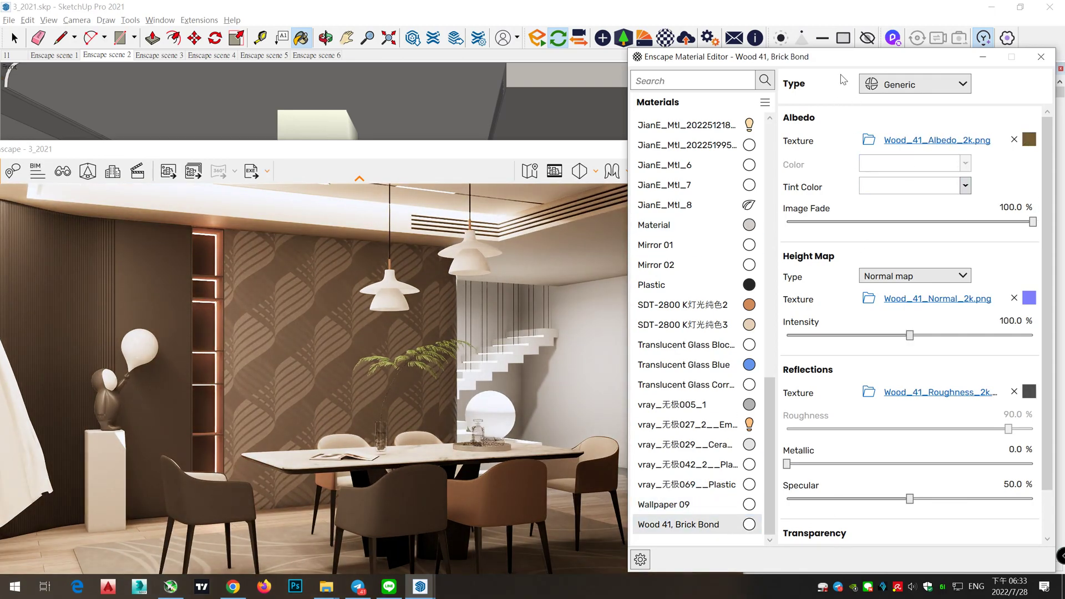
scroll(405, 344, down, 5)
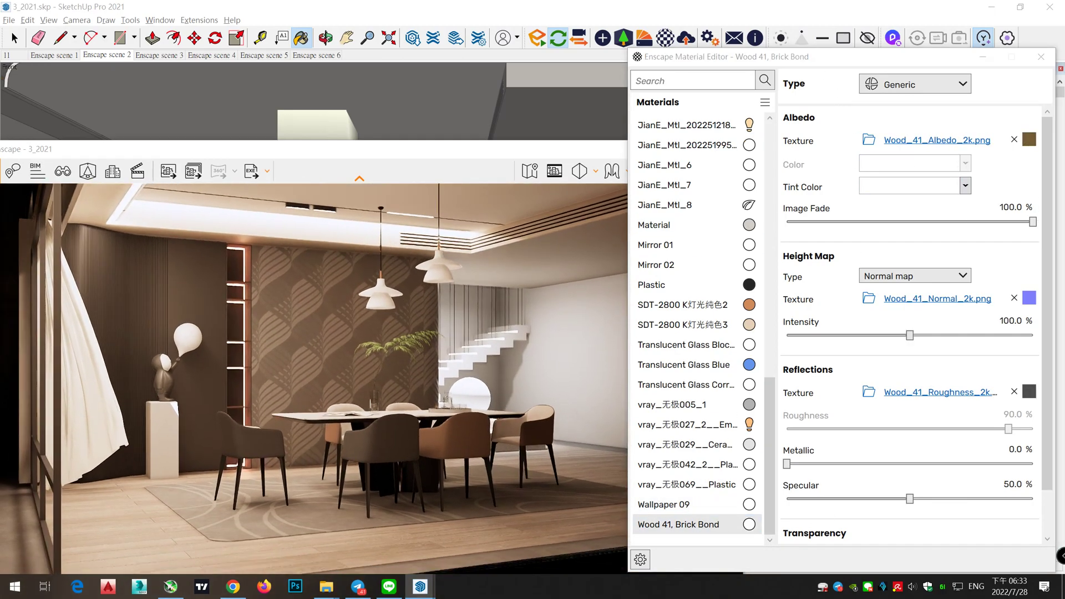
mouse_move(816, 63)
mouse_down()
mouse_move(609, 418)
mouse_move(417, 376)
mouse_up()
click(9, 46)
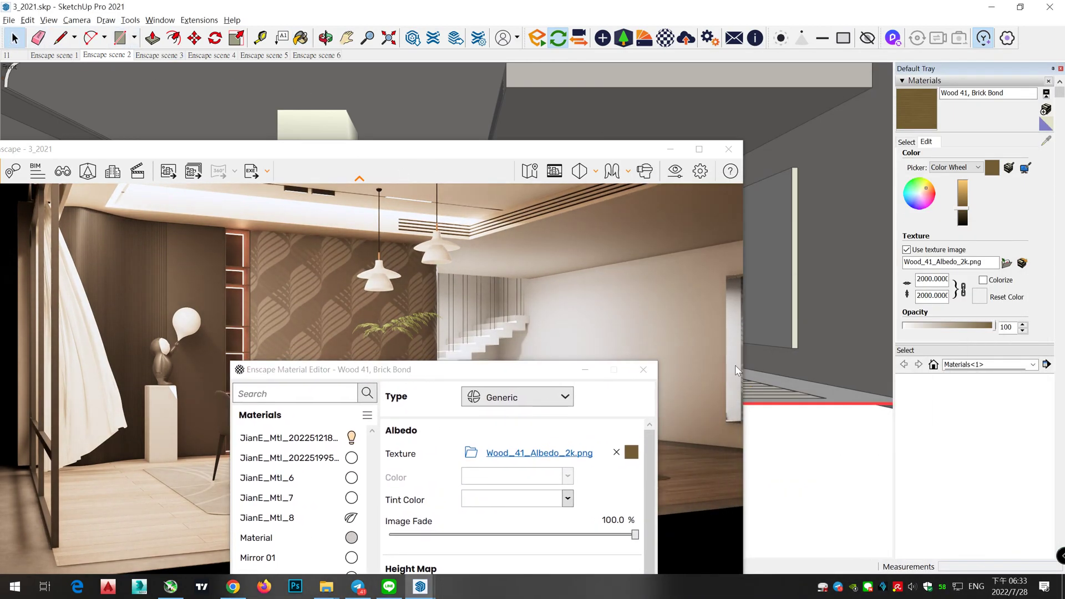
middle_drag(771, 376, 812, 411)
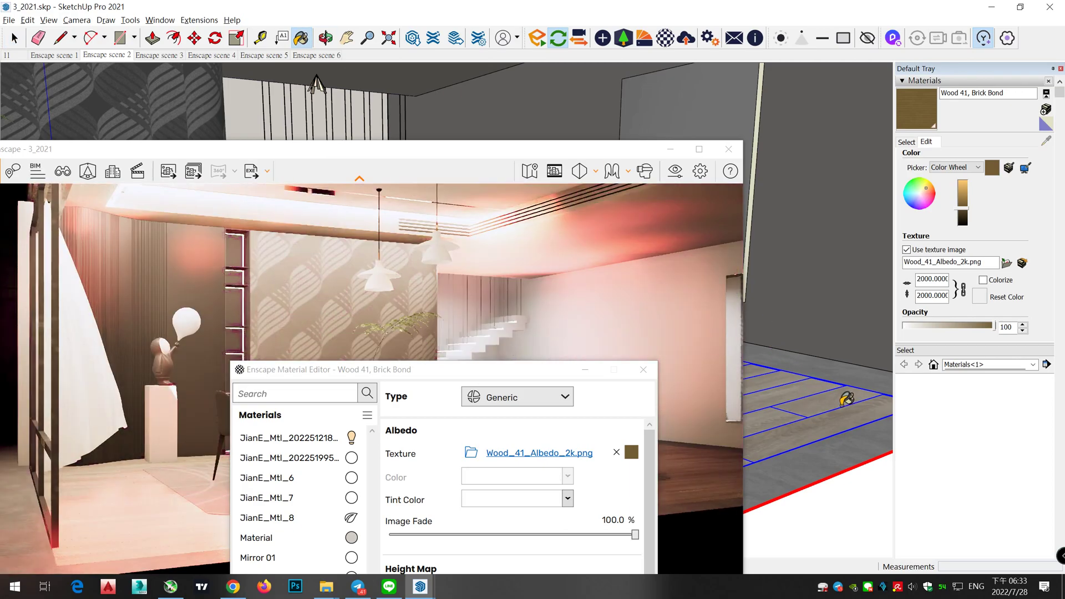
click(14, 41)
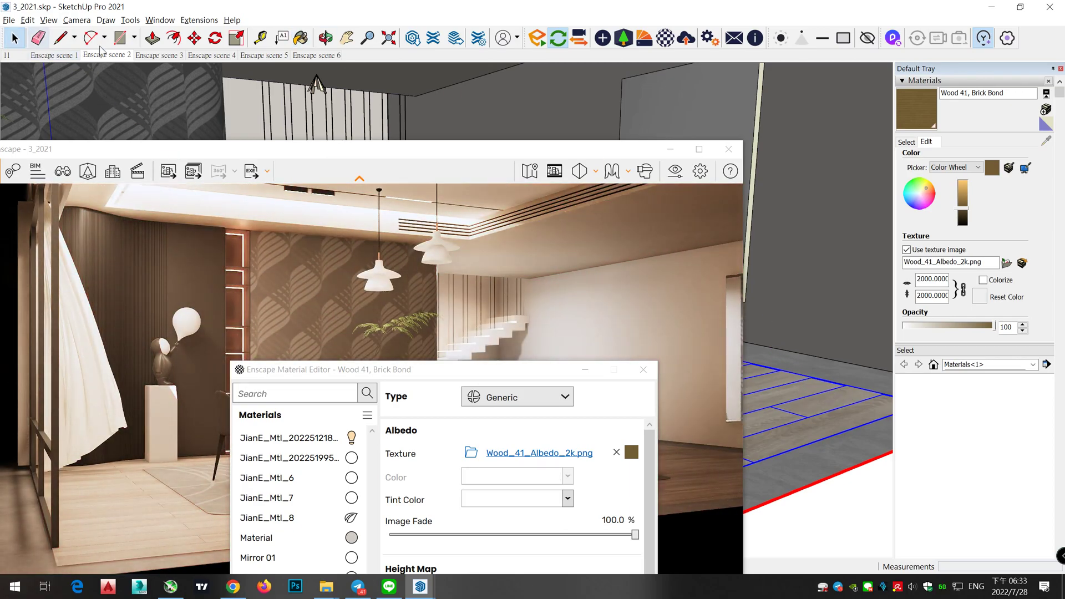
double_click(821, 404)
key(ctrl+a)
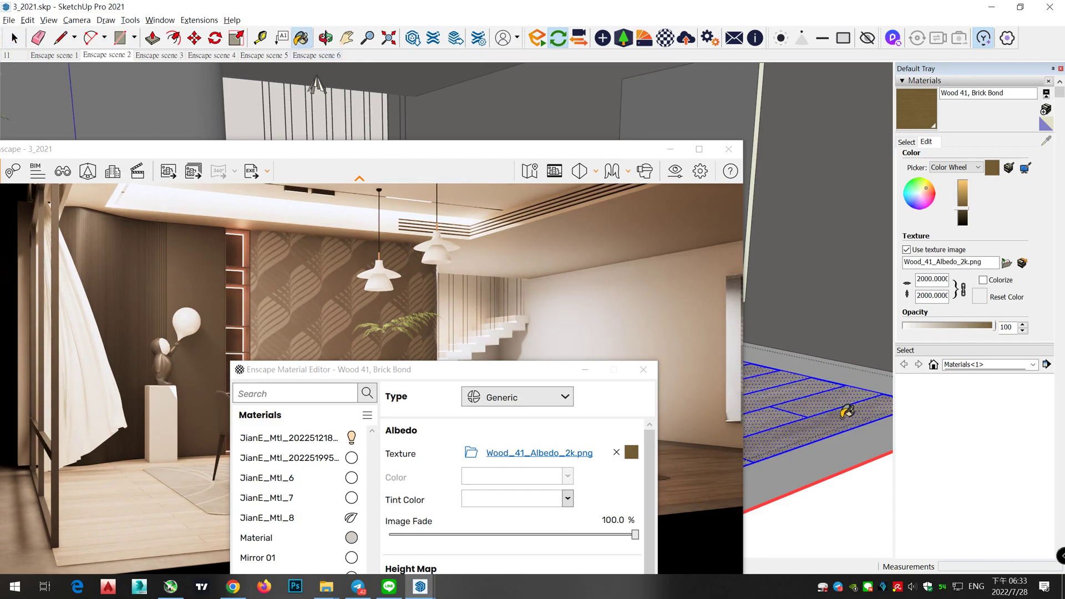
drag(503, 369, 880, 243)
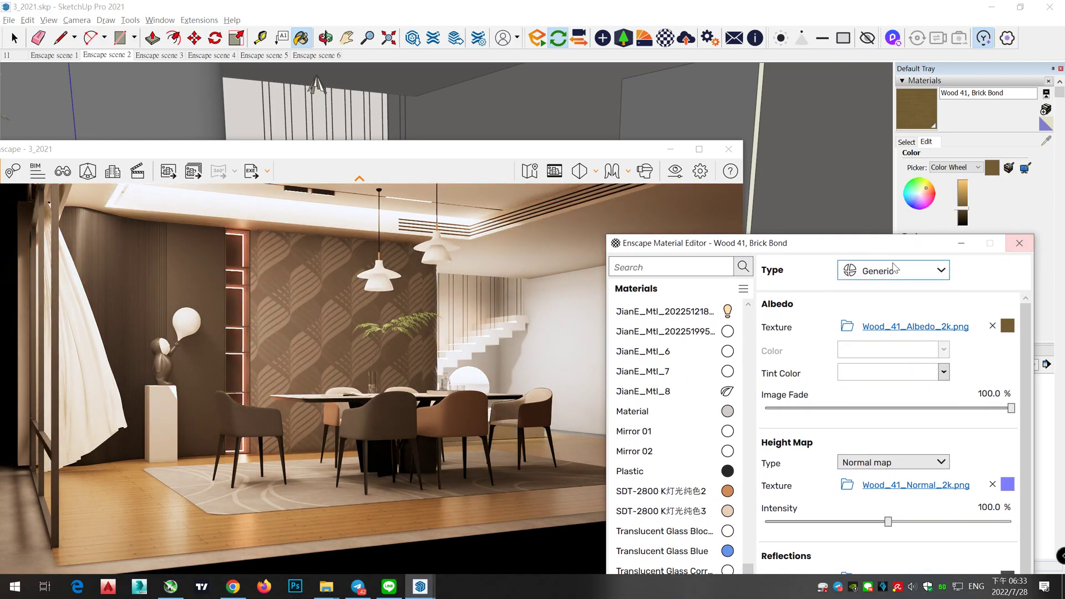
Arrange the windows and examine the Wood 41, Brick Bond floor close up in the Enscape render.
drag(916, 243, 743, 167)
drag(428, 152, 451, 119)
scroll(257, 376, up, 5)
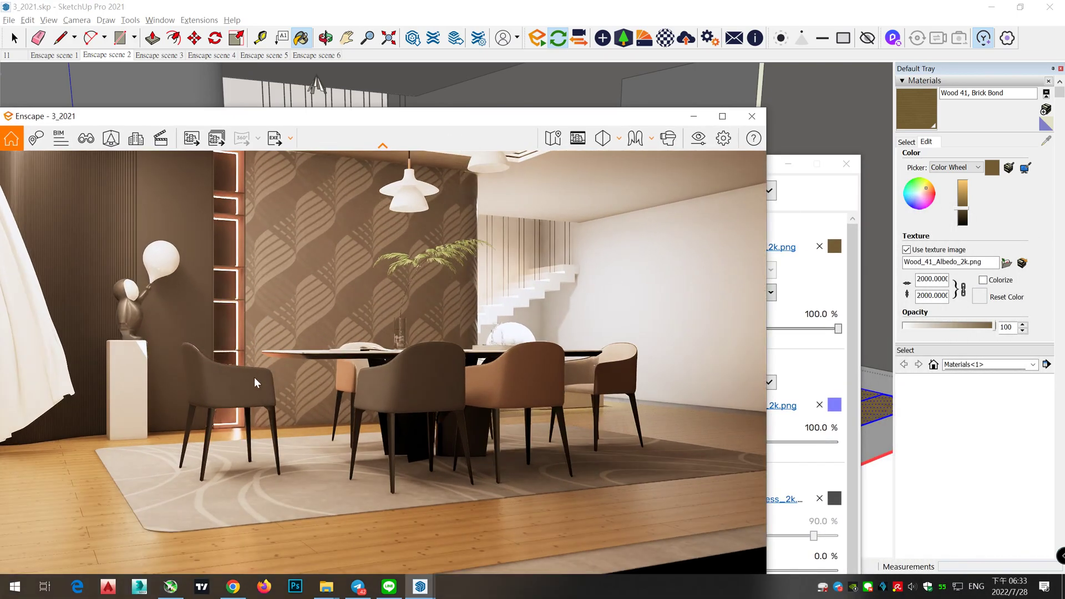
middle_drag(257, 377, 259, 393)
scroll(260, 392, down, 1)
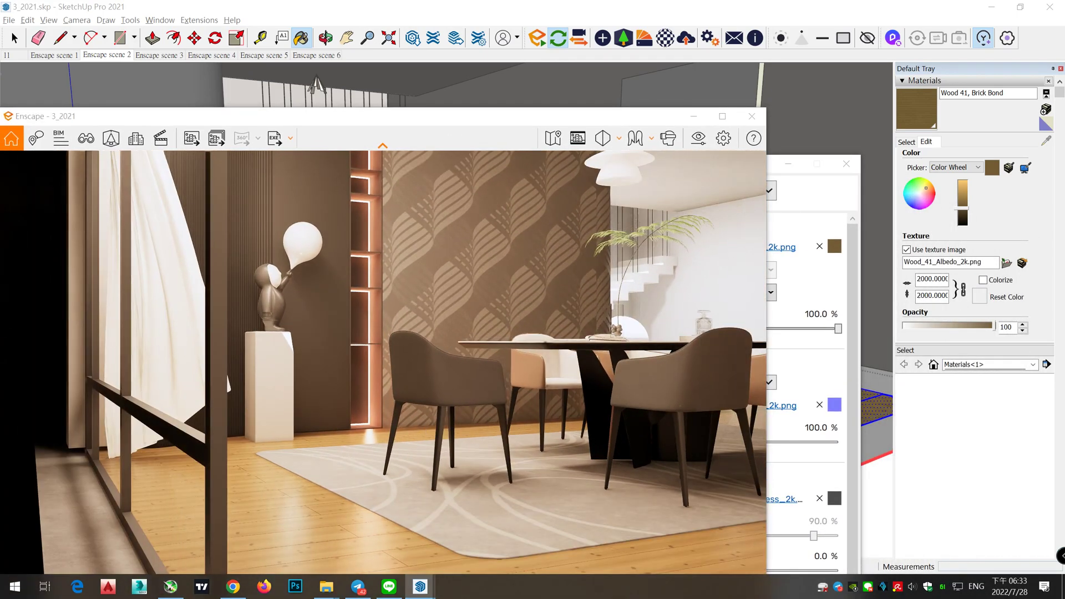
scroll(425, 450, up, 6)
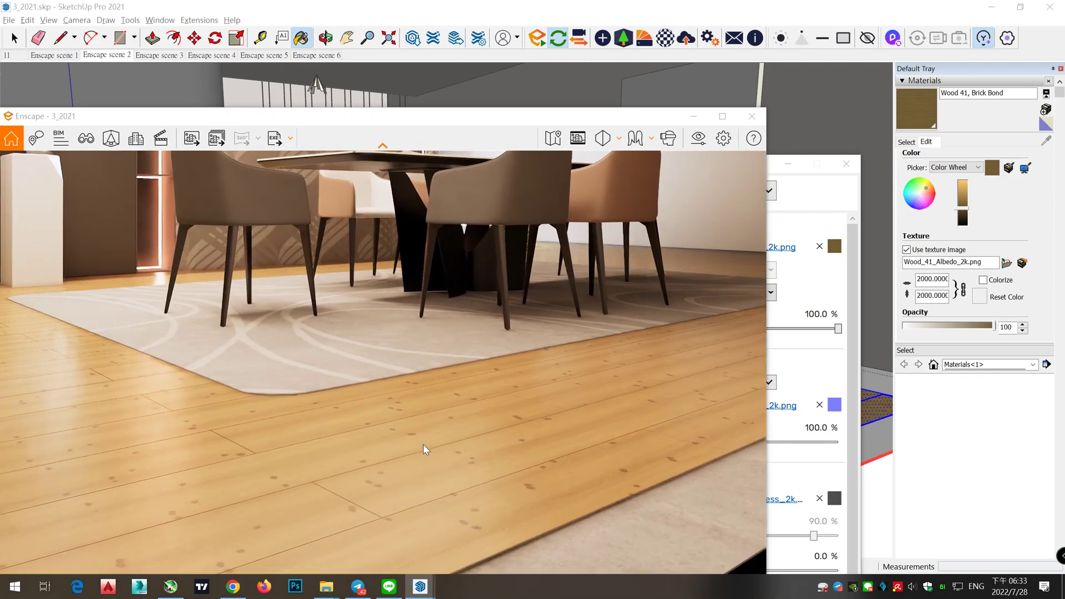
scroll(425, 450, down, 3)
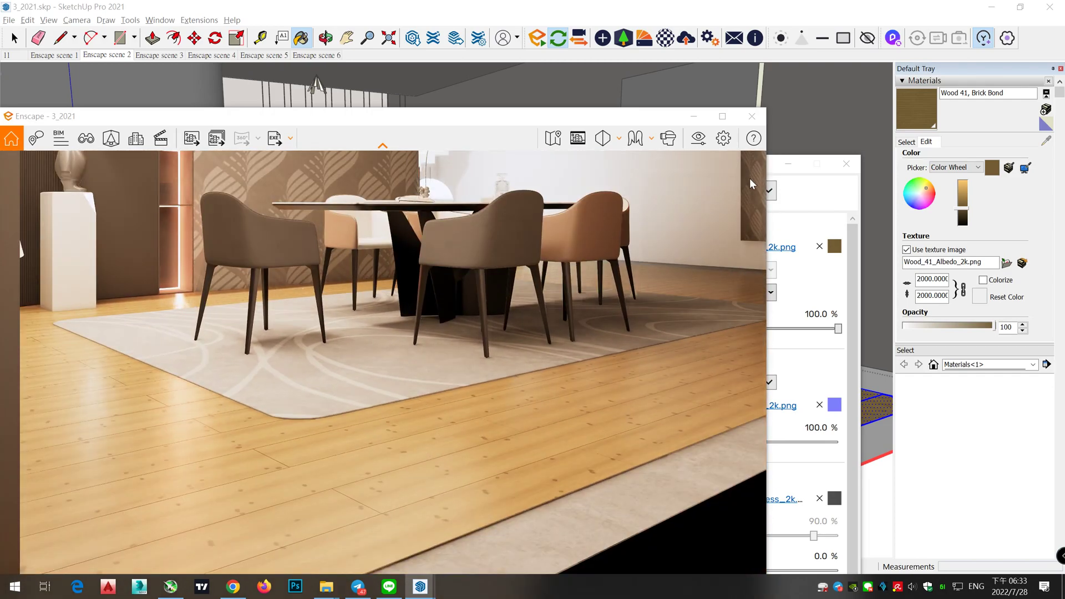
Set the image fade of Wood 41, Brick Bond to 85.1% and its tint color to Gainsboro.
click(839, 206)
drag(838, 328, 837, 328)
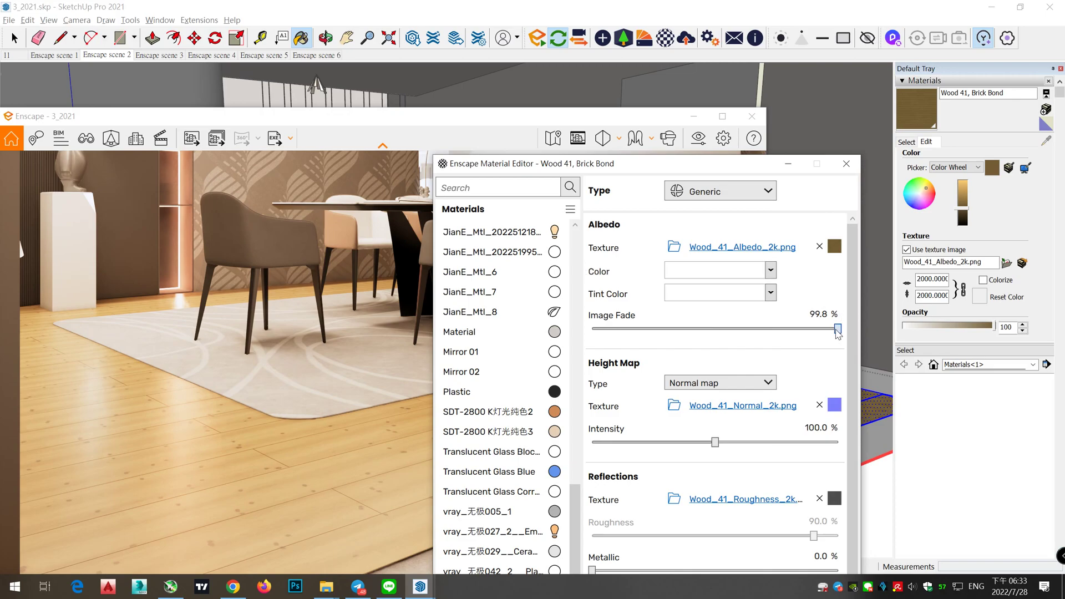
click(803, 329)
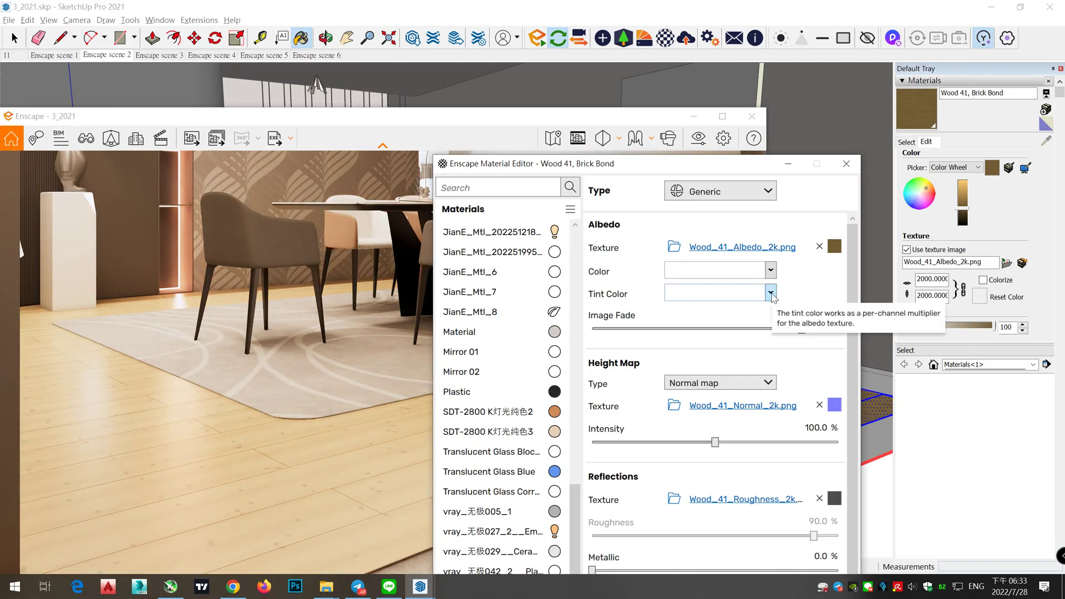
click(771, 293)
click(756, 354)
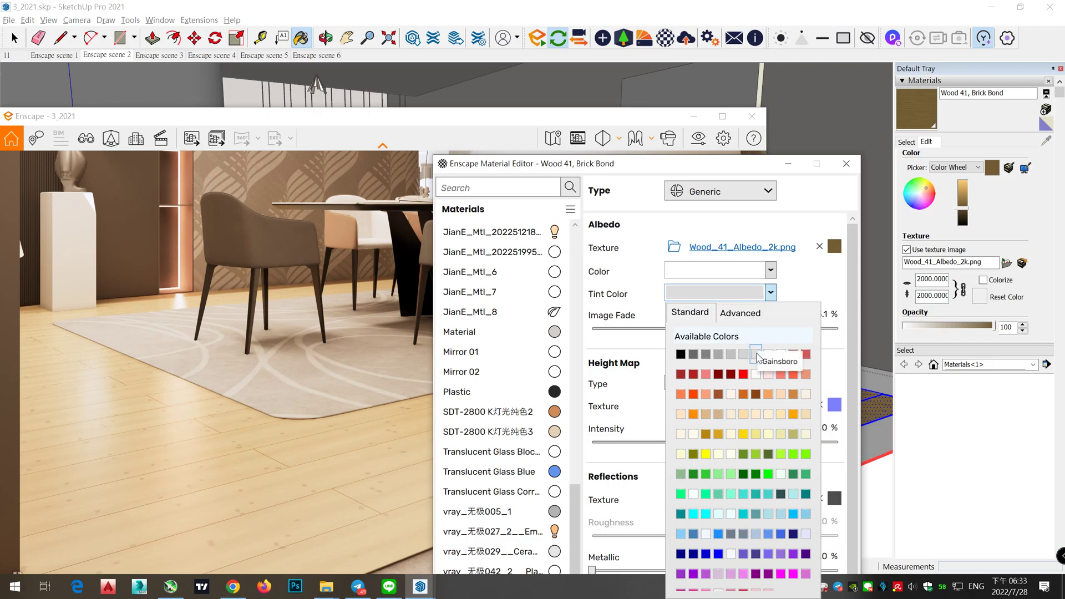
Set the albedo color of Wood 41, Brick Bond to the gray #848484.
click(768, 272)
click(733, 299)
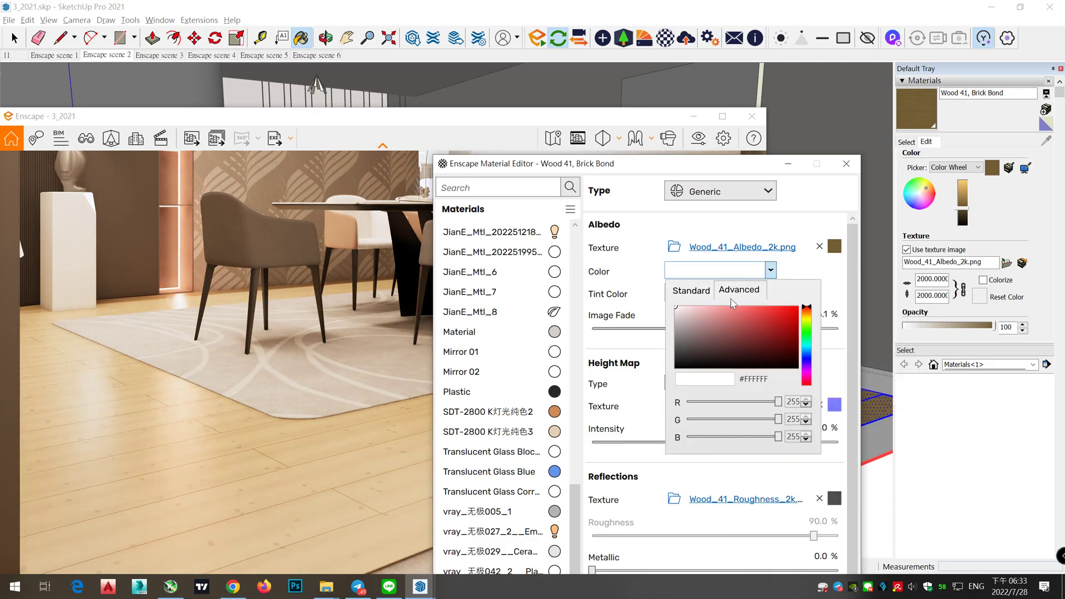
click(676, 336)
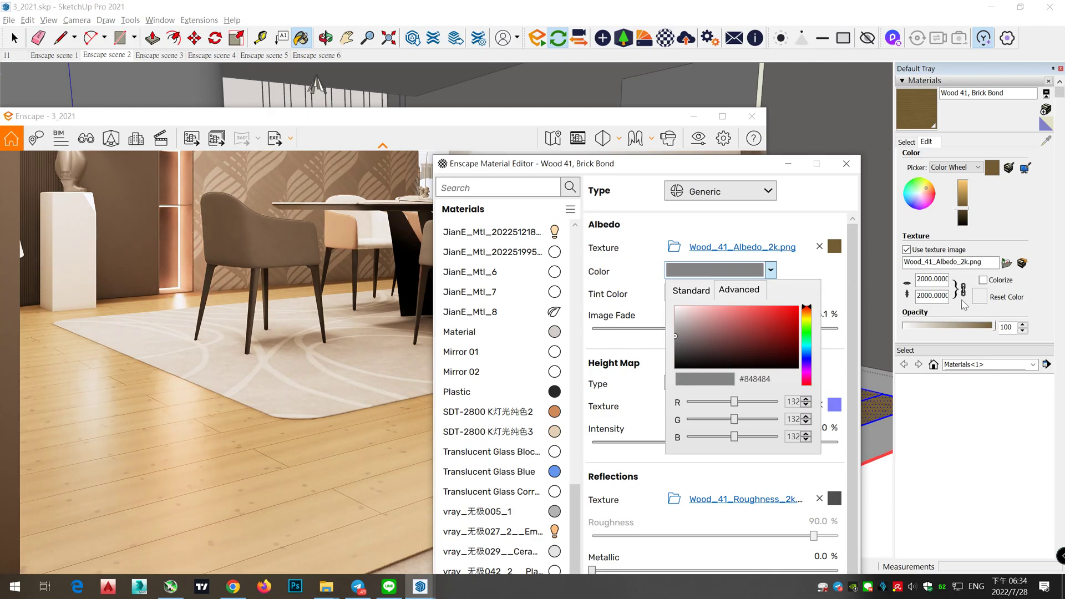
Darken the SketchUp color of Wood 41, Brick Bond and raise its normal map intensity to 122%.
click(962, 214)
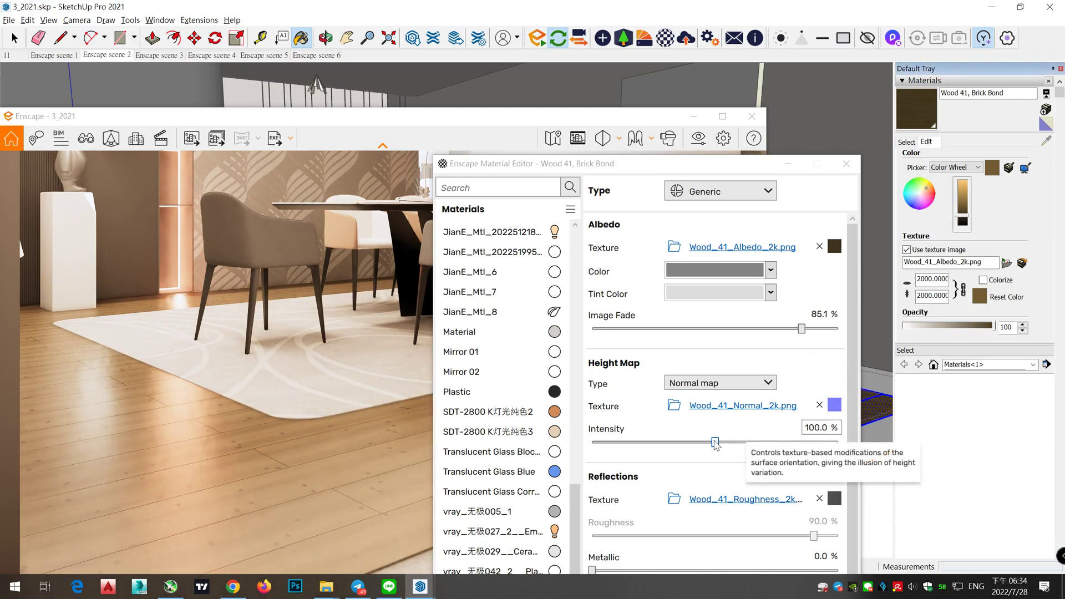
scroll(816, 488, down, 1)
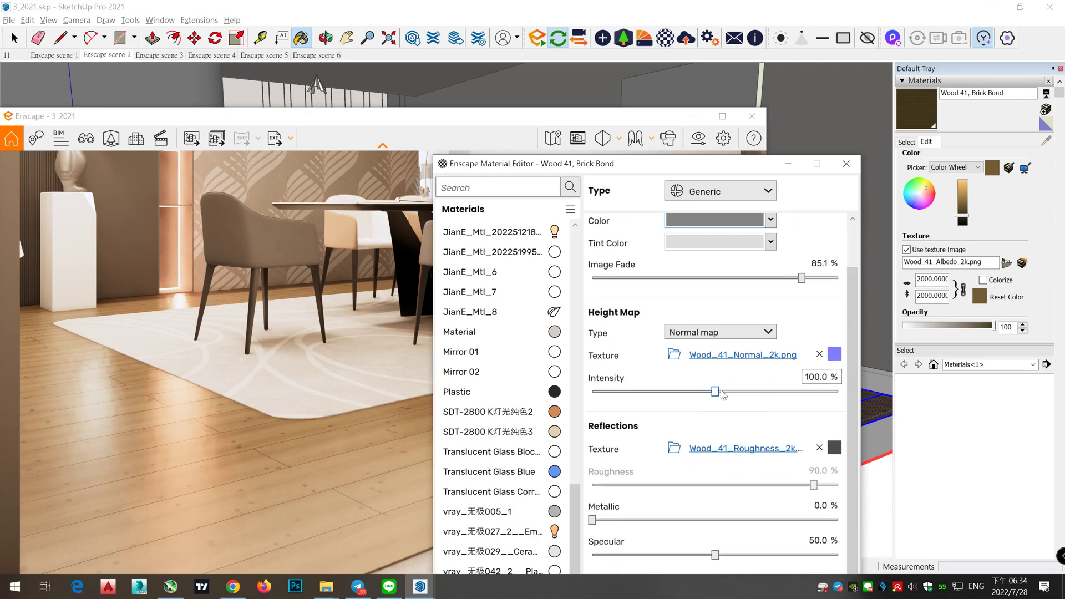
mouse_move(722, 391)
mouse_down()
mouse_move(756, 394)
mouse_move(743, 391)
mouse_up()
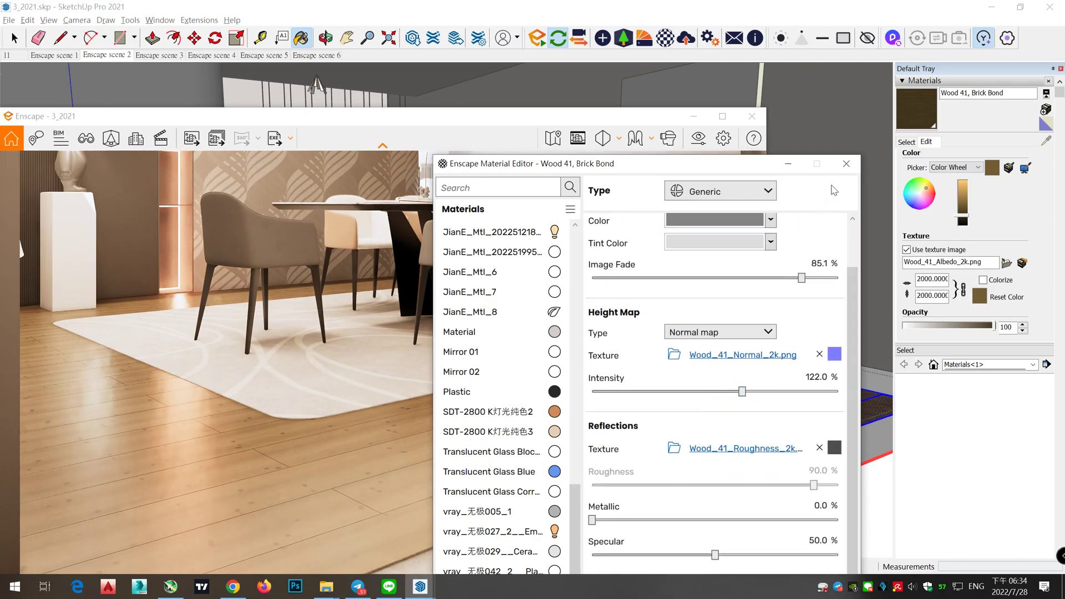
Close the material editor, reposition the render window and show the Enscape Assets collection in the asset library.
click(846, 163)
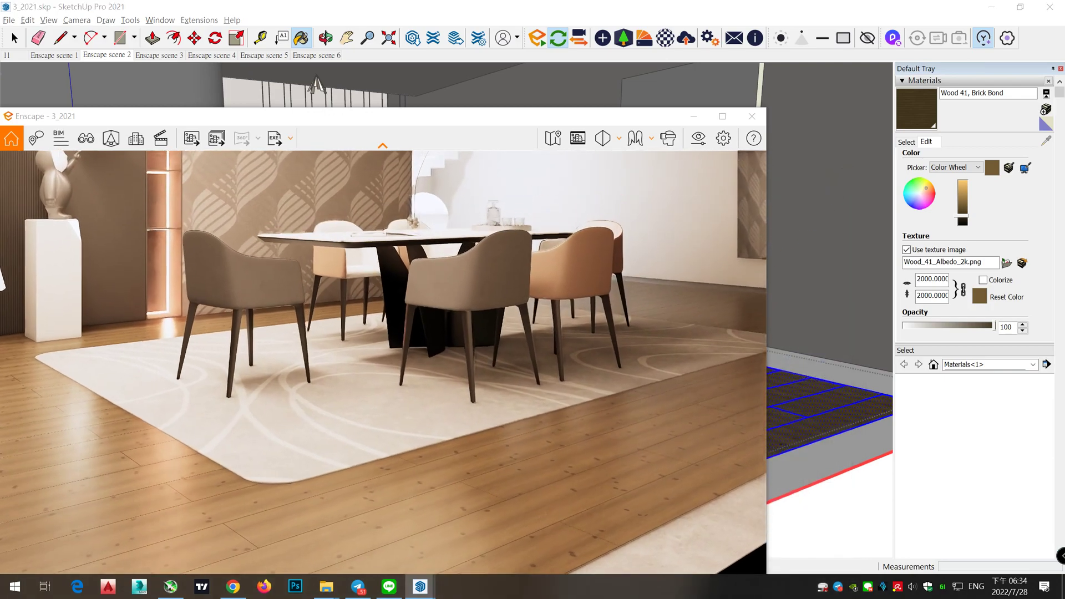
middle_drag(626, 269, 599, 342)
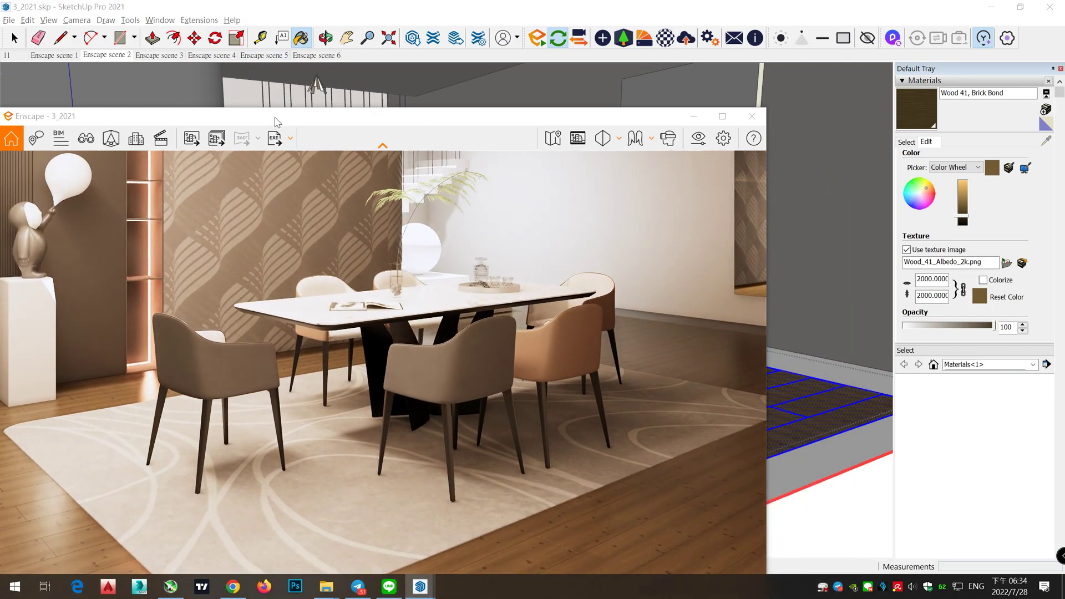
drag(275, 121, 468, 34)
click(324, 48)
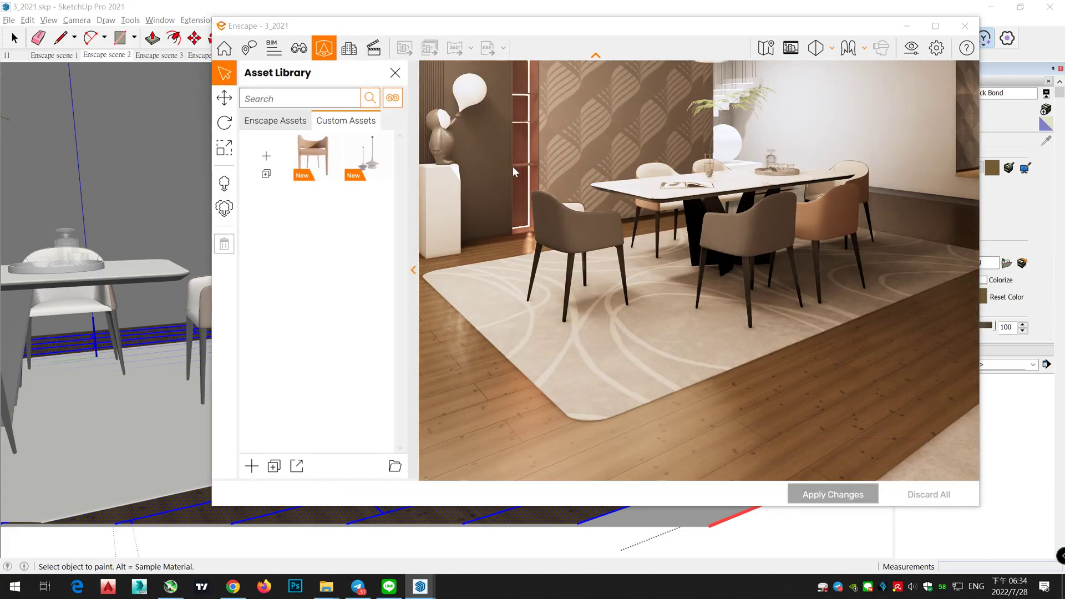
click(244, 126)
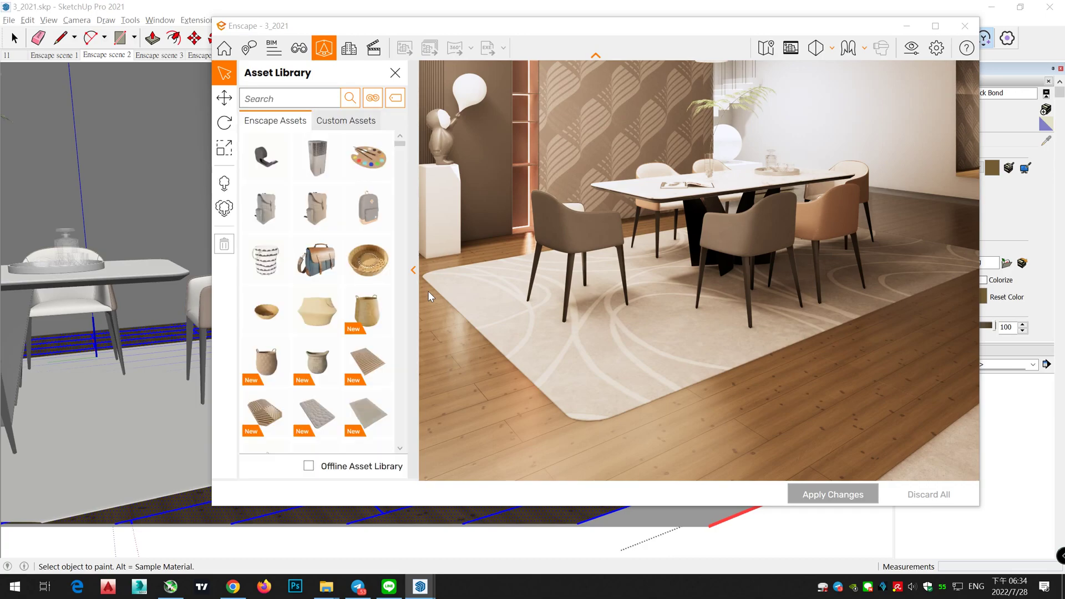
Place the blue and brown satchel bag on the rug in front of the dining chairs and apply it to the model.
click(312, 253)
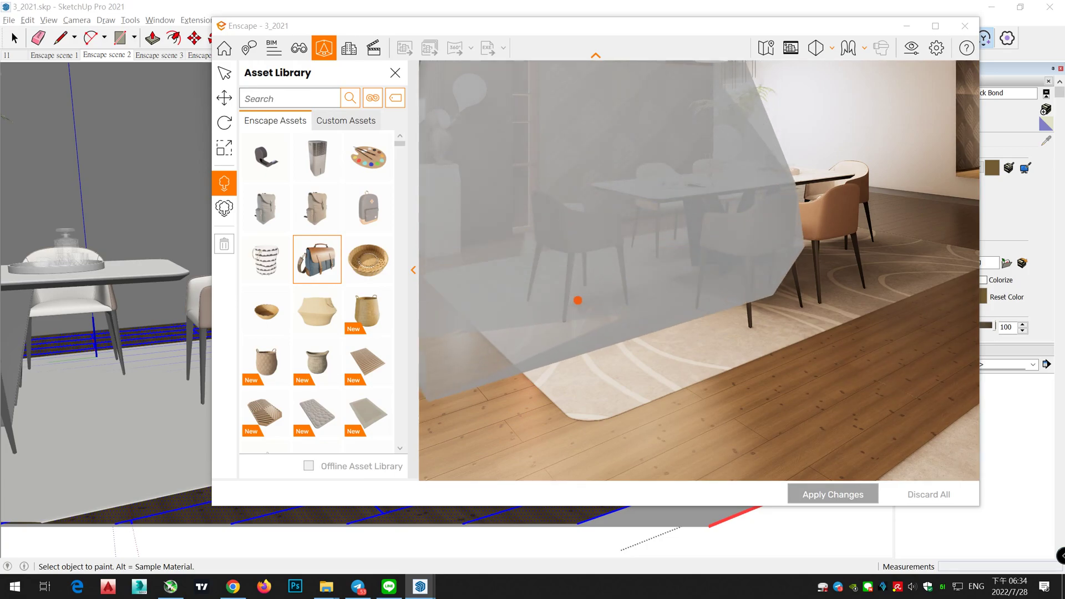
scroll(582, 329, down, 4)
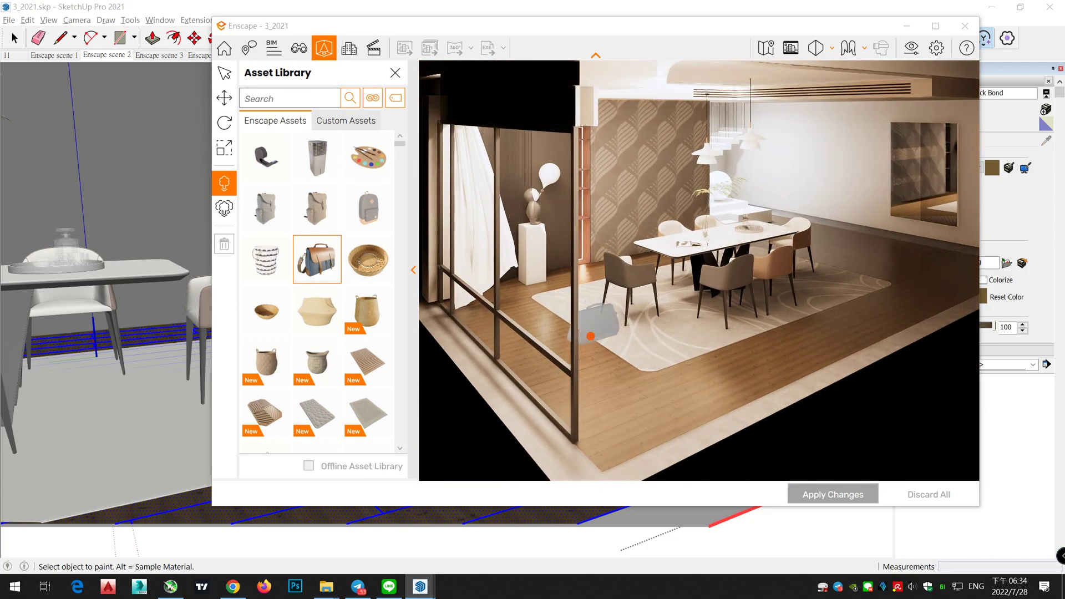
scroll(673, 334, up, 6)
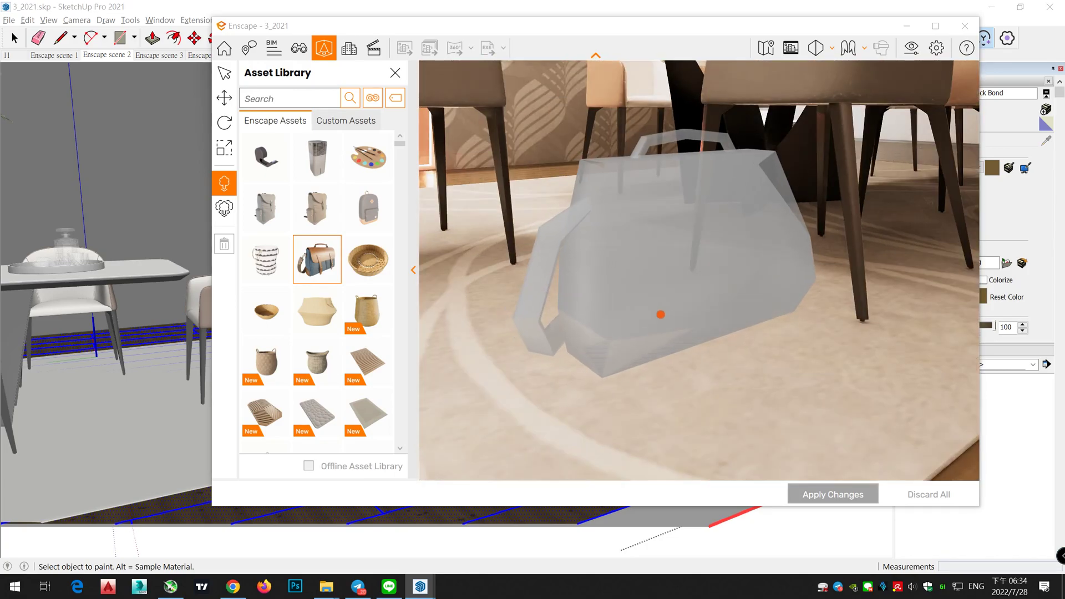
click(655, 331)
click(833, 494)
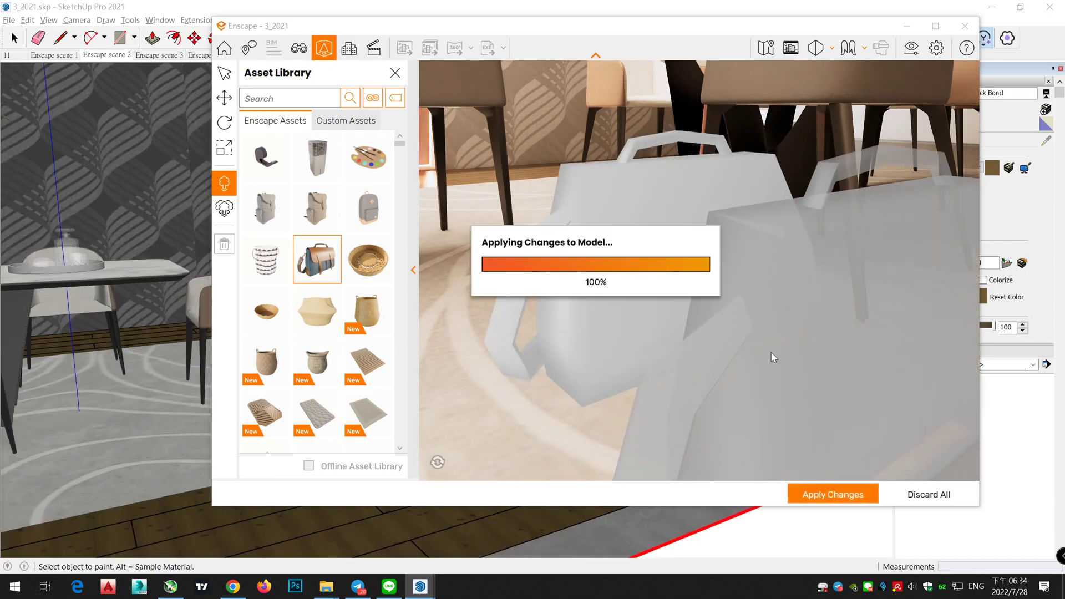
scroll(769, 351, down, 4)
scroll(769, 350, up, 2)
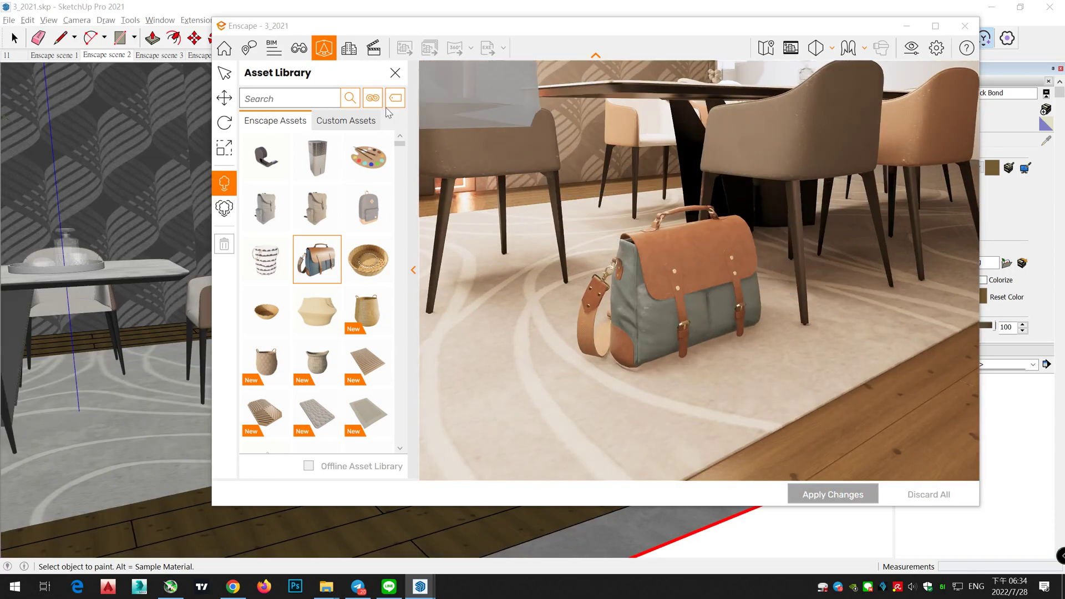
click(225, 73)
scroll(794, 262, down, 2)
scroll(764, 308, up, 2)
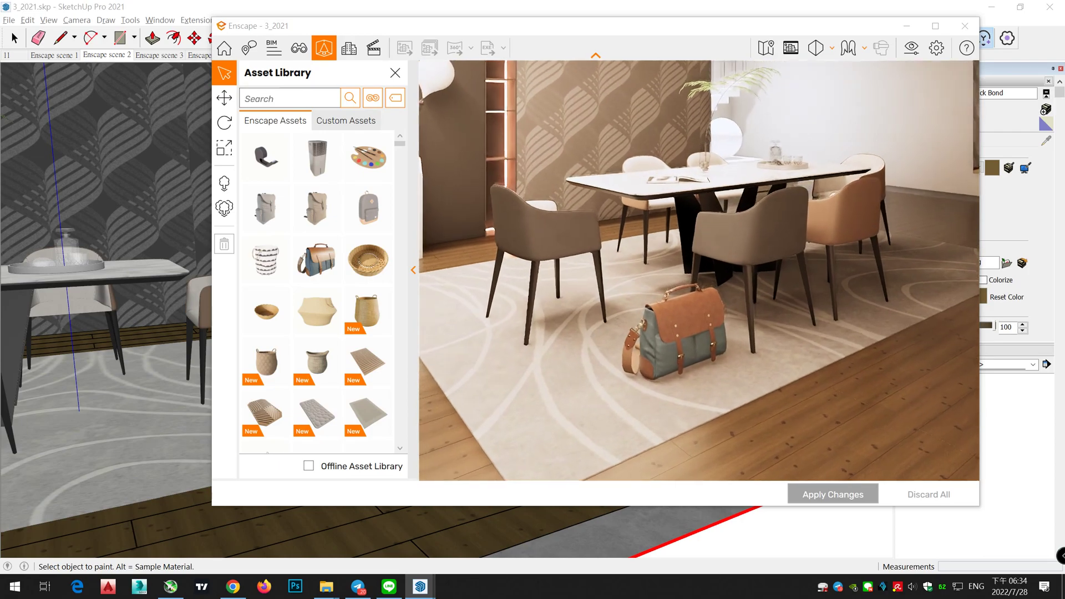
Set the camera projection to Perspective in the visual settings and reposition the render window.
click(910, 48)
click(706, 244)
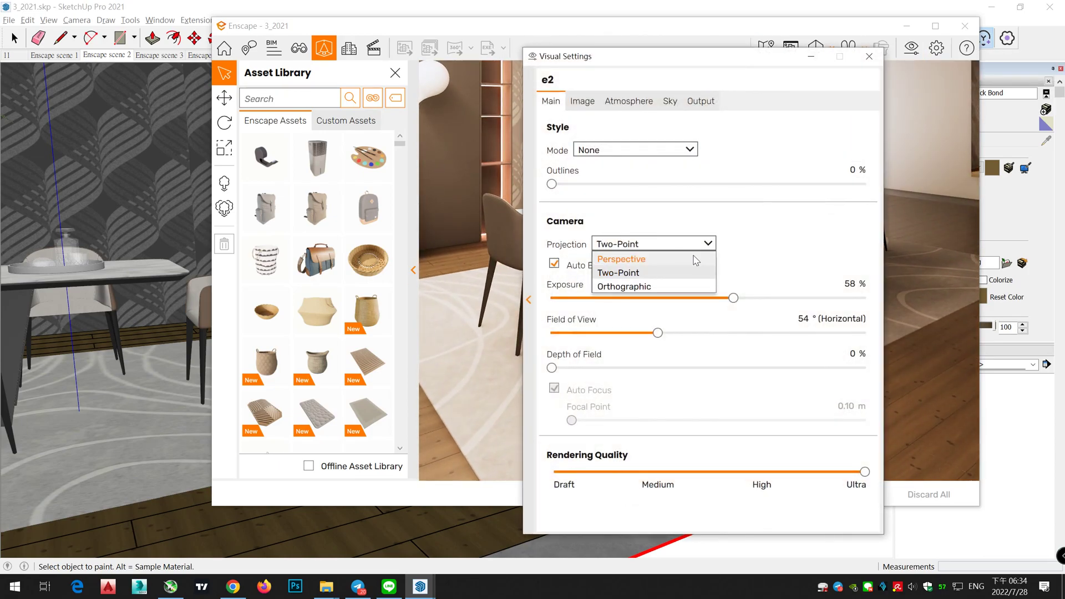
click(696, 259)
click(867, 62)
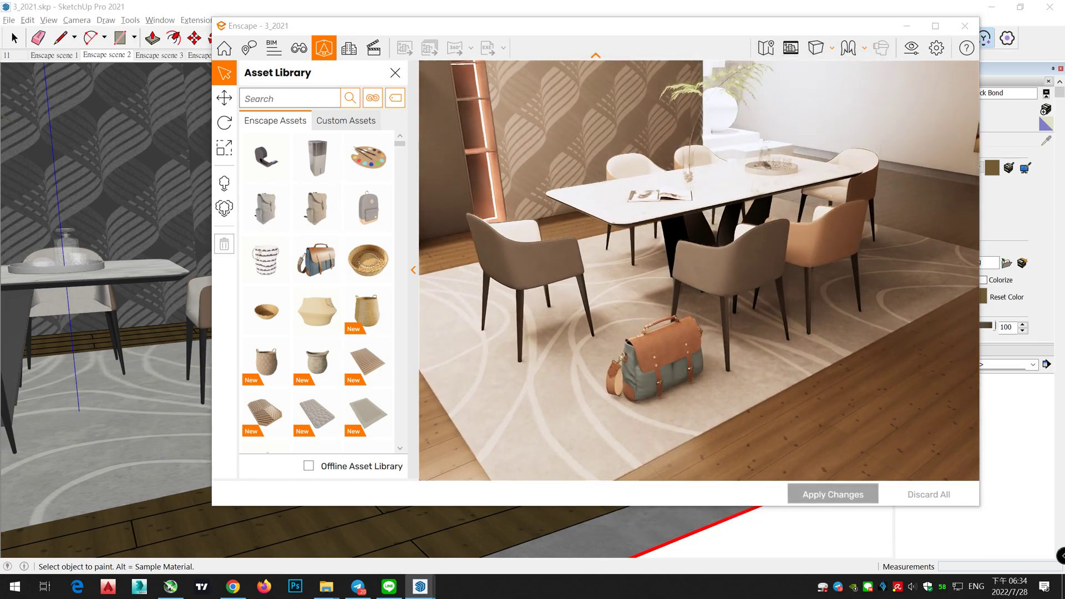
mouse_move(799, 33)
mouse_down()
mouse_move(589, 127)
mouse_move(559, 260)
mouse_move(577, 327)
mouse_move(733, 152)
mouse_move(707, 70)
mouse_up()
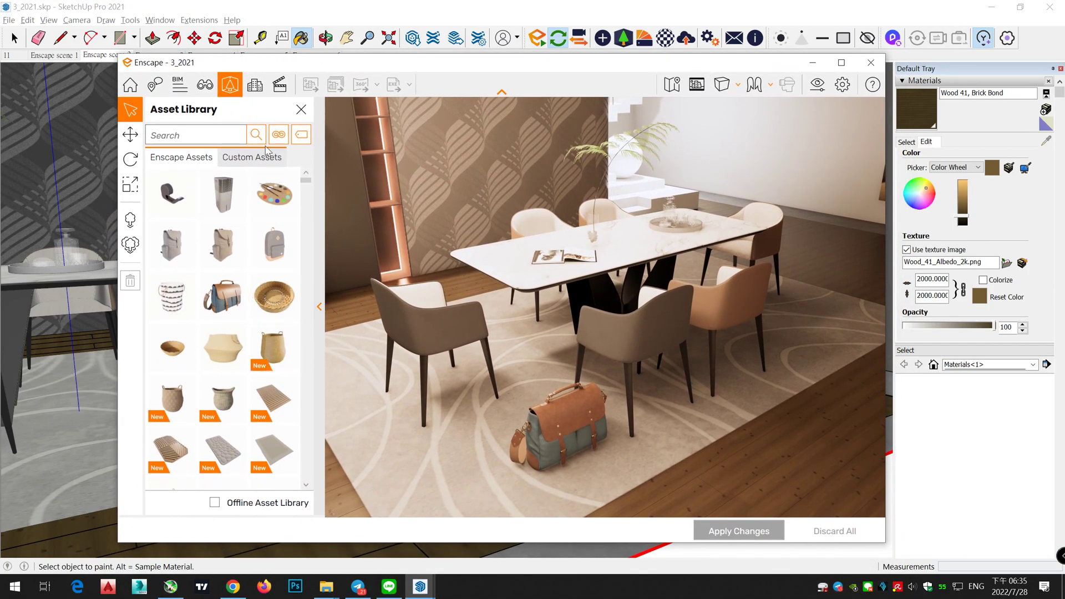
Filter the asset library to New and place the wooden-armed chair at the table's near end by the patterned wall, applying the change.
click(279, 134)
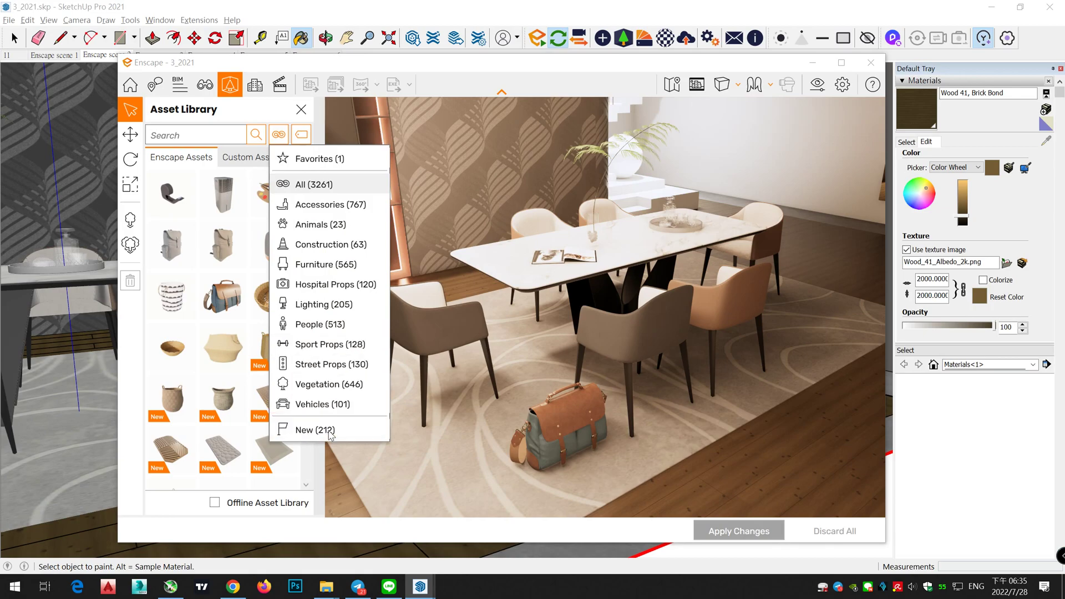
click(314, 430)
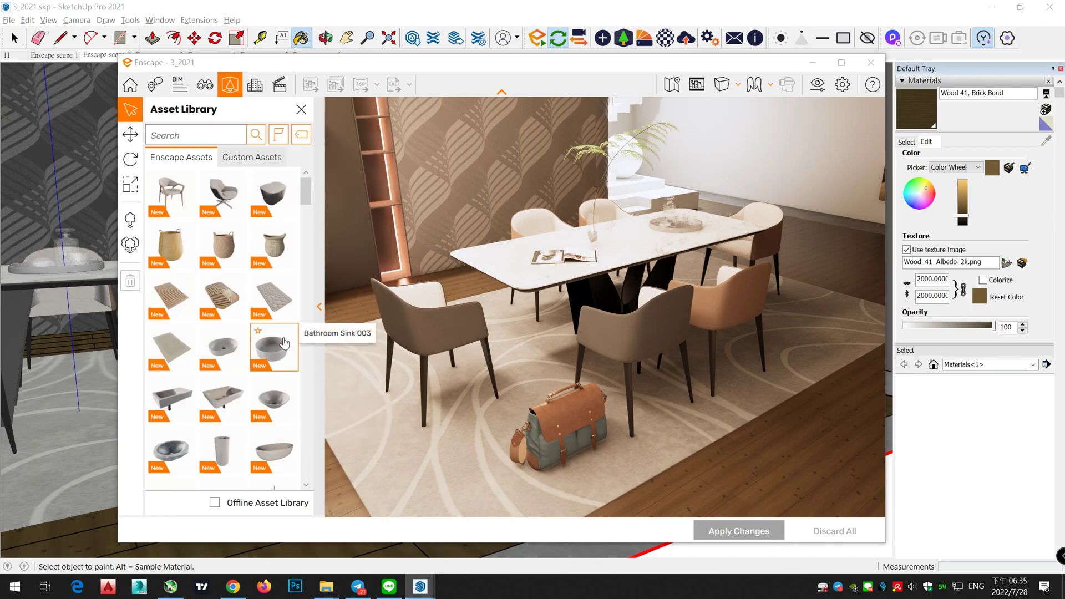
click(178, 200)
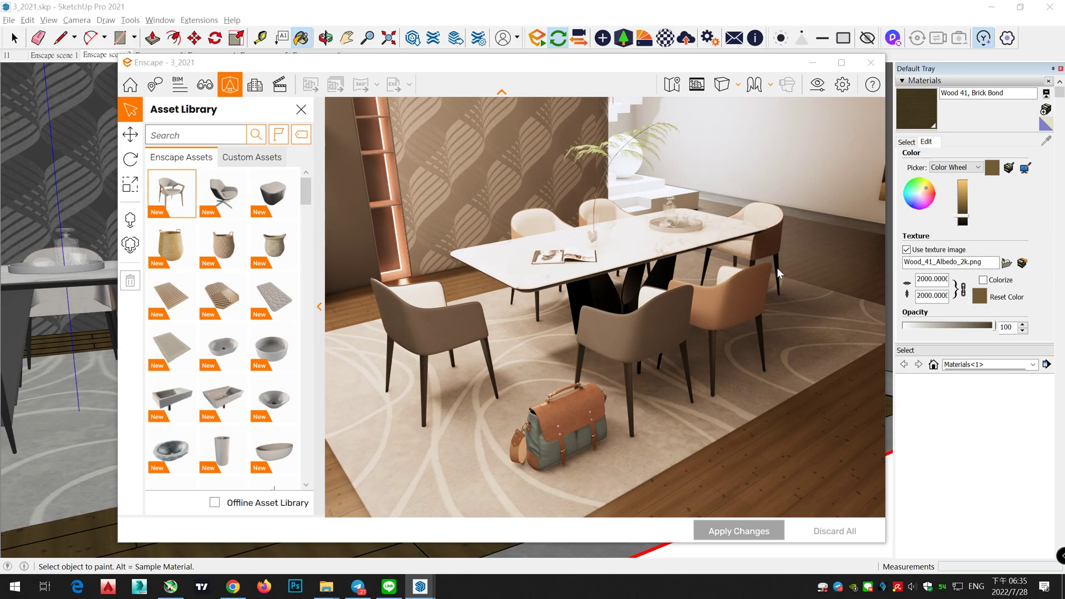
scroll(611, 158, up, 4)
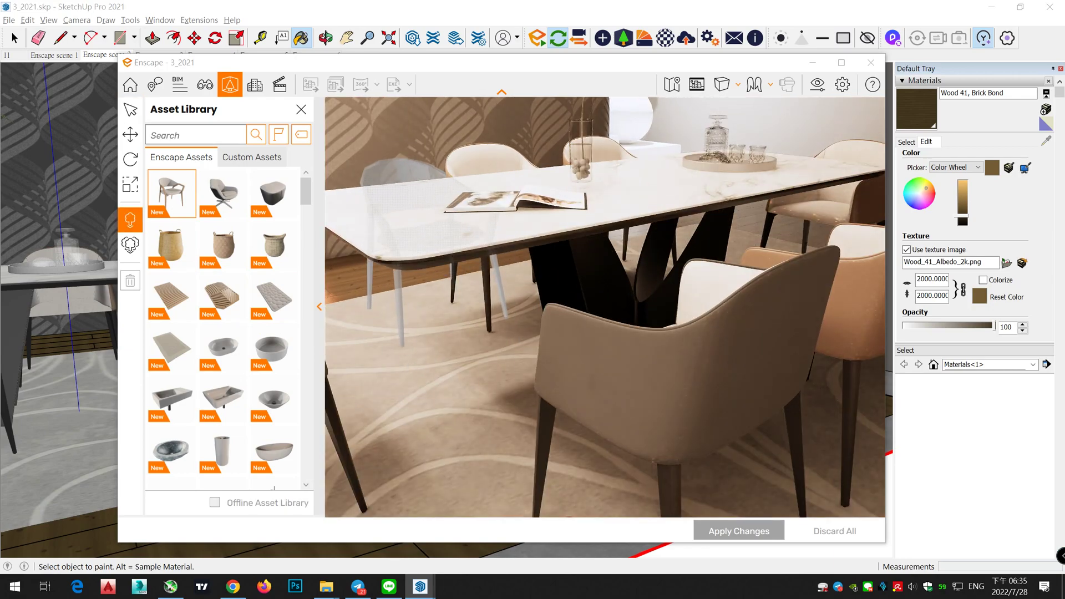
right_drag(383, 316, 505, 333)
scroll(489, 316, up, 4)
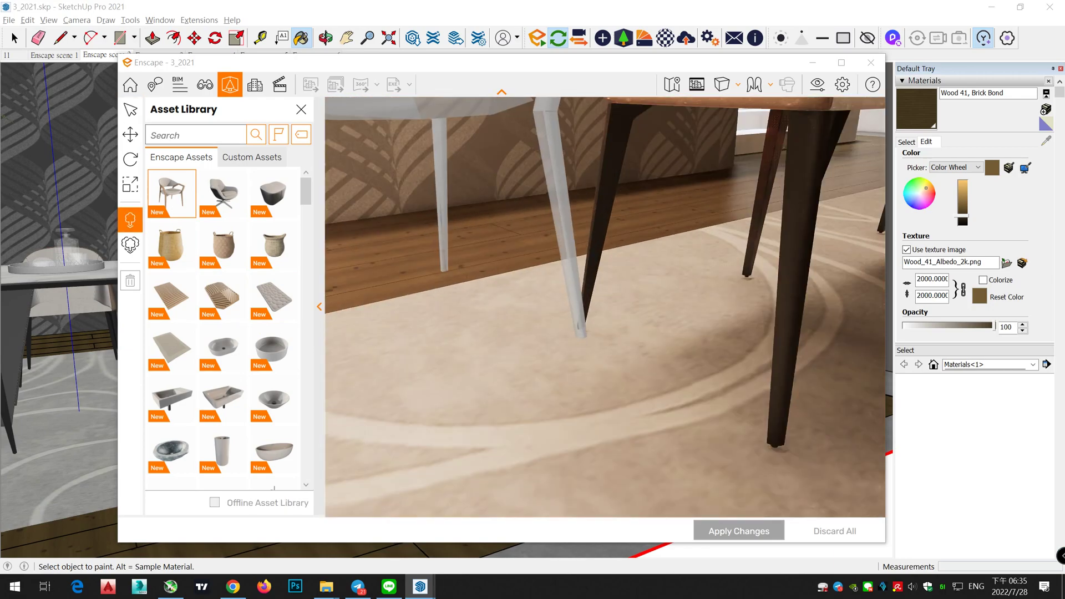
click(440, 385)
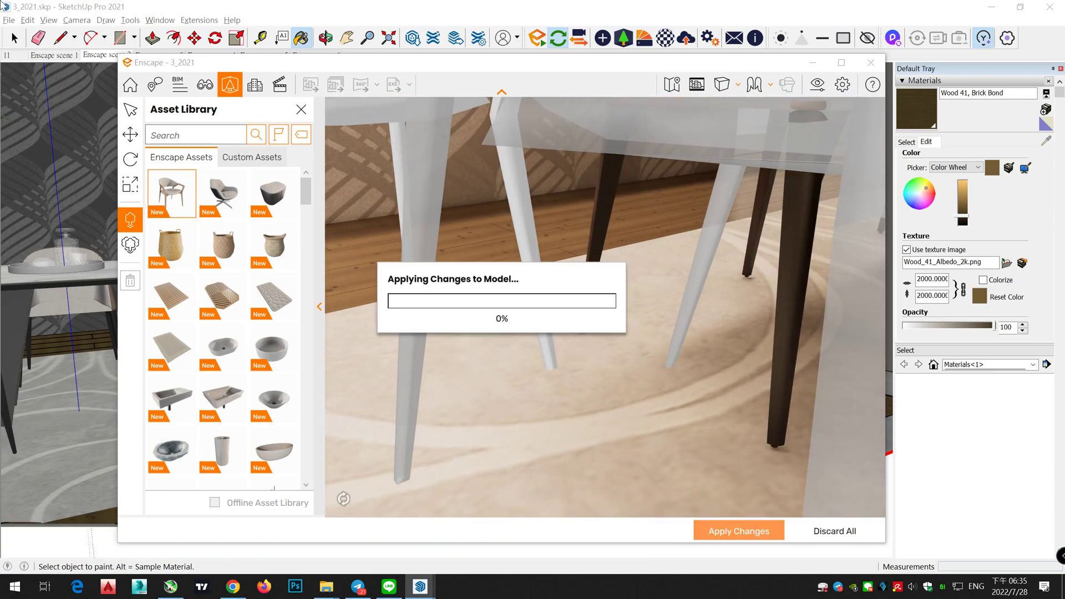
scroll(593, 349, down, 5)
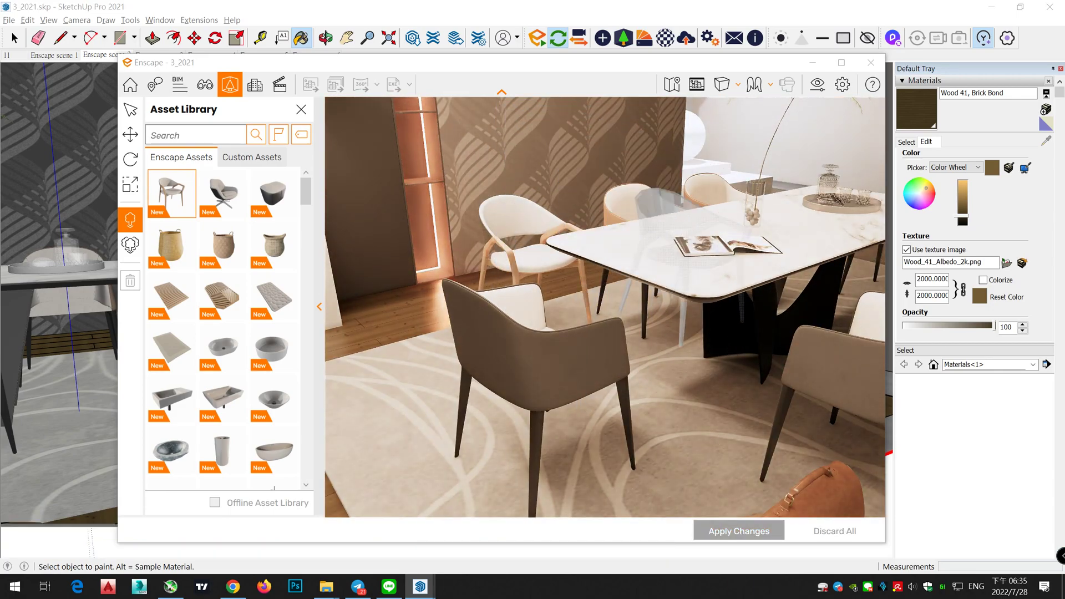
scroll(255, 351, down, 3)
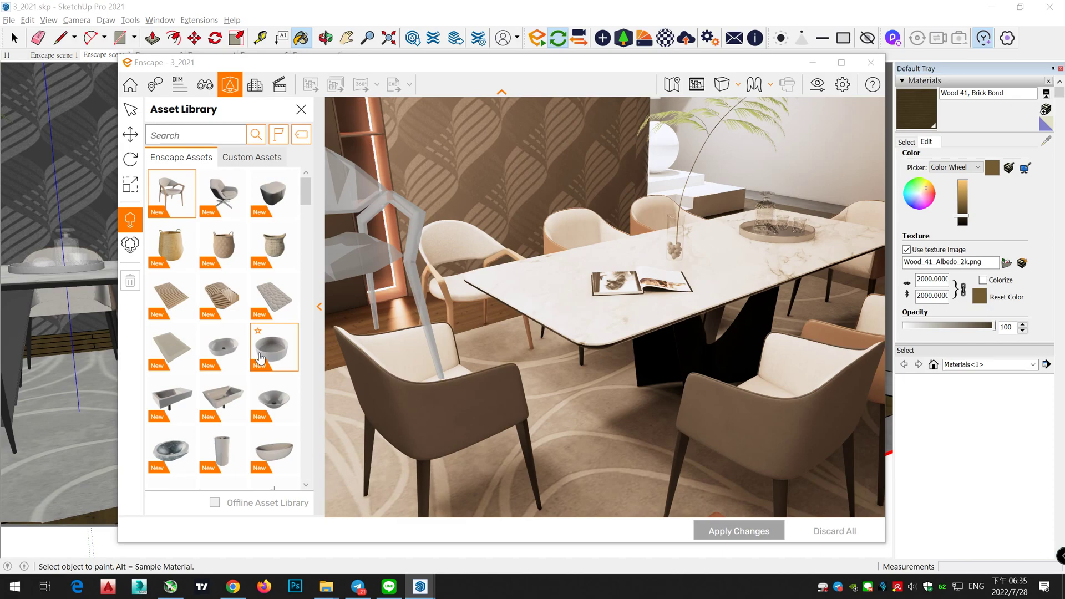
Place the coffee cup with saucer on the dining table beside the open book and apply it to the model.
scroll(254, 349, up, 1)
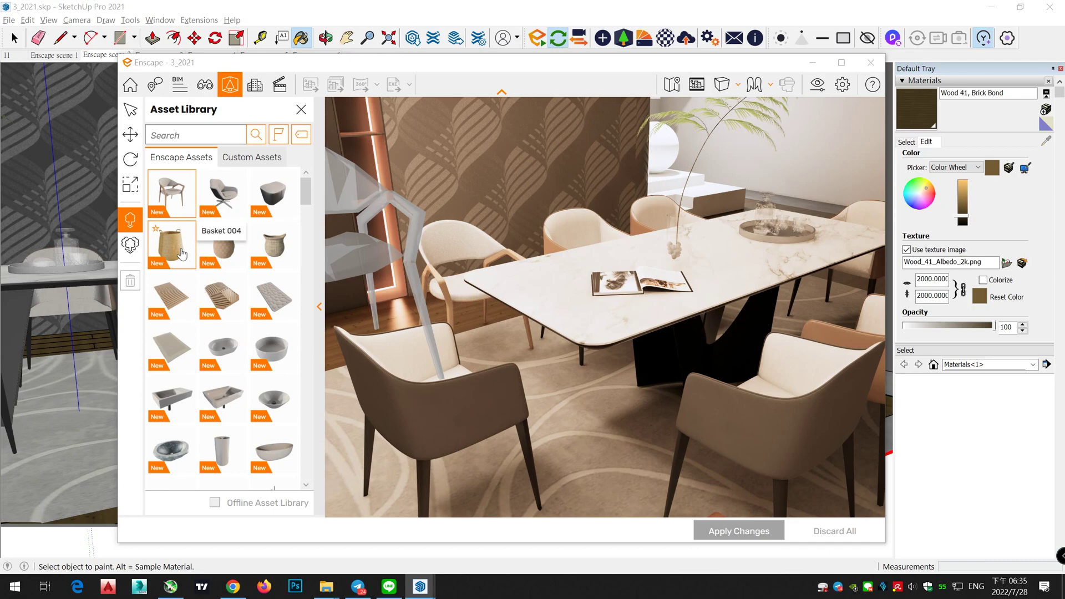
scroll(238, 302, down, 3)
scroll(280, 373, down, 3)
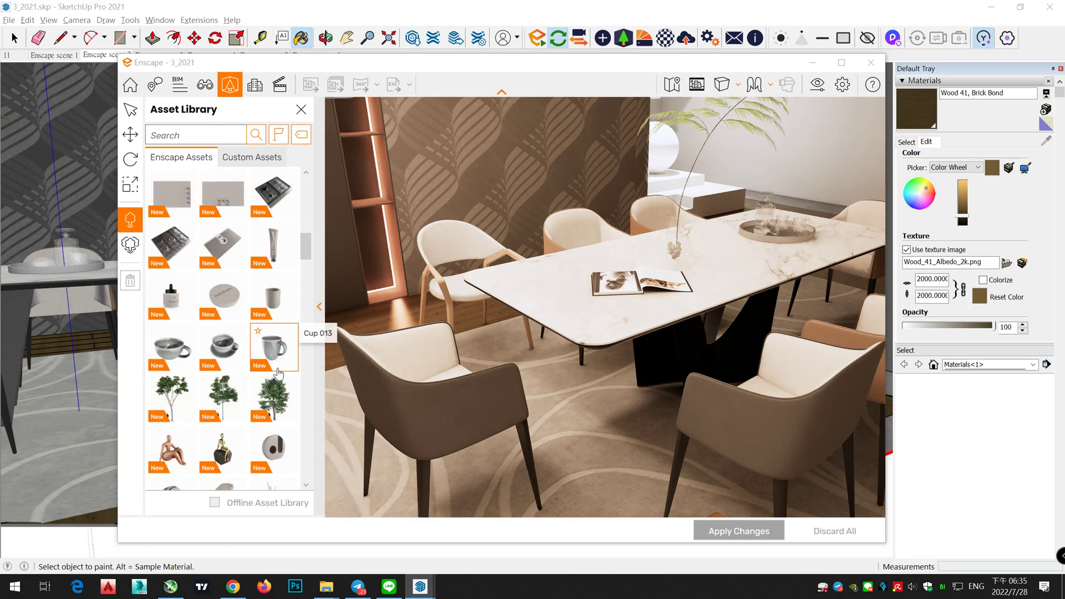
click(224, 344)
scroll(585, 283, up, 4)
scroll(584, 283, down, 4)
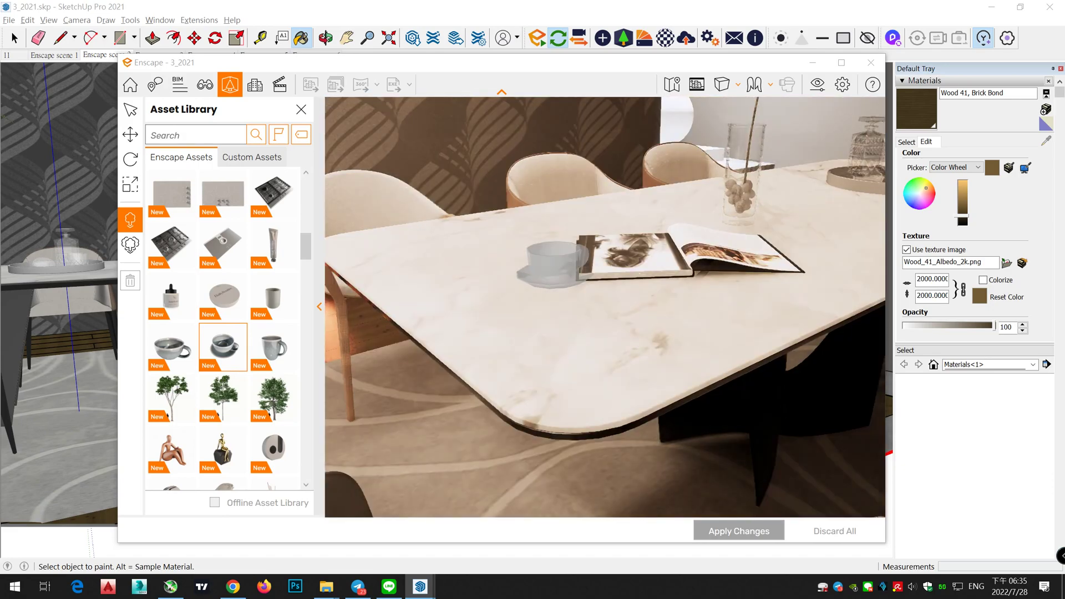
click(524, 281)
click(739, 531)
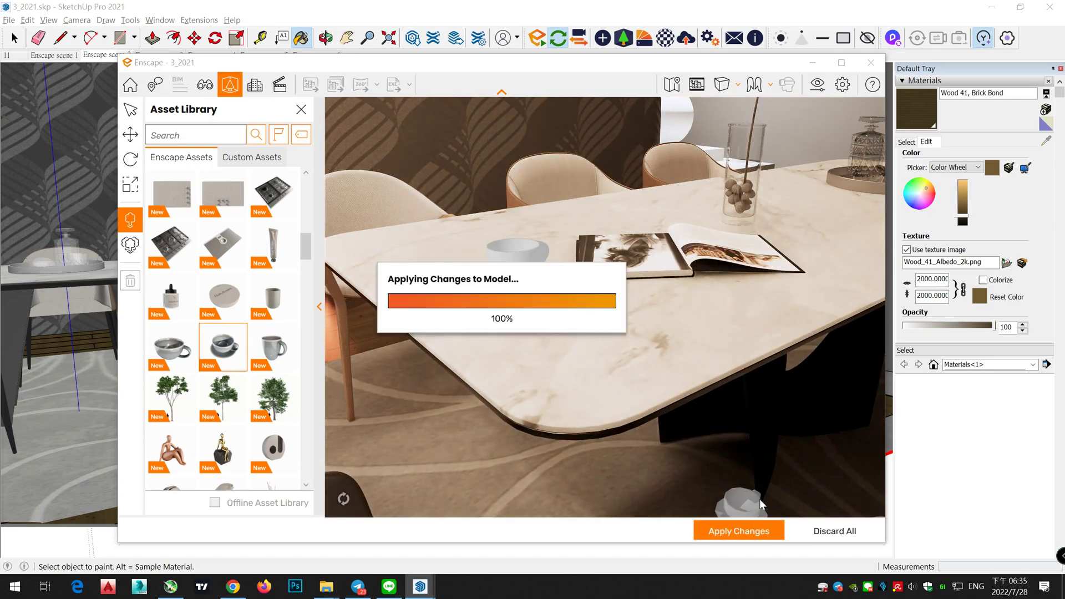
scroll(709, 423, down, 3)
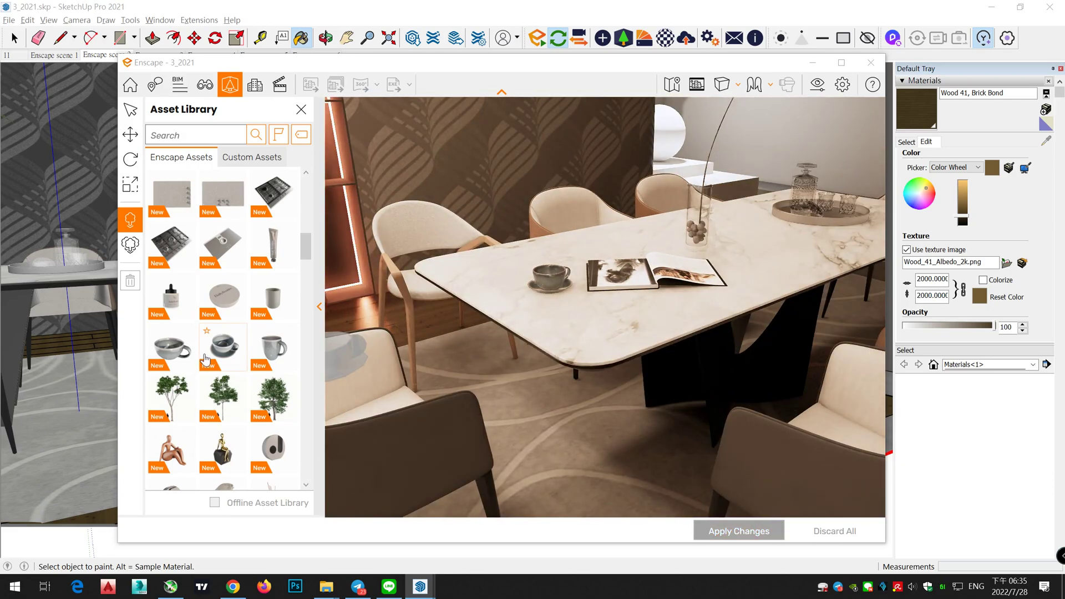
Place Decorative Goods 026: Sculpture on the table between the glass vase and the round tray, and apply the change.
scroll(251, 340, down, 2)
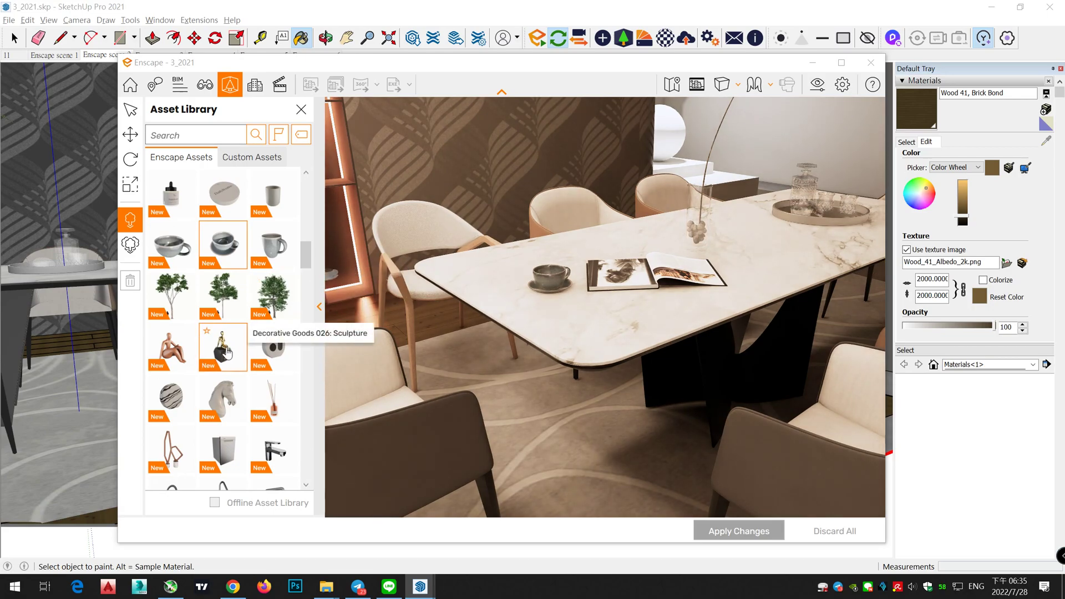
scroll(685, 244, up, 3)
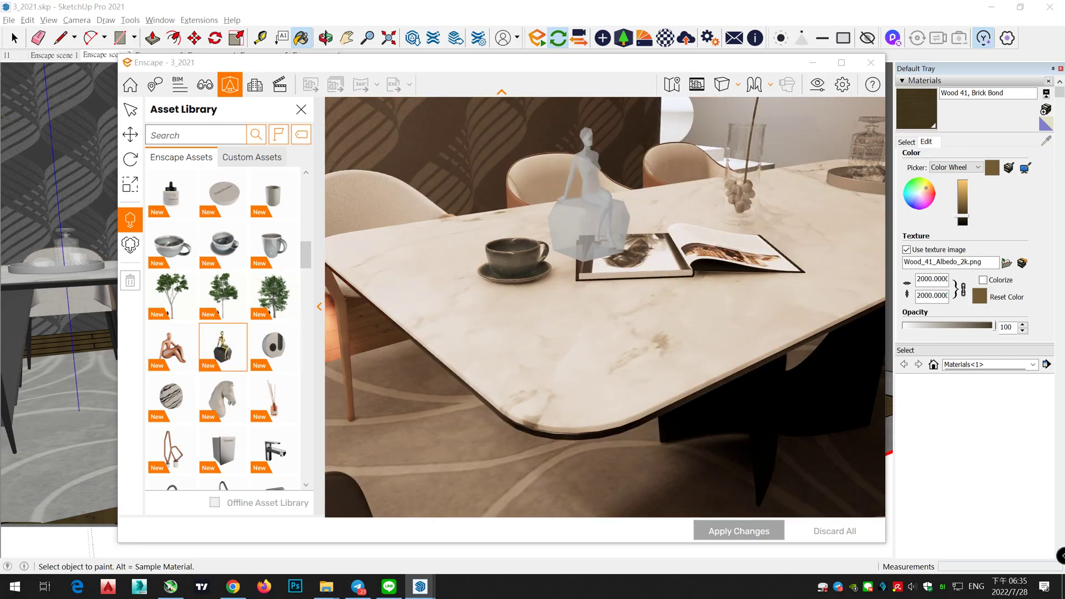
scroll(636, 260, up, 3)
middle_drag(721, 186, 560, 372)
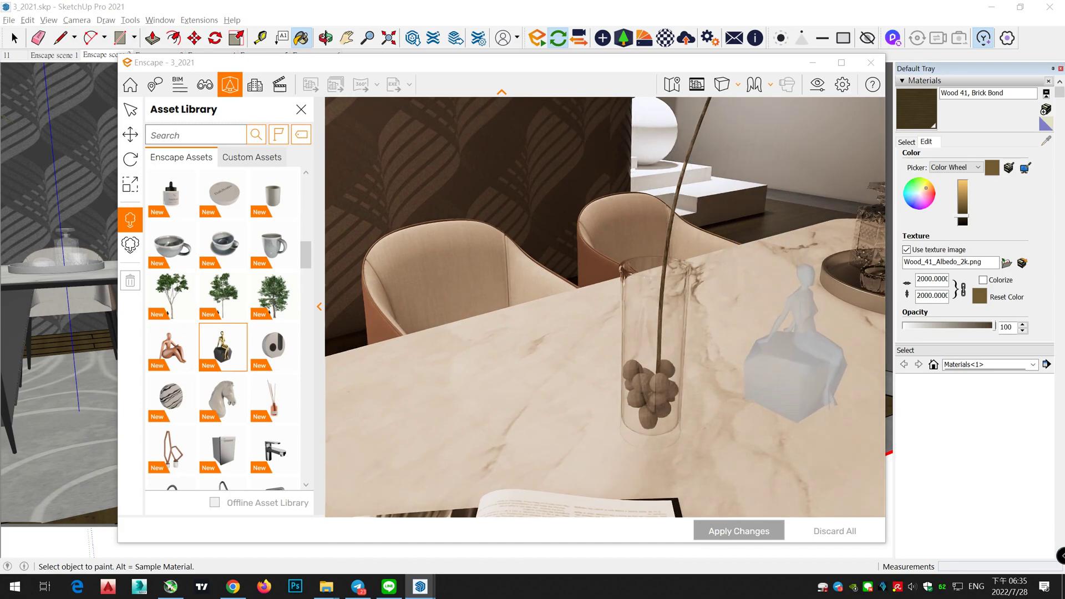
click(795, 393)
click(757, 541)
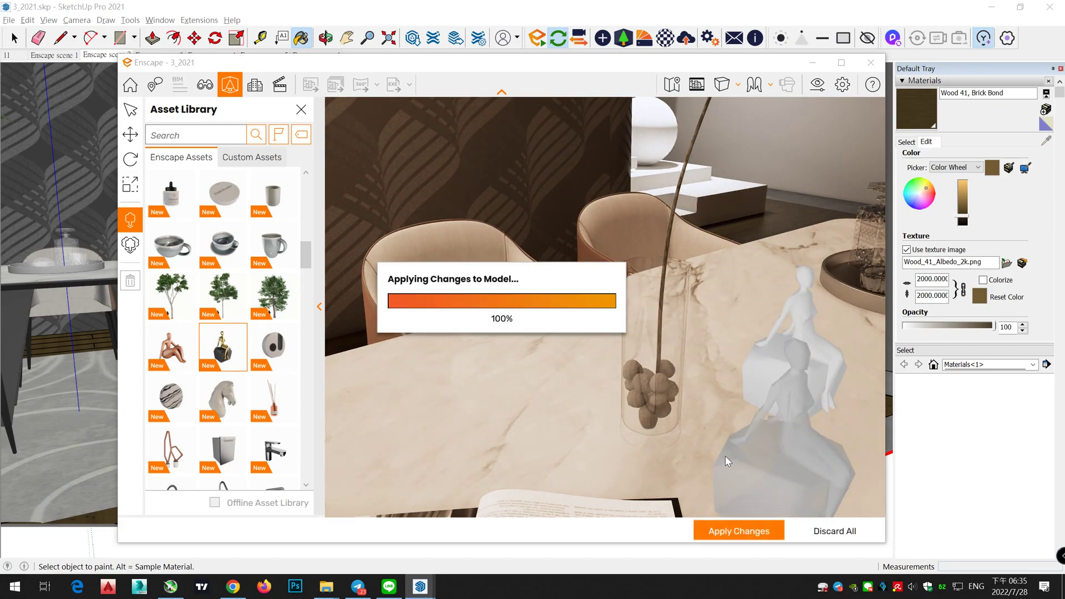
Place the horse head sculpture on the table's far end beside the round tray and apply the change to the model.
scroll(201, 370, down, 3)
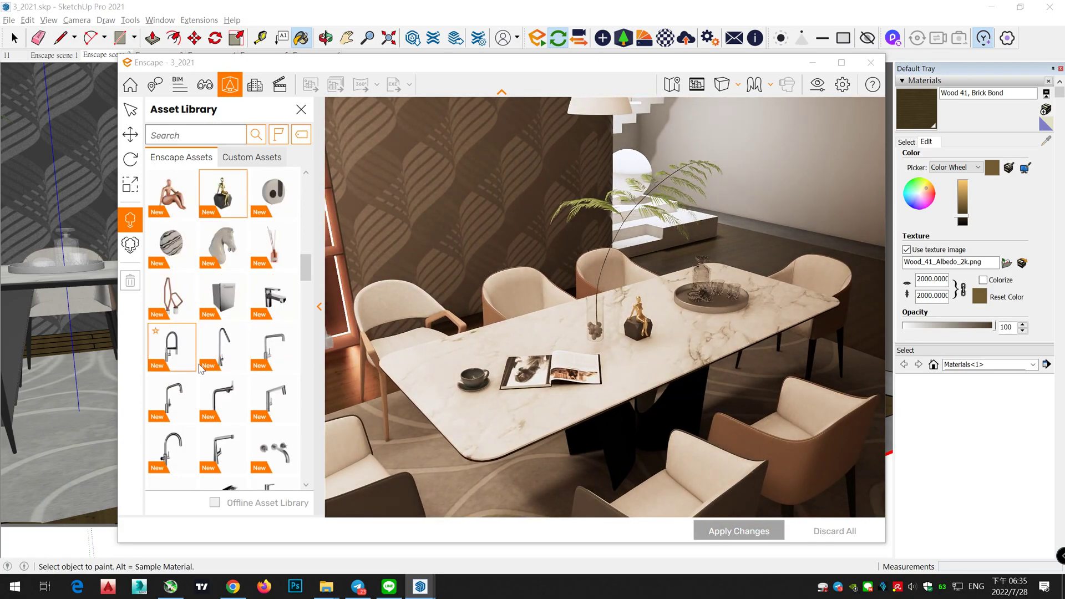
click(223, 245)
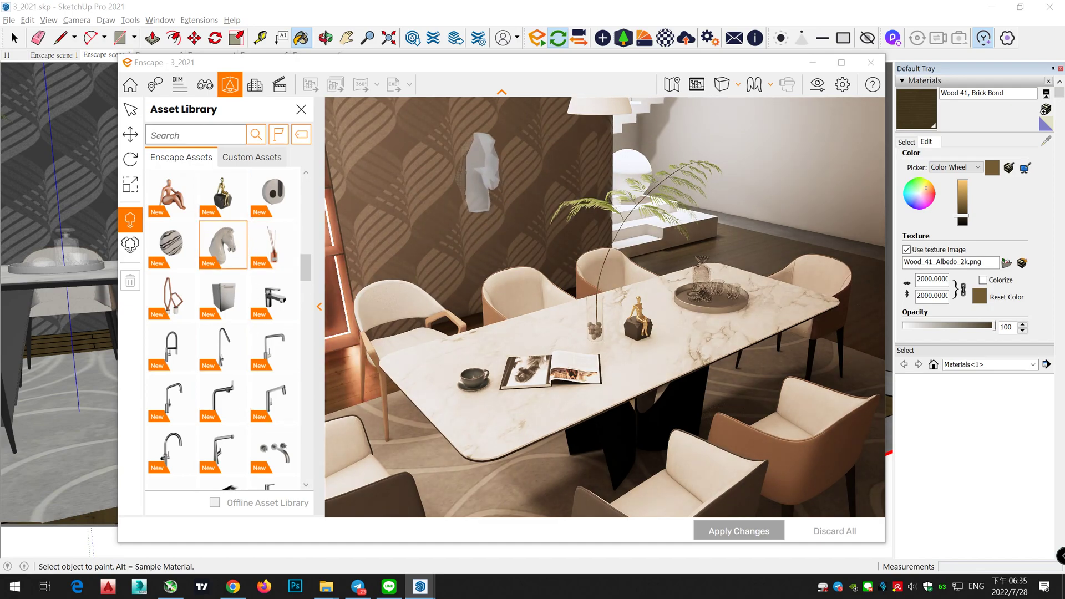
middle_drag(527, 202, 638, 270)
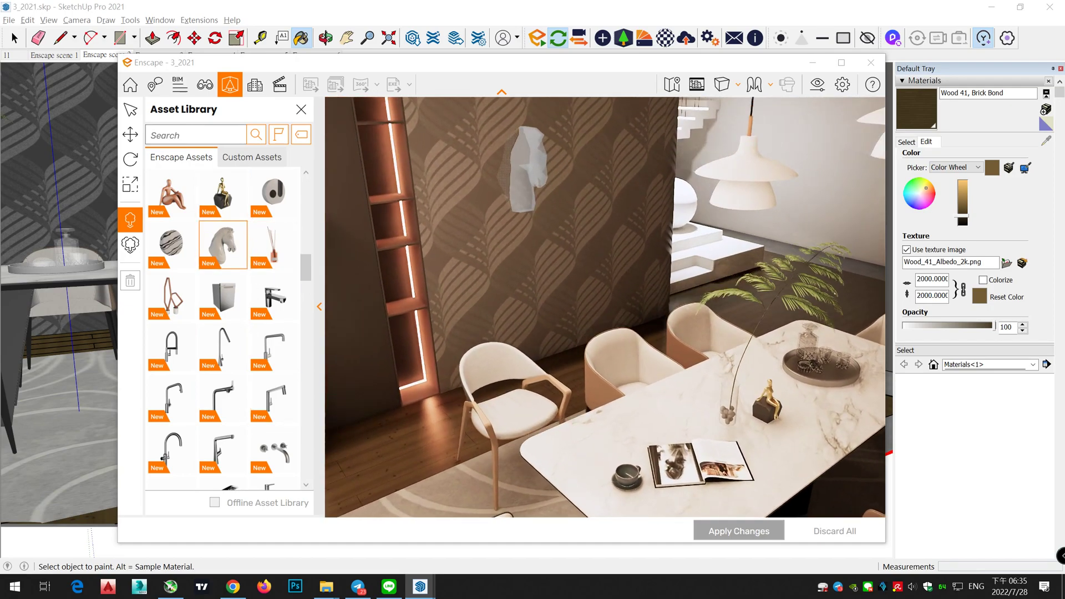
middle_drag(389, 158, 451, 238)
mouse_move(435, 313)
middle_down()
mouse_move(445, 326)
mouse_move(449, 310)
mouse_move(440, 327)
middle_up()
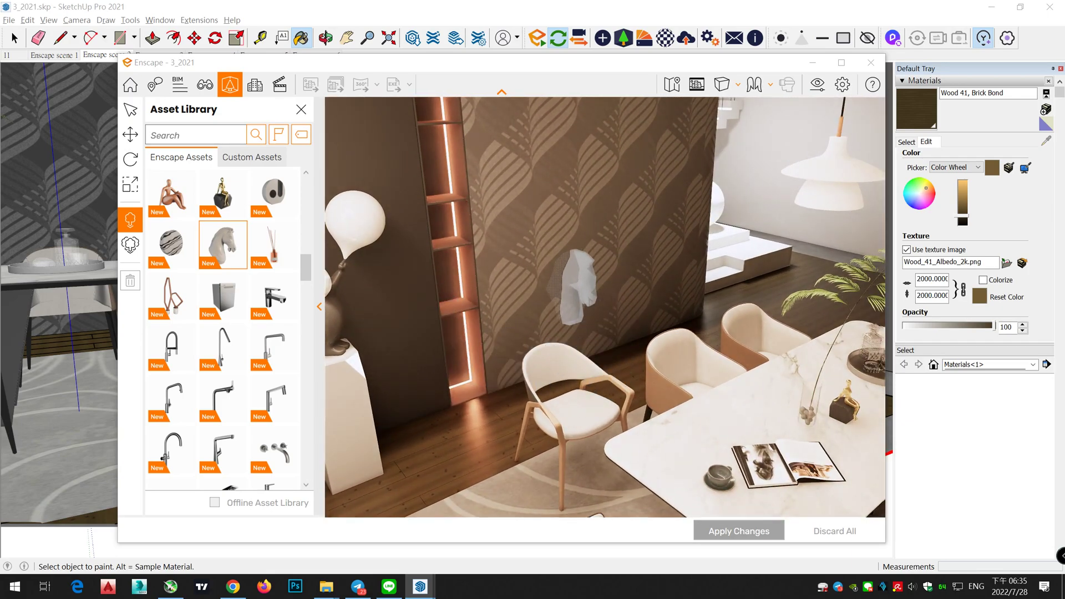
middle_drag(471, 222, 467, 272)
scroll(469, 272, up, 2)
scroll(472, 272, down, 2)
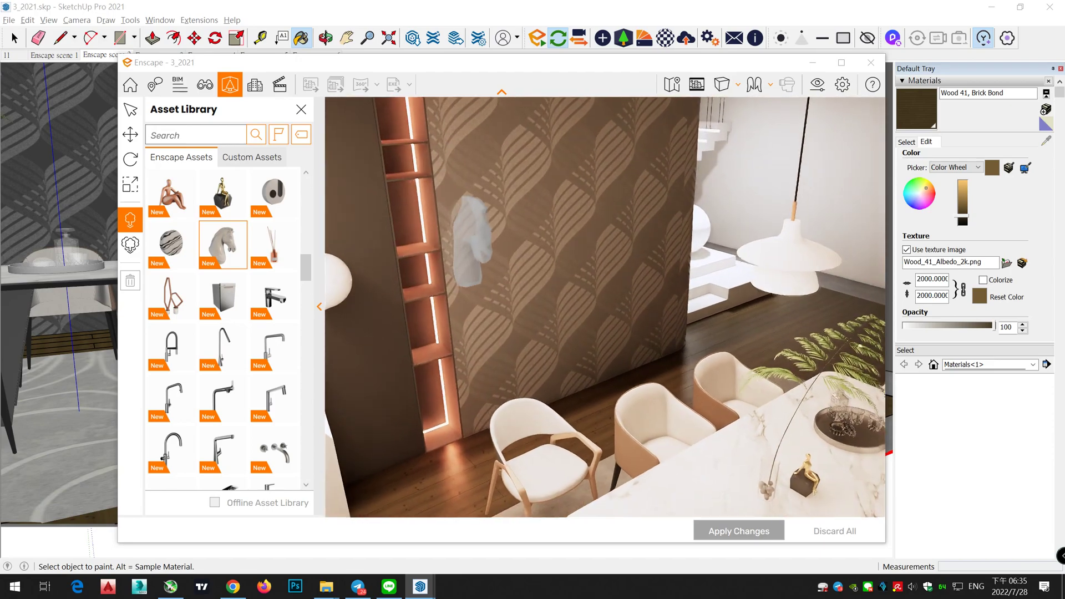
middle_drag(688, 397, 647, 364)
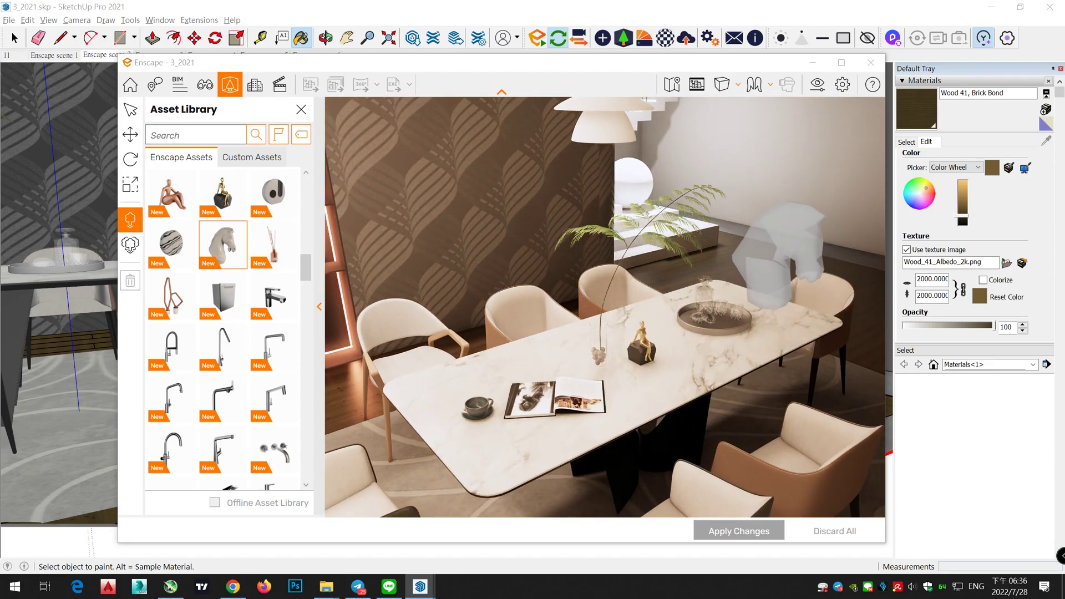
click(788, 300)
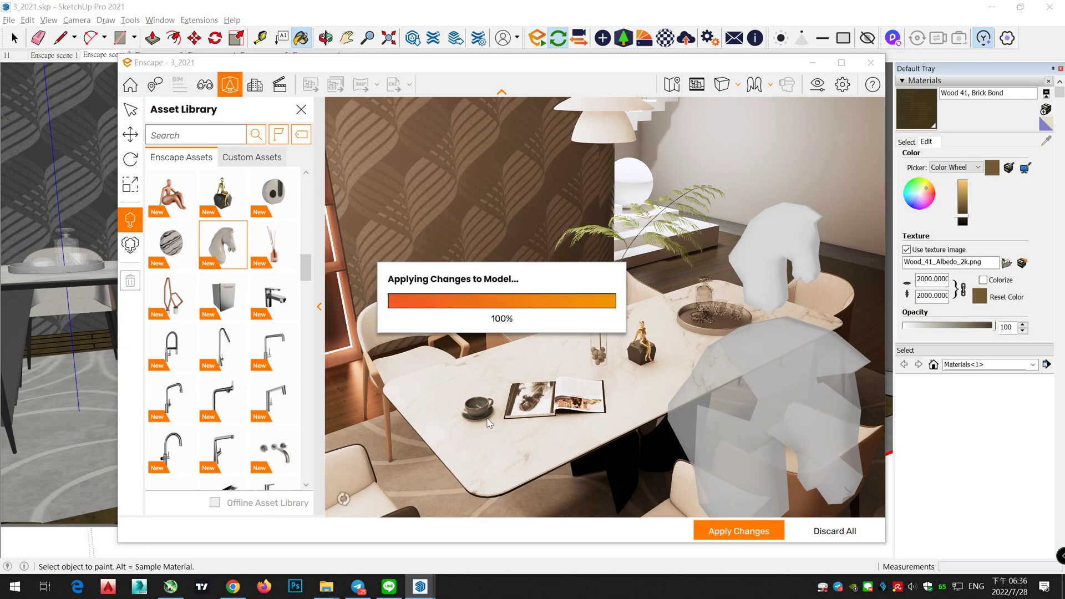
Place the tall vase with leafy branches on the table behind the open book and apply the change.
scroll(277, 364, down, 10)
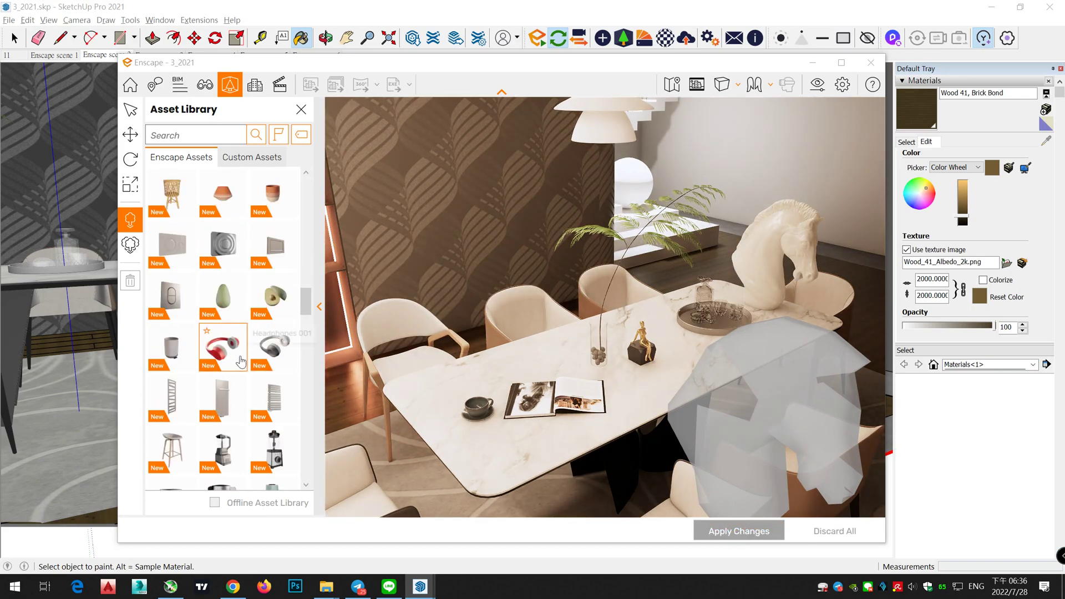
scroll(243, 364, down, 10)
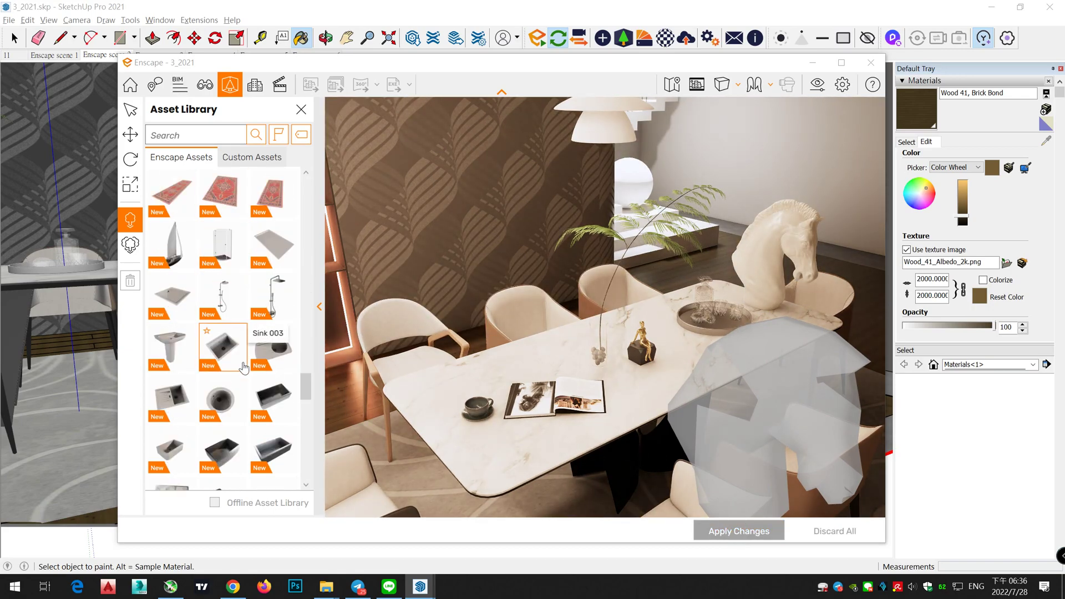
scroll(243, 367, down, 10)
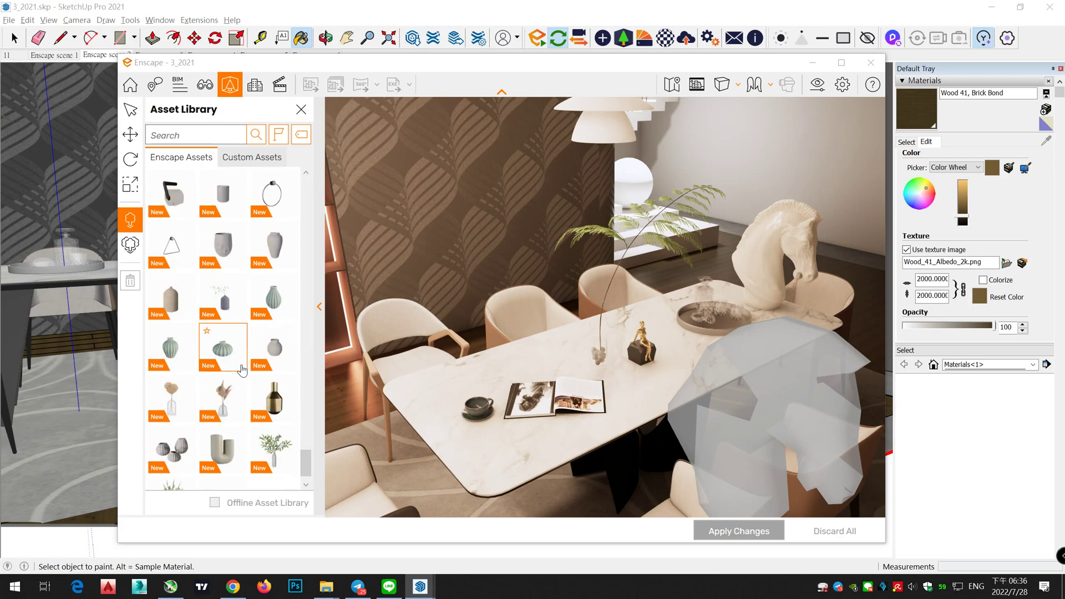
scroll(243, 369, down, 2)
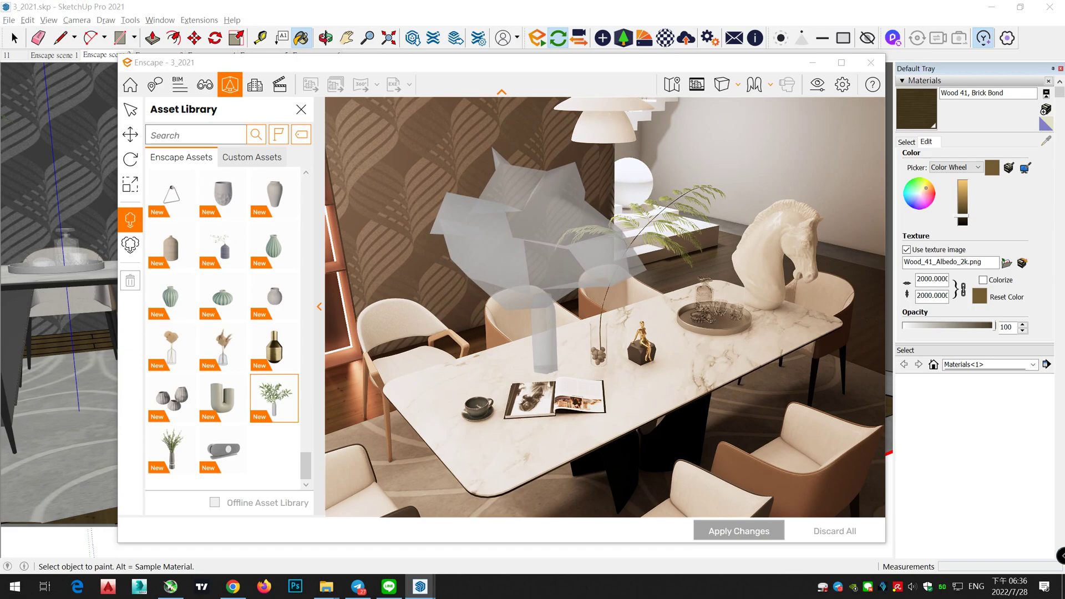
click(543, 368)
click(739, 531)
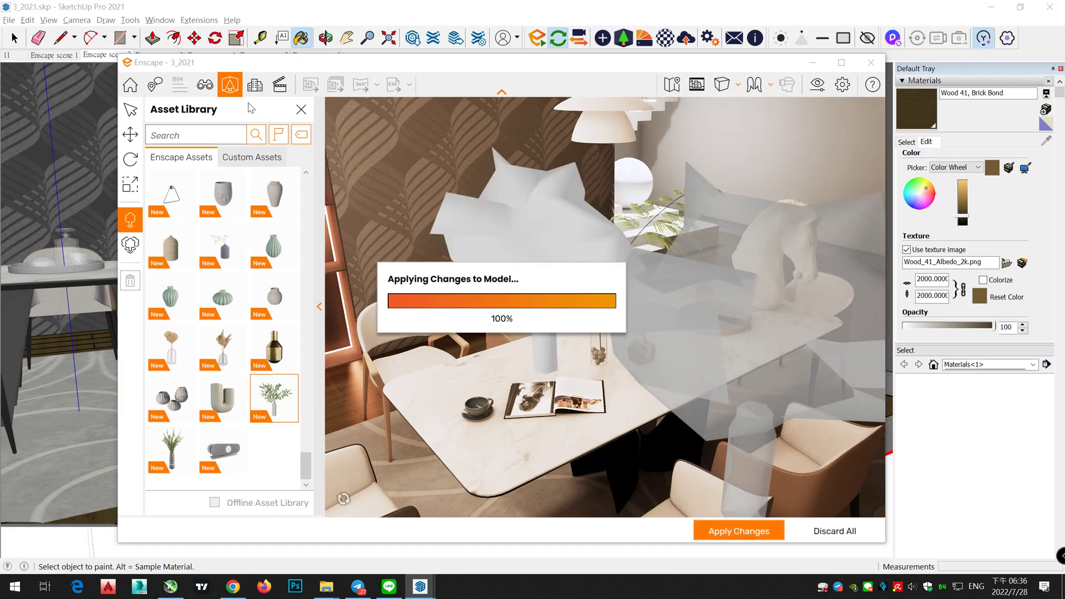
Load the saved view Enscape scene 5 and examine the newly placed objects on the dining table up close.
click(205, 85)
click(222, 426)
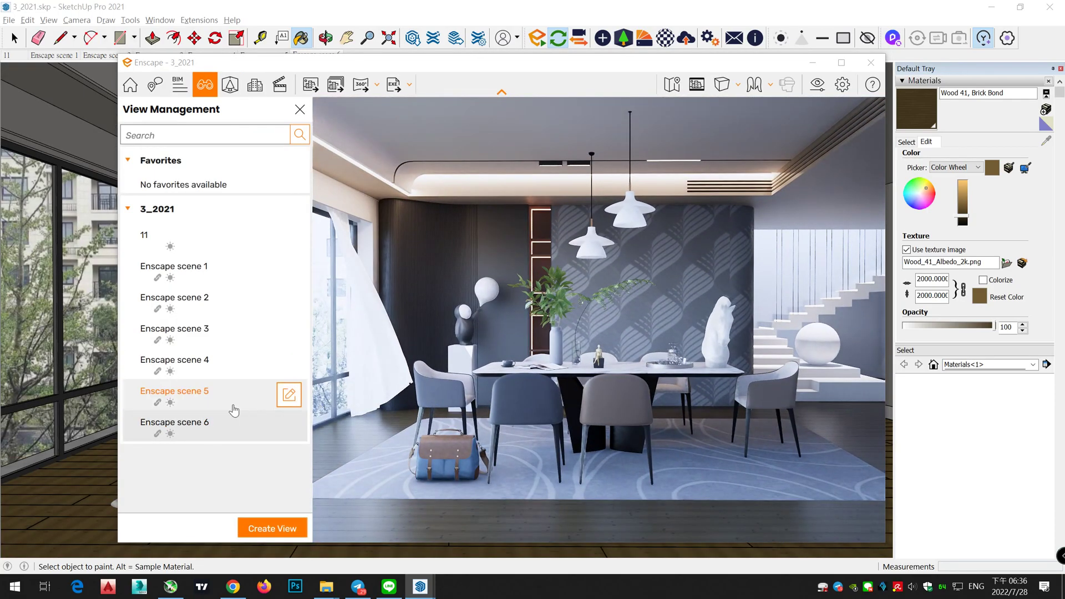
click(213, 404)
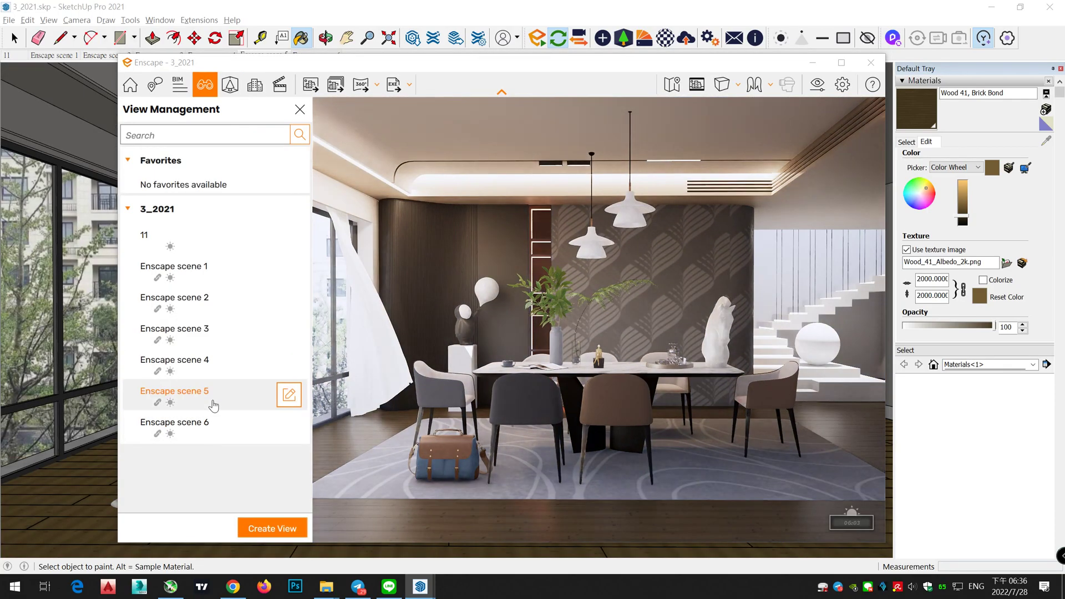
click(129, 95)
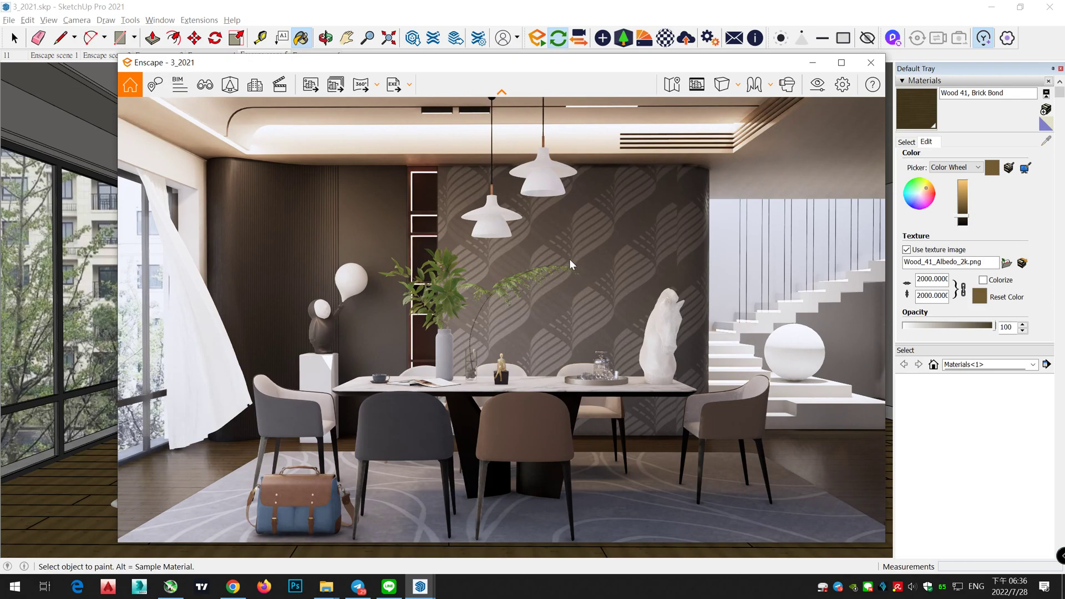
scroll(457, 312, up, 5)
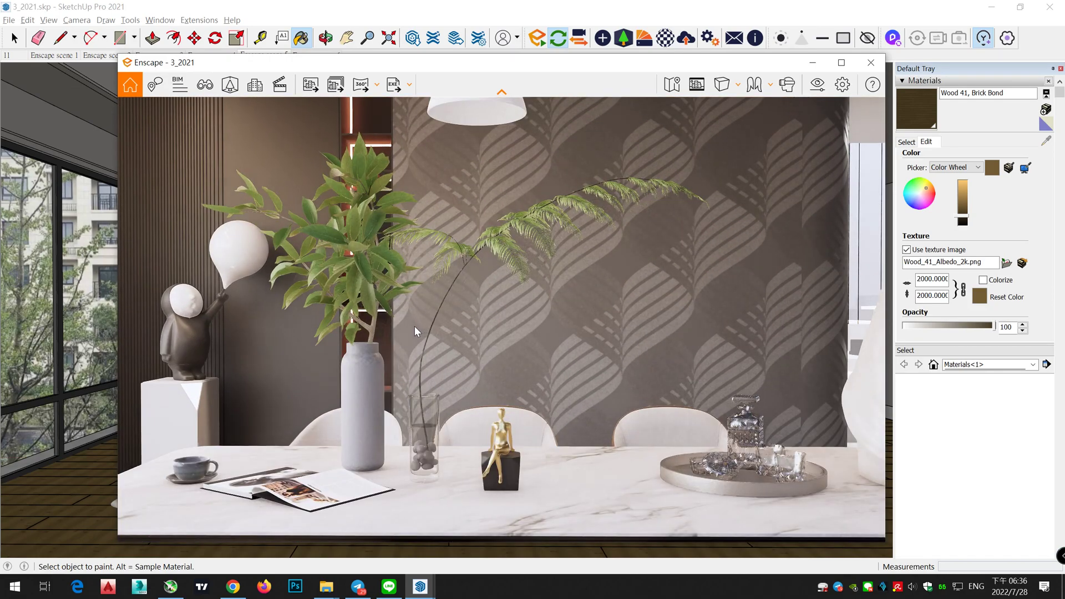
scroll(414, 332, down, 5)
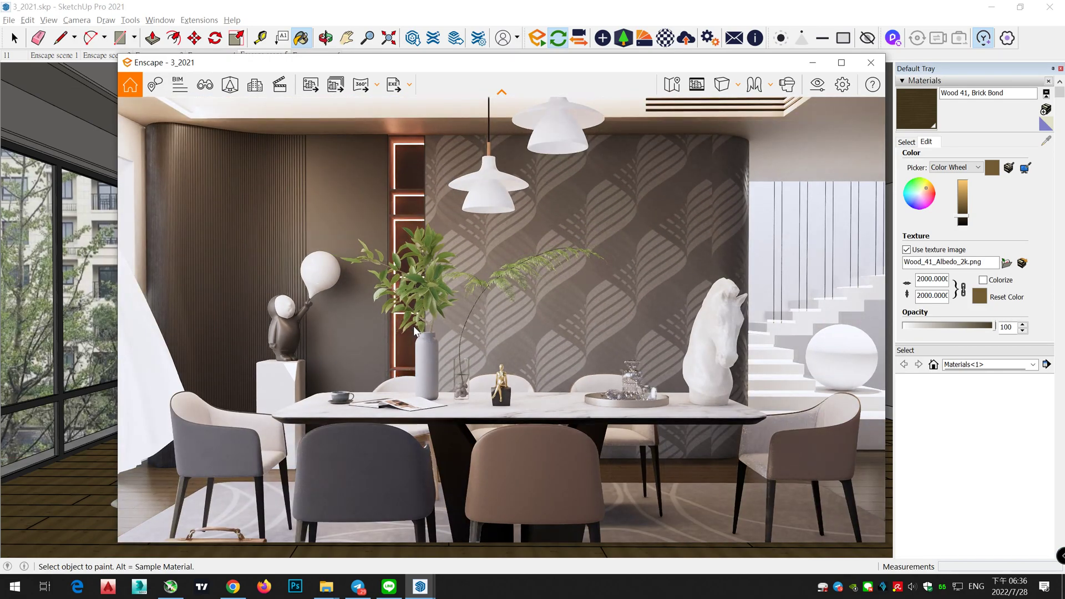
scroll(414, 332, down, 2)
Scale down the vase with leafy branches on the dining table and apply the change to the model.
click(238, 90)
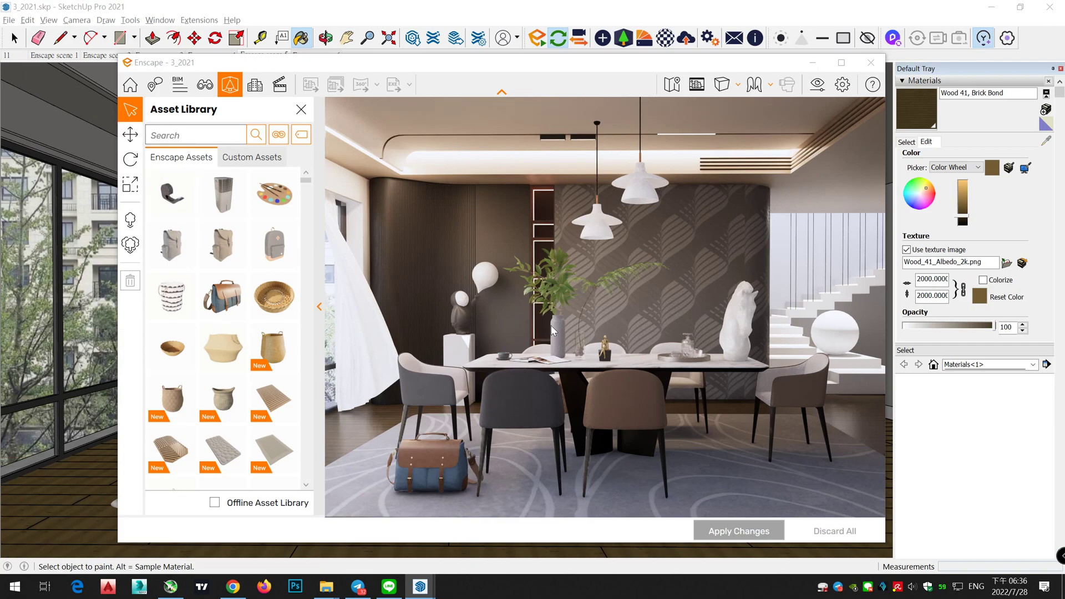
double_click(555, 294)
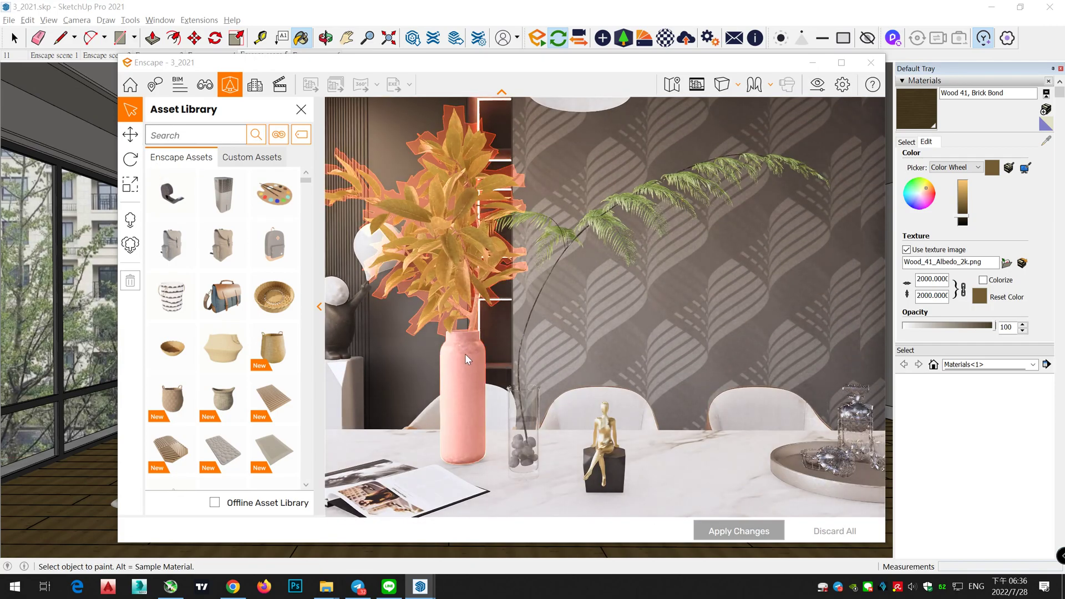
click(131, 187)
click(464, 217)
scroll(474, 227, down, 5)
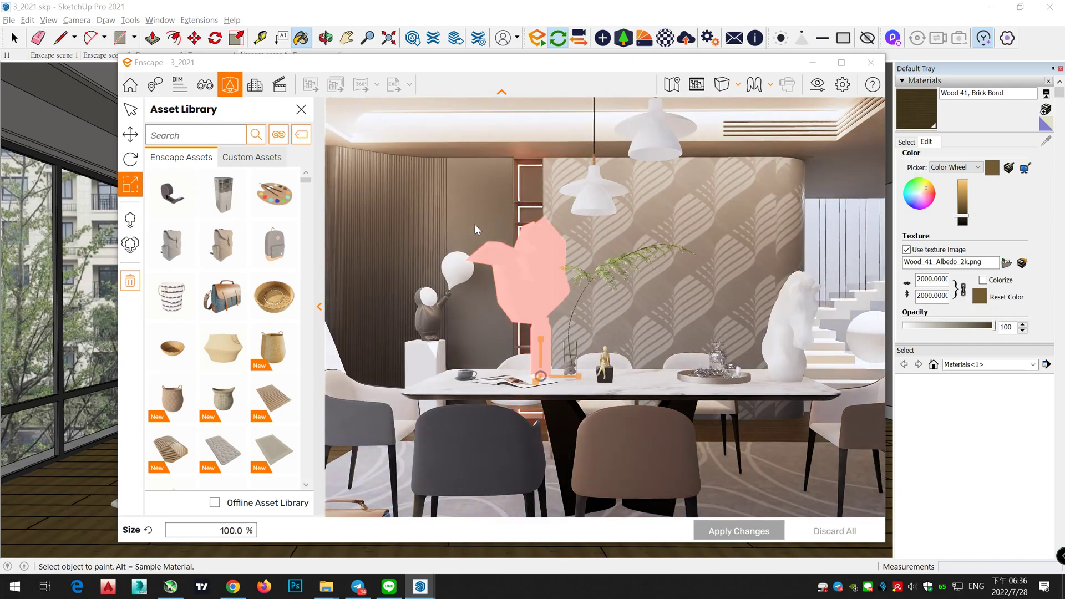
drag(566, 366, 731, 490)
click(738, 531)
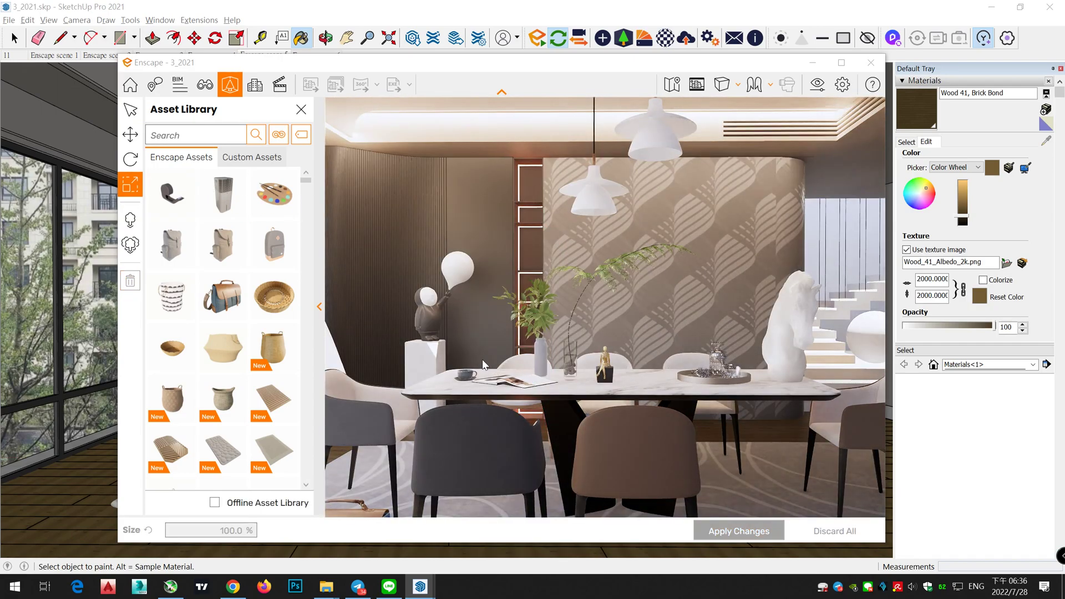
click(130, 110)
scroll(659, 283, down, 5)
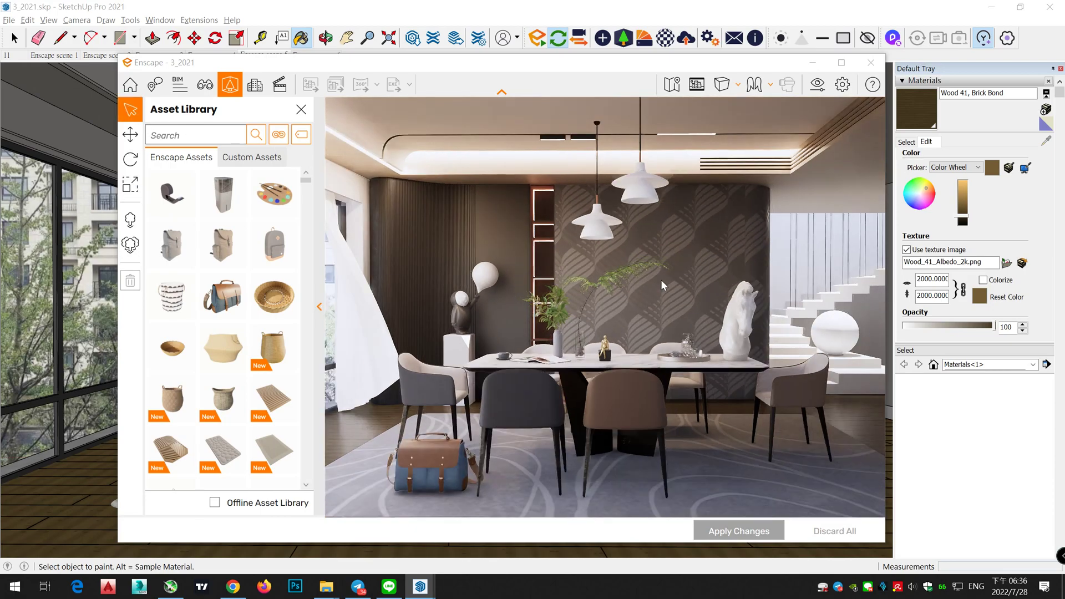
Maximize the render window and compare the saved views Enscape scene 4 and 3, ending on Enscape scene 5.
double_click(629, 64)
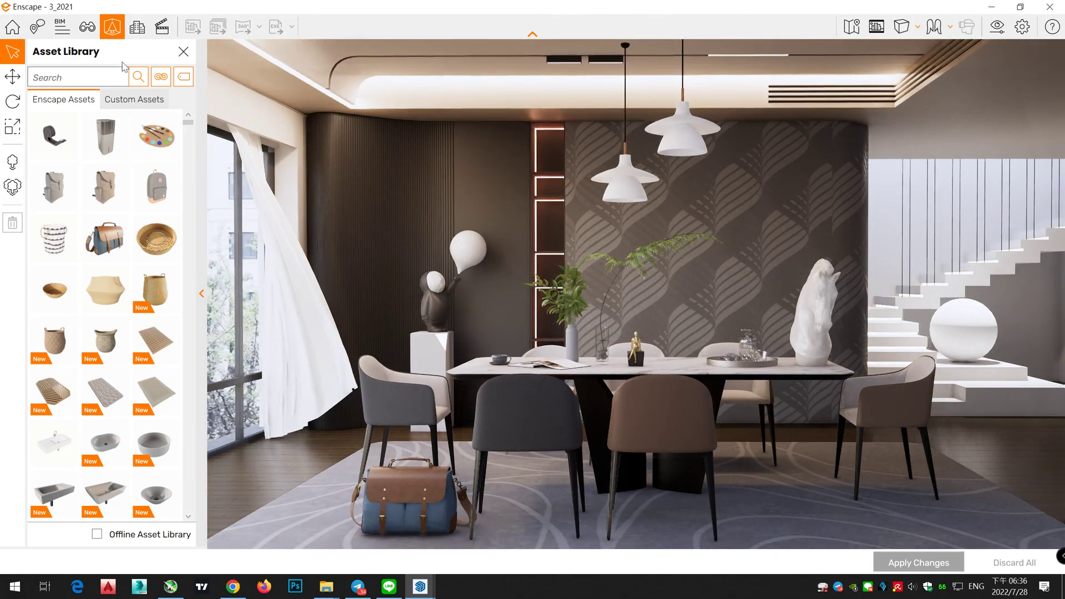
click(87, 26)
click(92, 315)
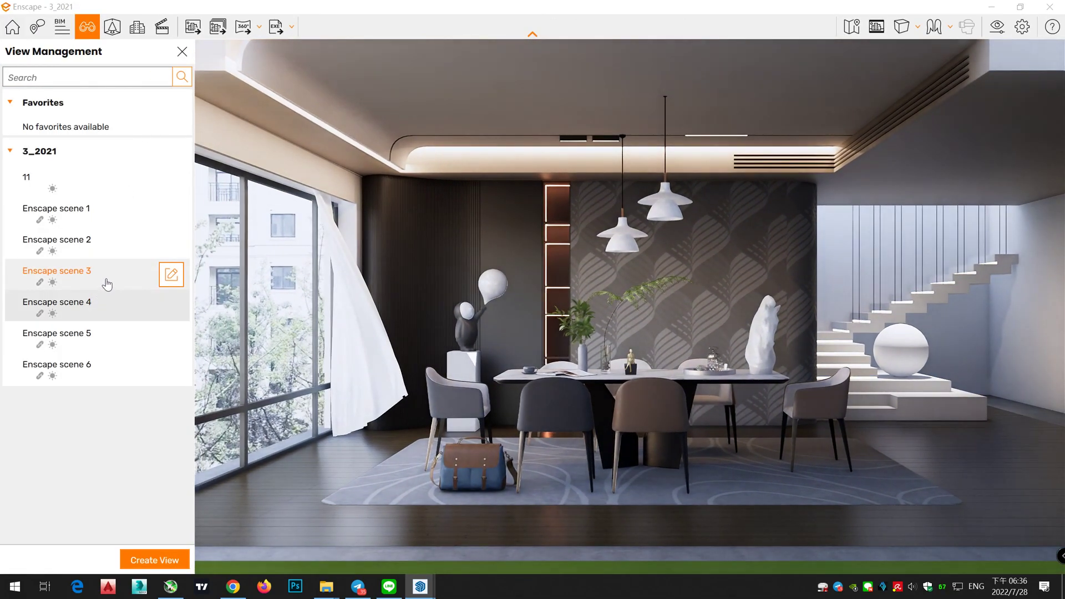
click(107, 284)
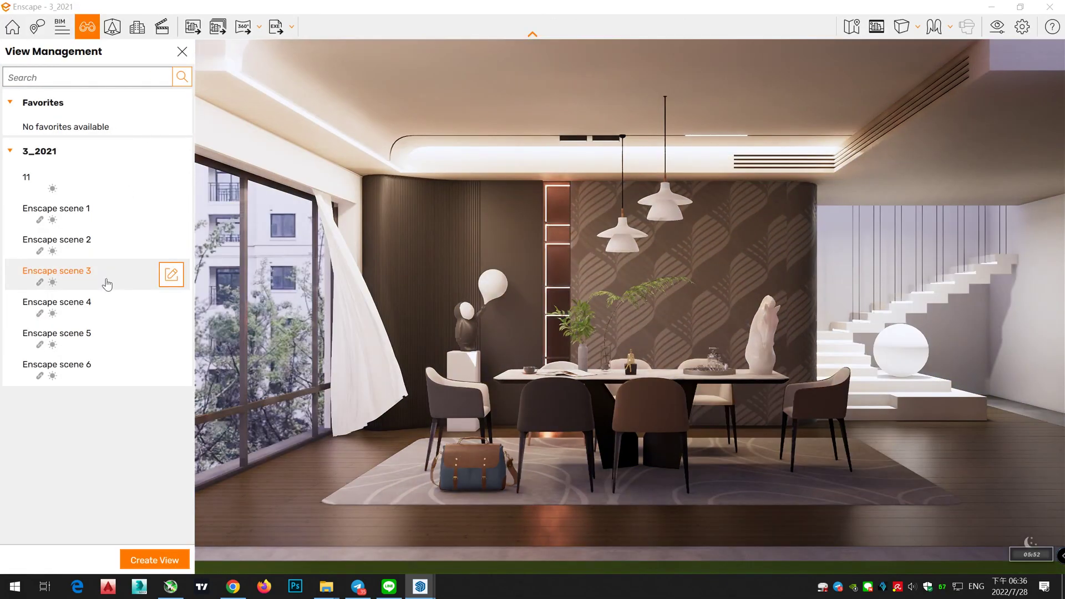
click(105, 331)
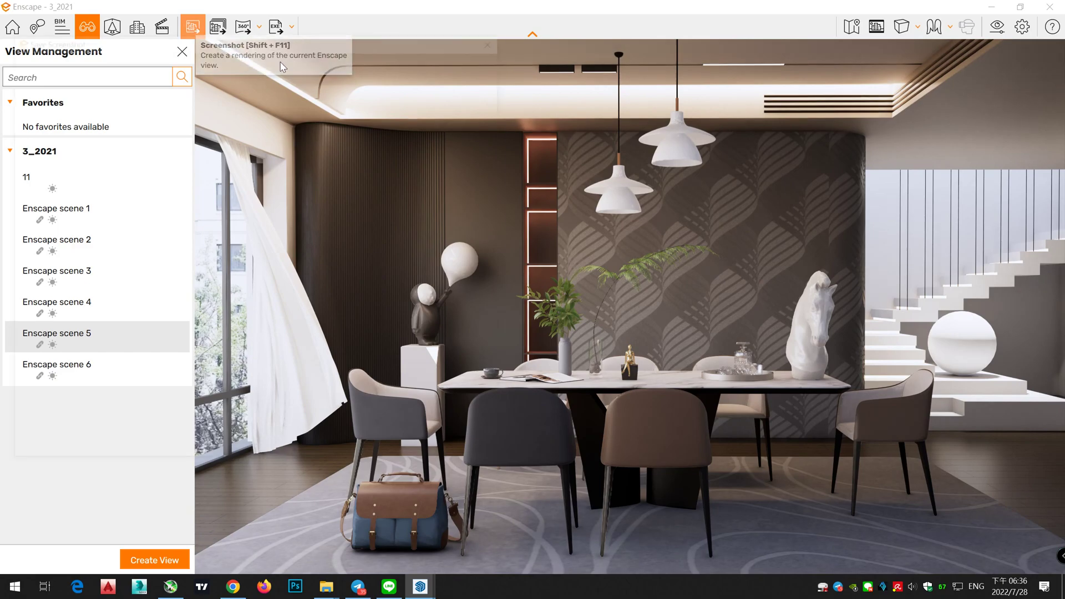
scroll(61, 160, up, 3)
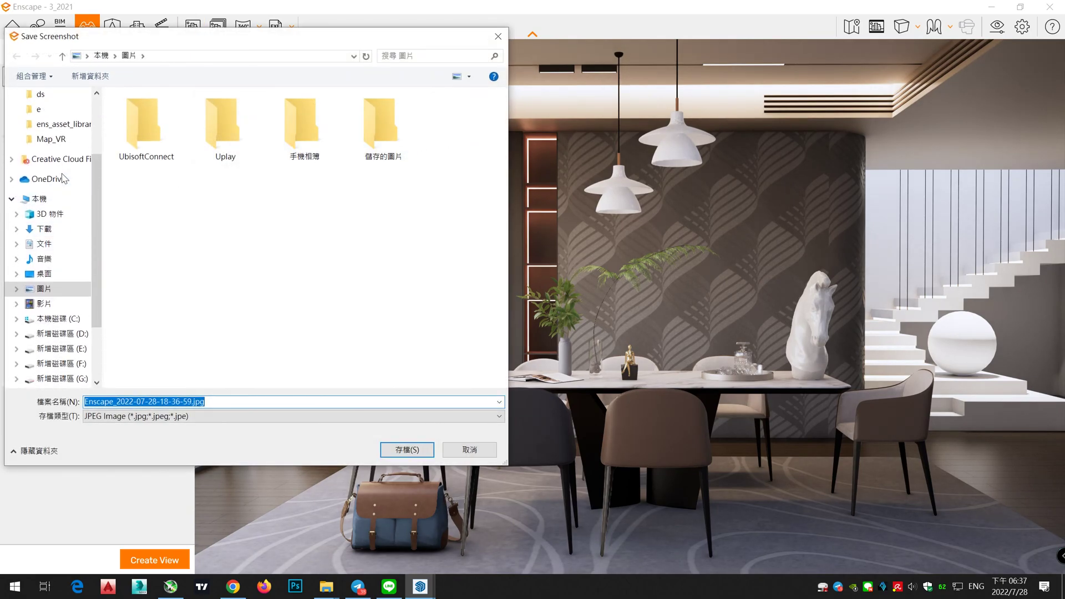
click(55, 154)
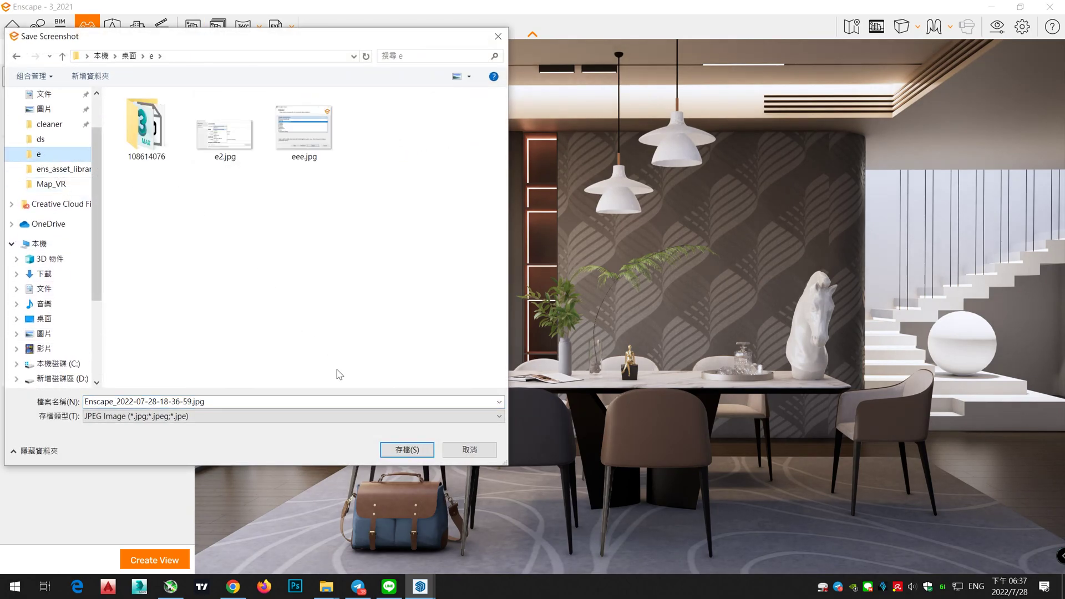
click(407, 450)
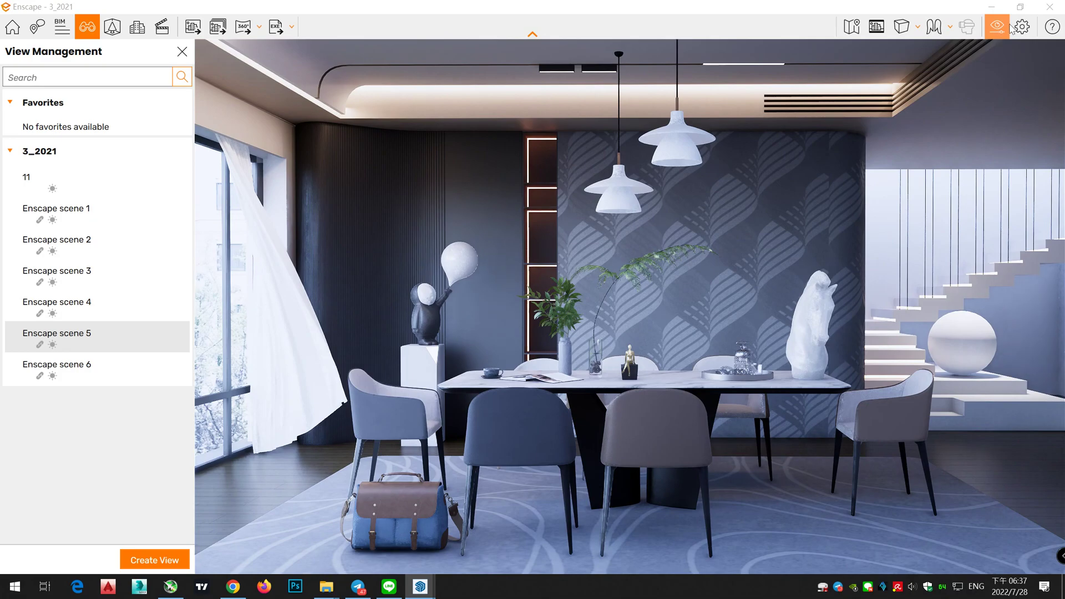
click(1005, 27)
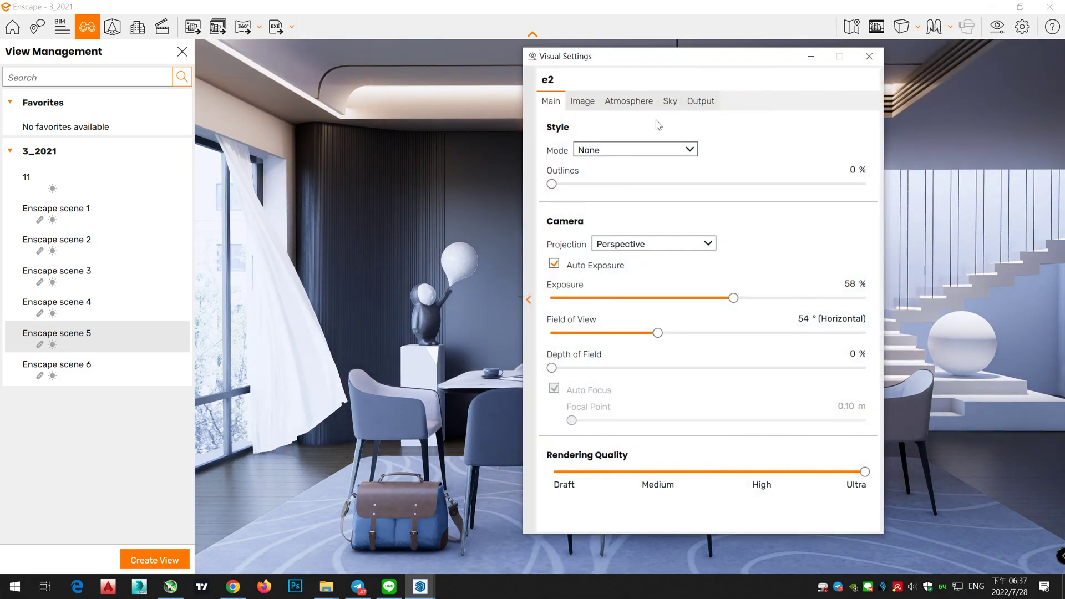
click(670, 103)
click(655, 183)
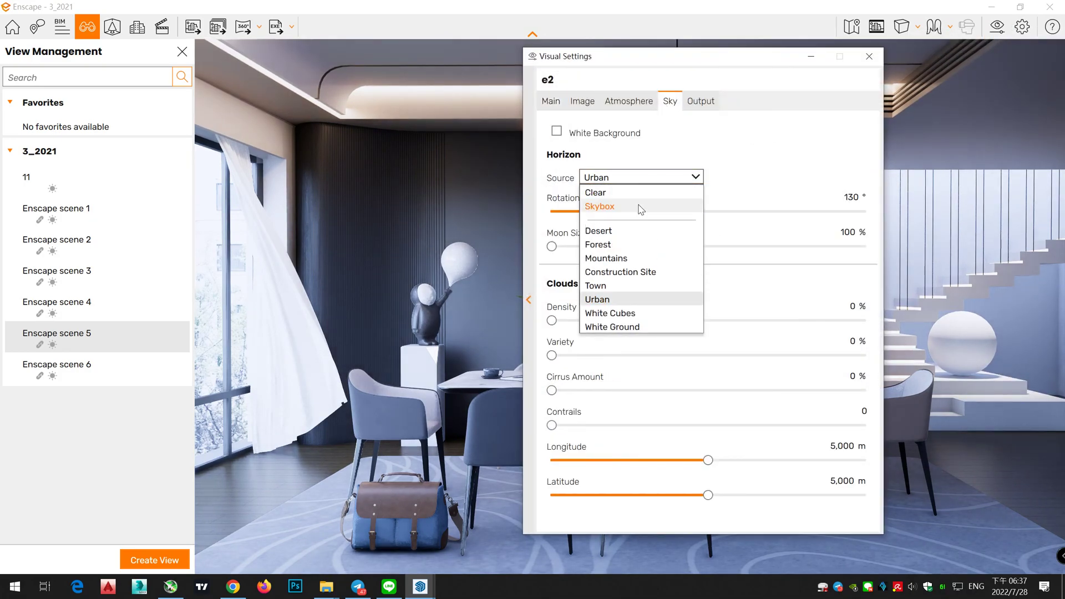
click(638, 206)
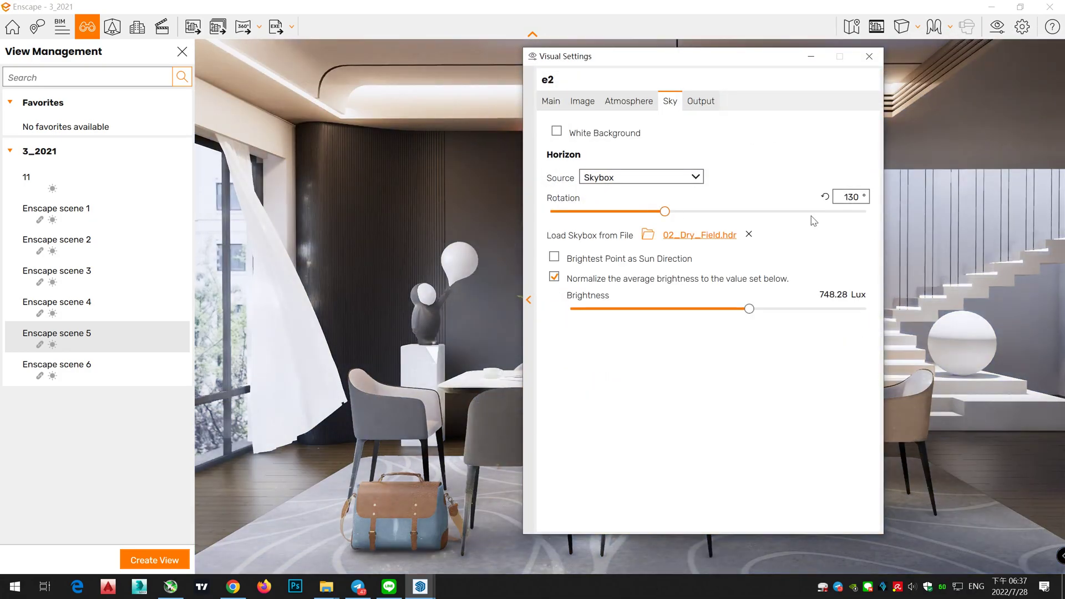
click(870, 56)
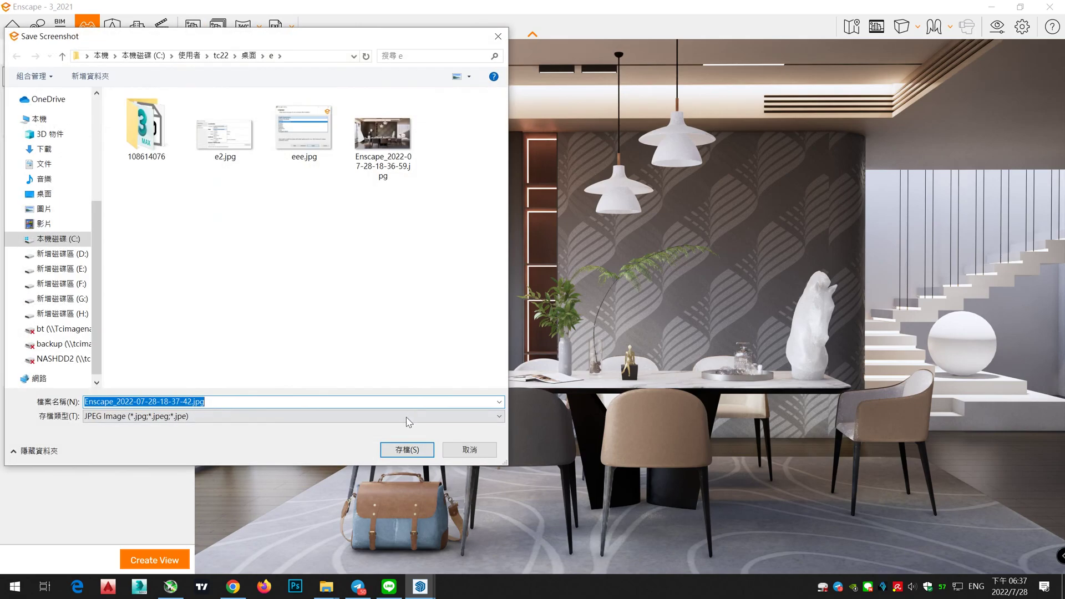
click(405, 452)
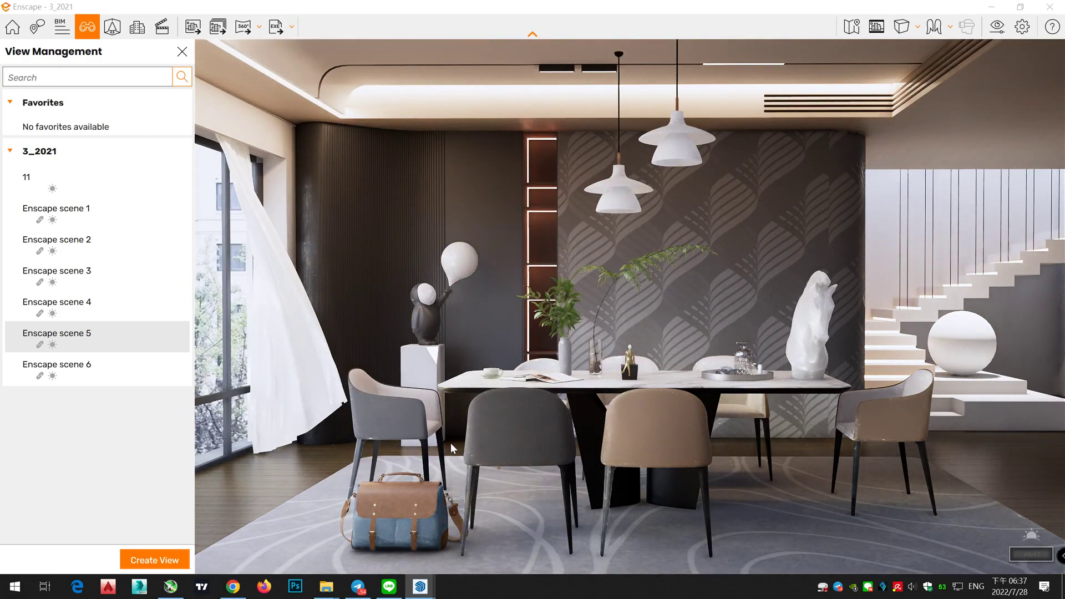
Reposition the camera to an angled view of the dining table that includes the mirror on the side wall.
drag(451, 443, 727, 426)
key(a)
key(a)
key(a)
key(d)
key(w)
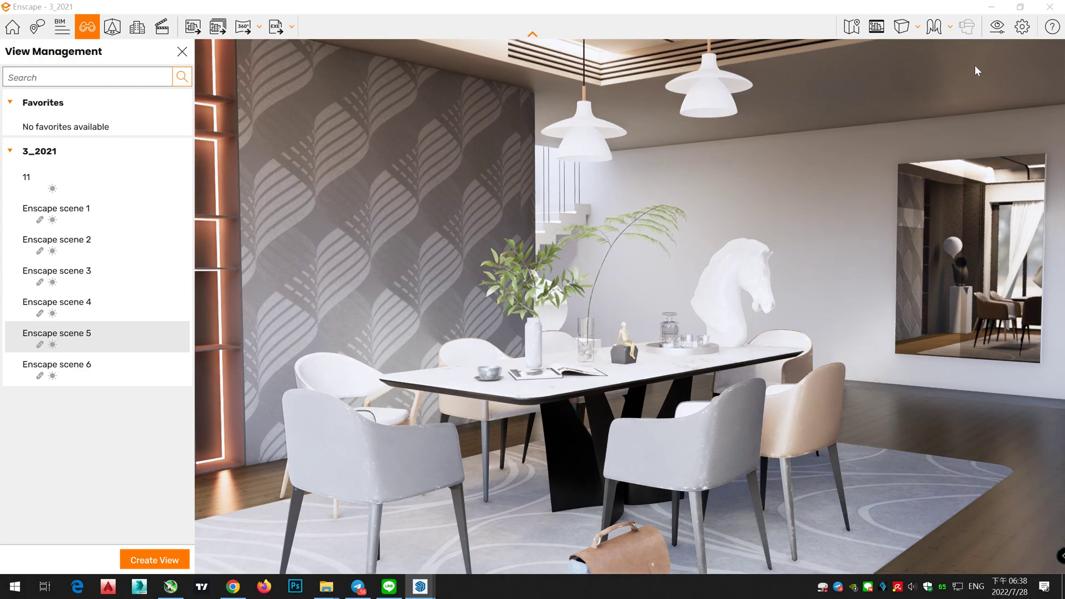
Set the camera exposure to 51 % in the visual settings.
click(998, 29)
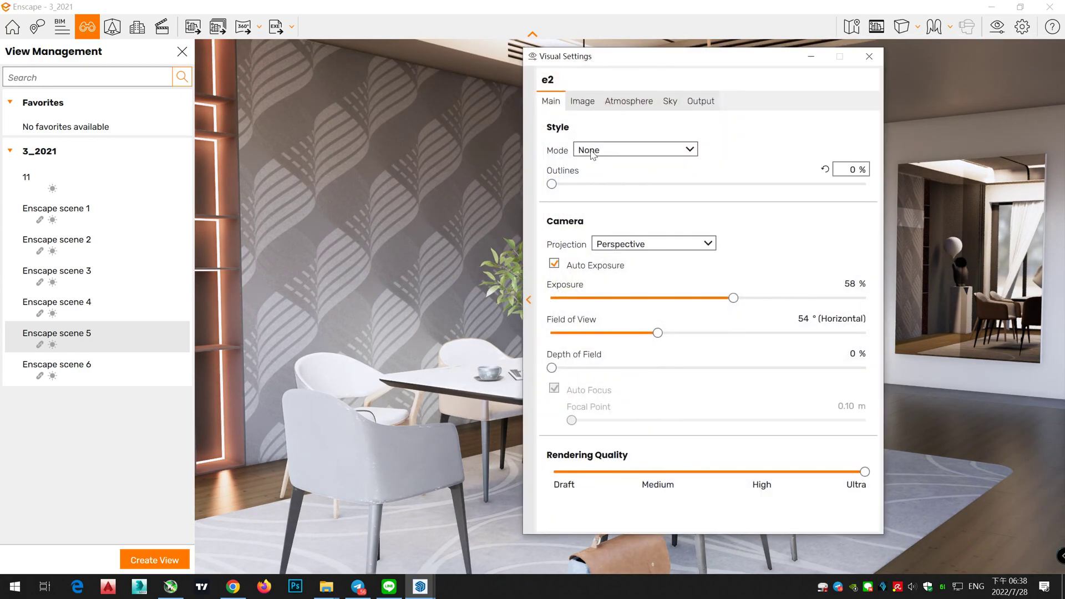
click(581, 102)
click(551, 101)
drag(734, 298, 721, 298)
click(870, 56)
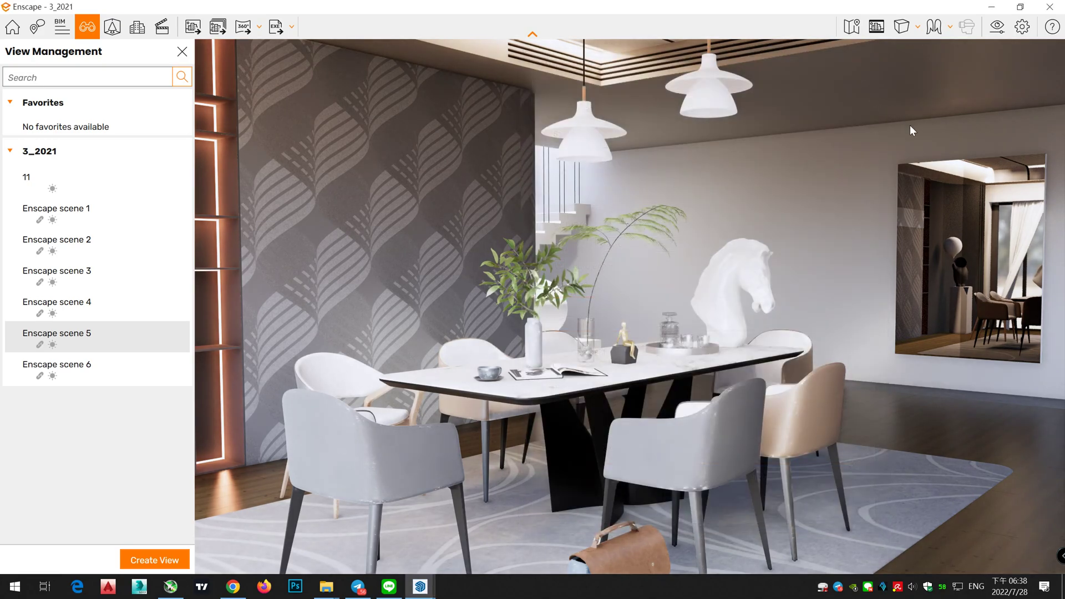
middle_drag(834, 212, 834, 191)
drag(834, 191, 837, 200)
middle_drag(837, 201, 837, 167)
drag(837, 167, 830, 238)
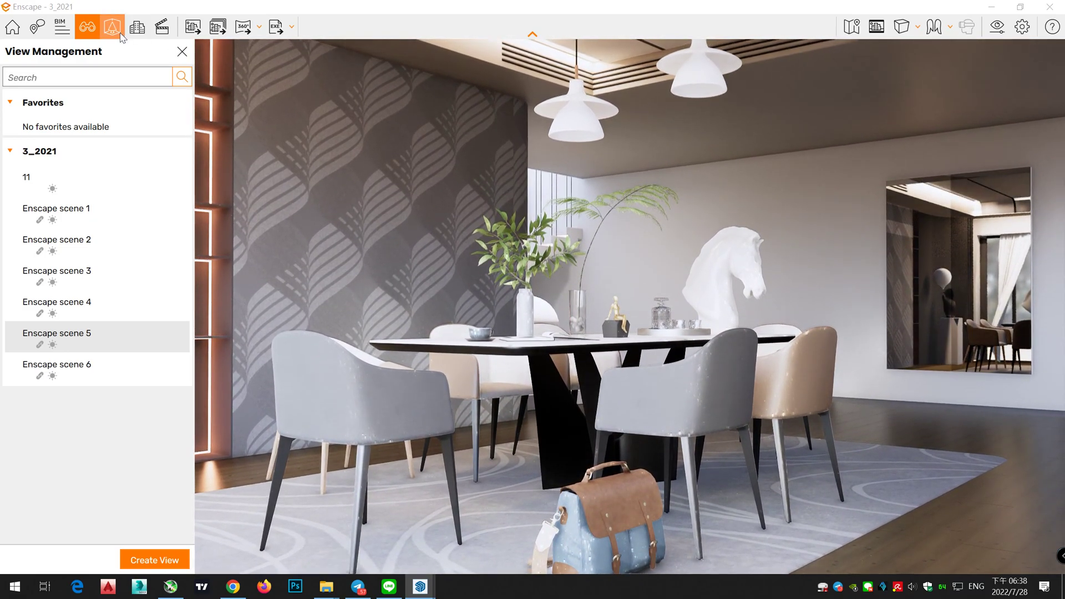
click(193, 27)
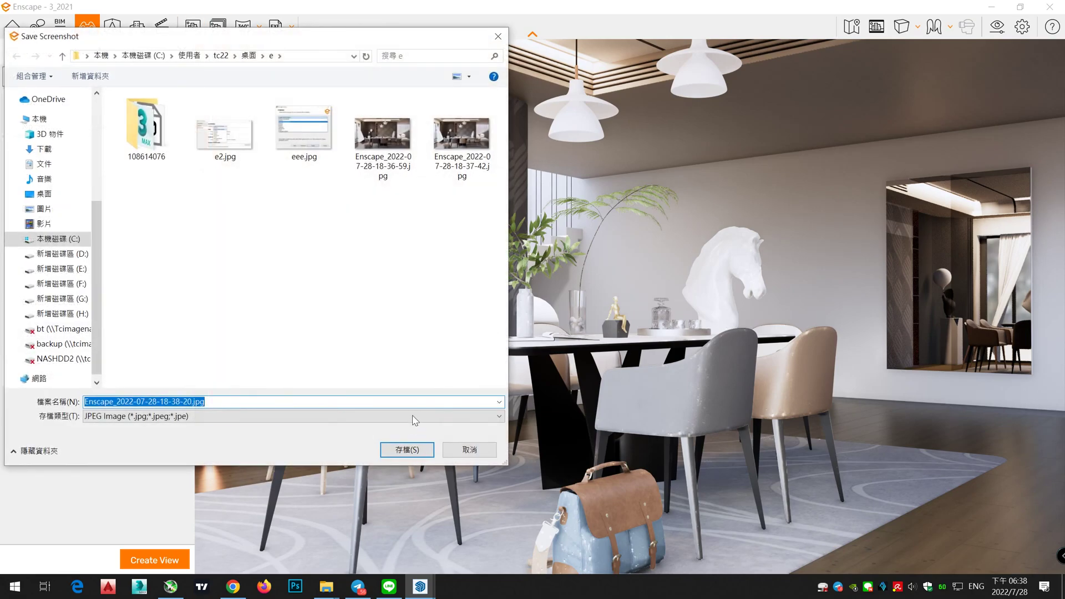
click(412, 448)
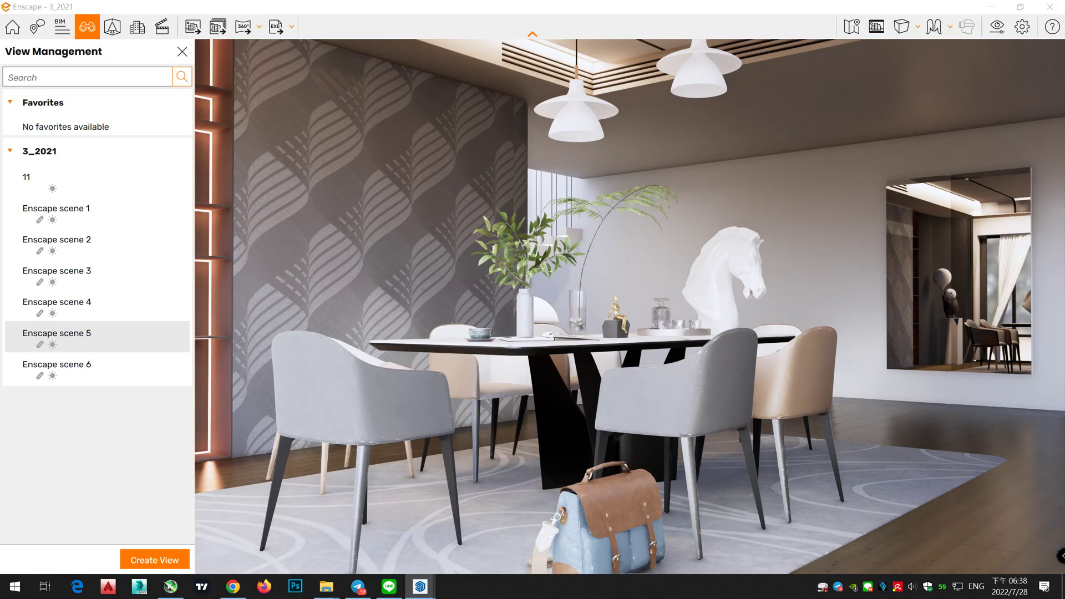
Switch to Chrome and review the Enscape latest-version page, including the Update Views, Interior Design Assets & Materials and Improved Reflections sections.
drag(1064, 33, 815, 0)
scroll(554, 240, up, 9)
scroll(551, 246, up, 4)
scroll(551, 246, down, 8)
scroll(551, 246, down, 20)
scroll(551, 247, down, 1)
scroll(552, 246, up, 1)
scroll(551, 246, down, 8)
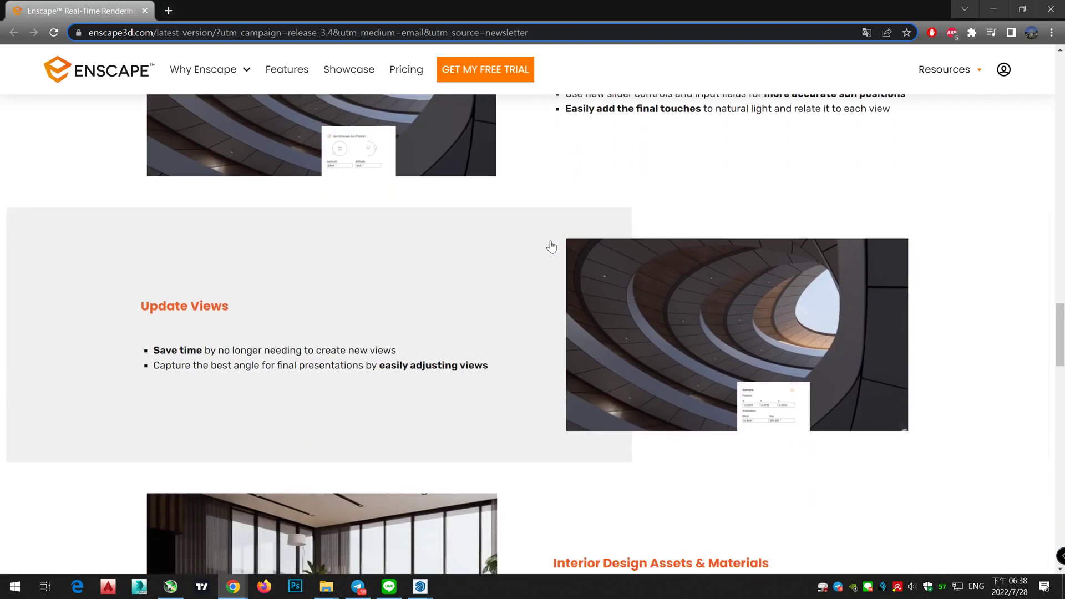
scroll(552, 246, down, 17)
scroll(916, 221, up, 6)
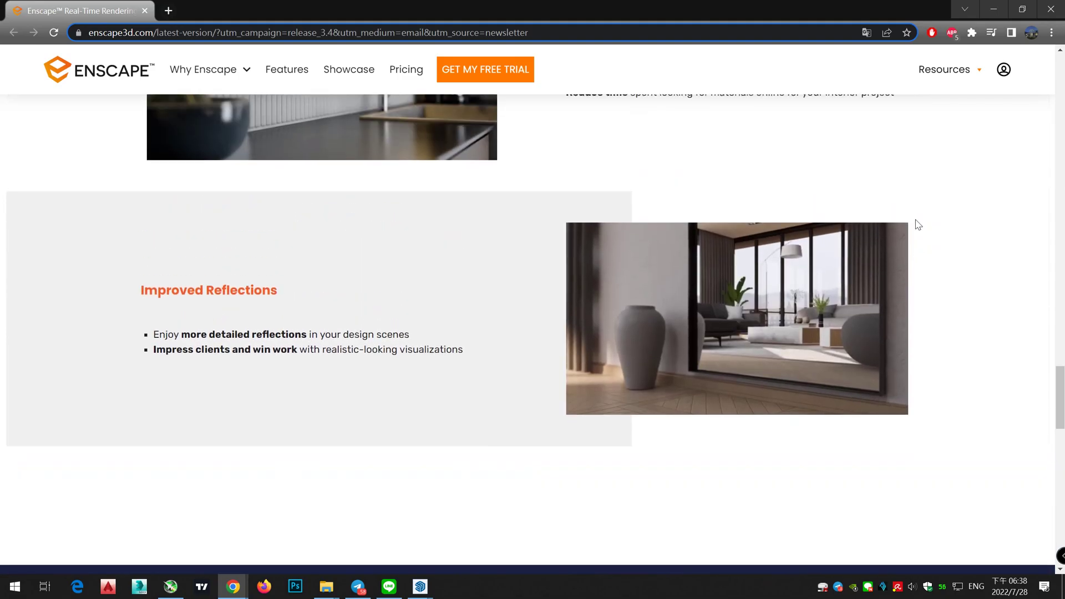
scroll(917, 223, down, 5)
scroll(916, 228, up, 10)
scroll(923, 159, up, 1)
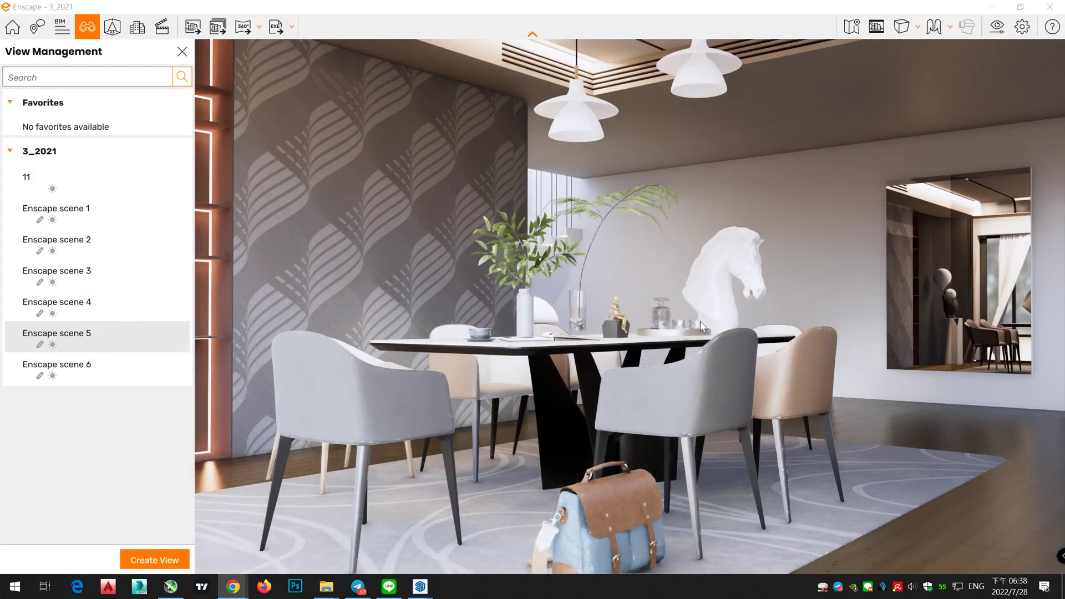
Switch back to Enscape and orbit the camera to a frontal view of the dining table facing the leaf-patterned wall and staircase.
right_drag(700, 322, 478, 321)
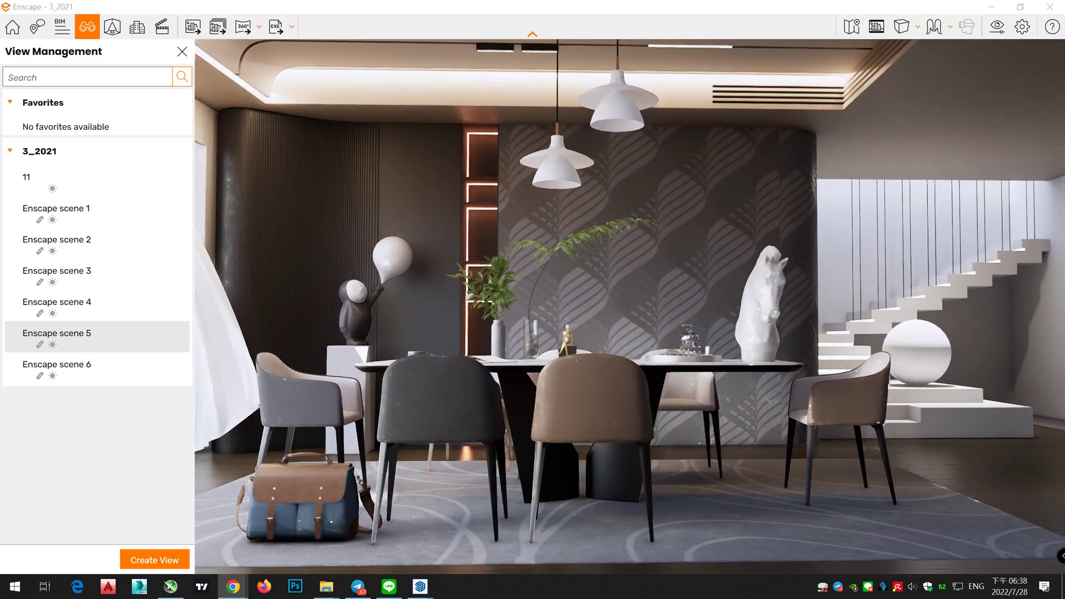
drag(668, 326, 646, 326)
key(w)
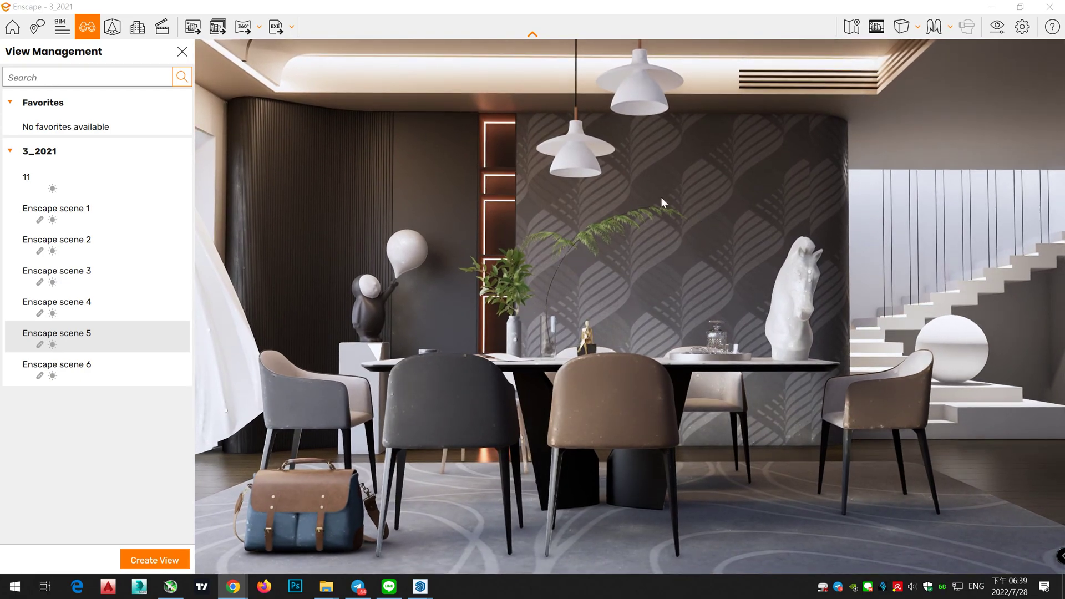
drag(652, 220, 636, 222)
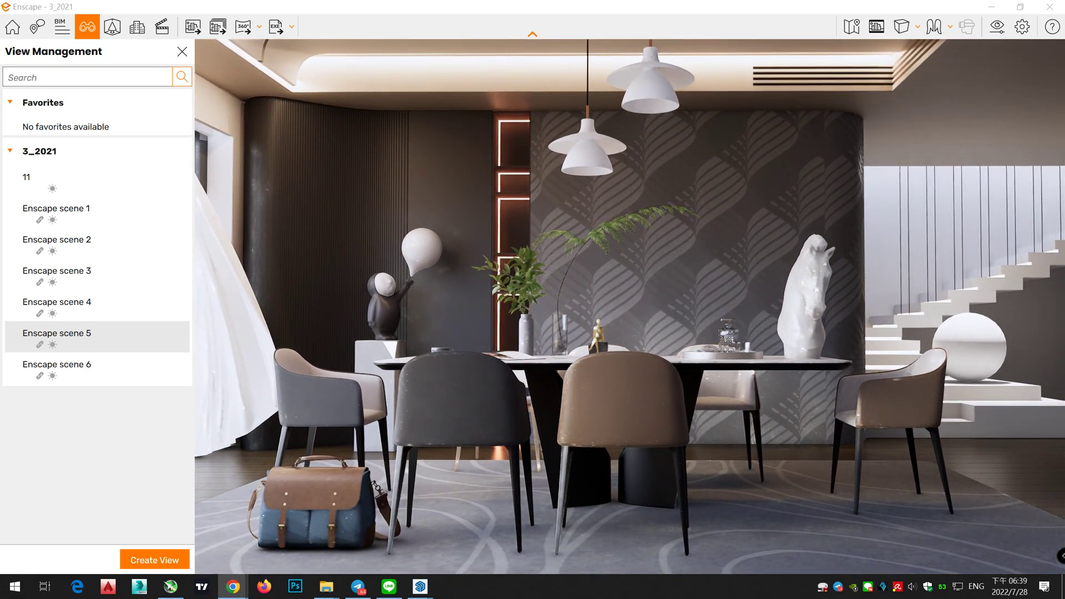
drag(846, 85, 847, 77)
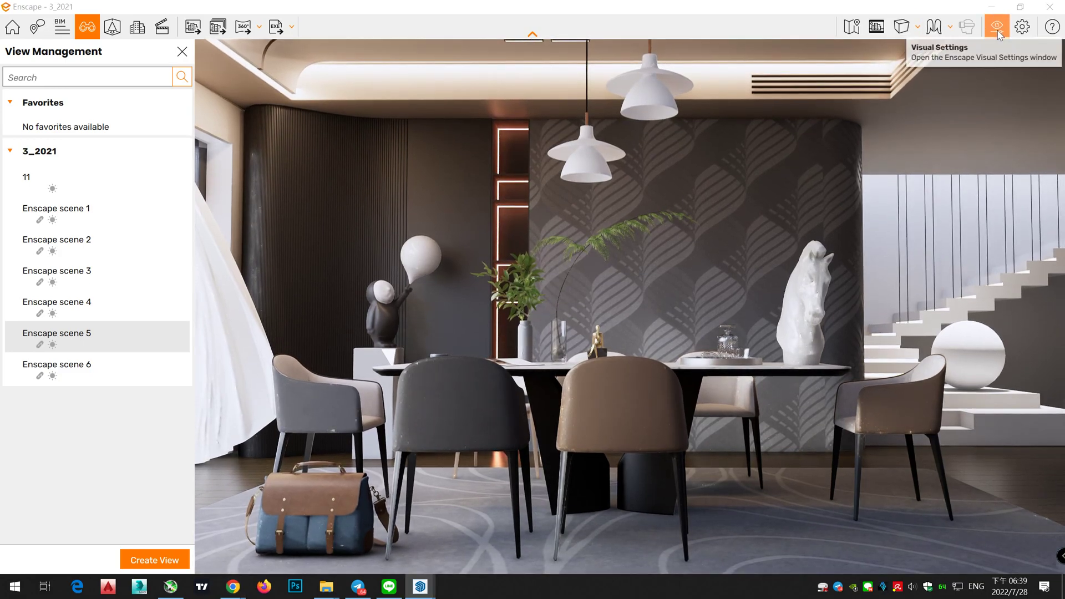
Widen the camera's field of view to 61° and set its projection to Two-Point.
click(997, 27)
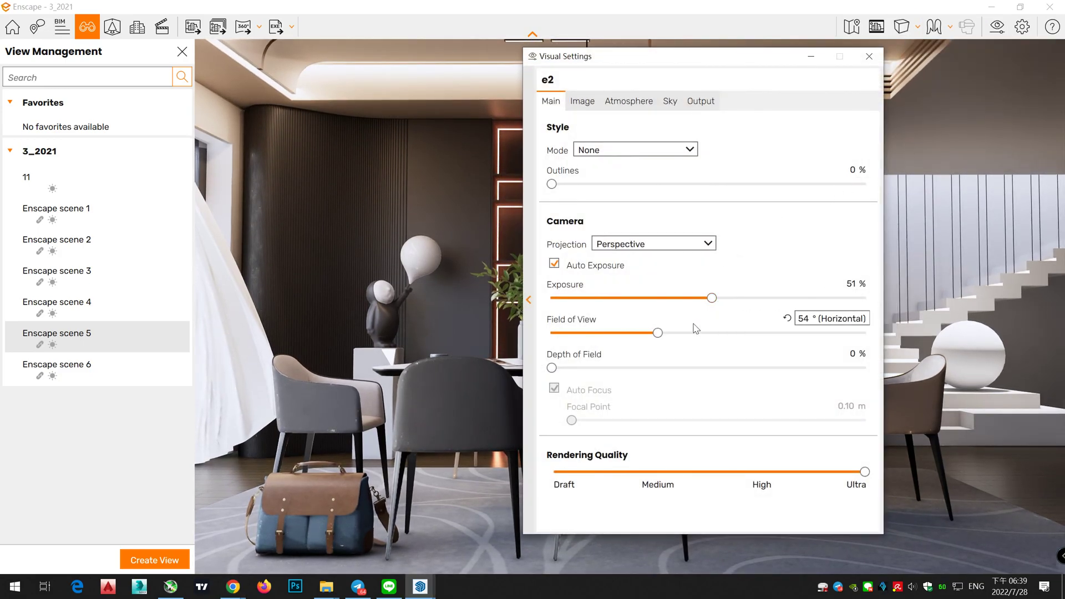
drag(658, 335, 675, 337)
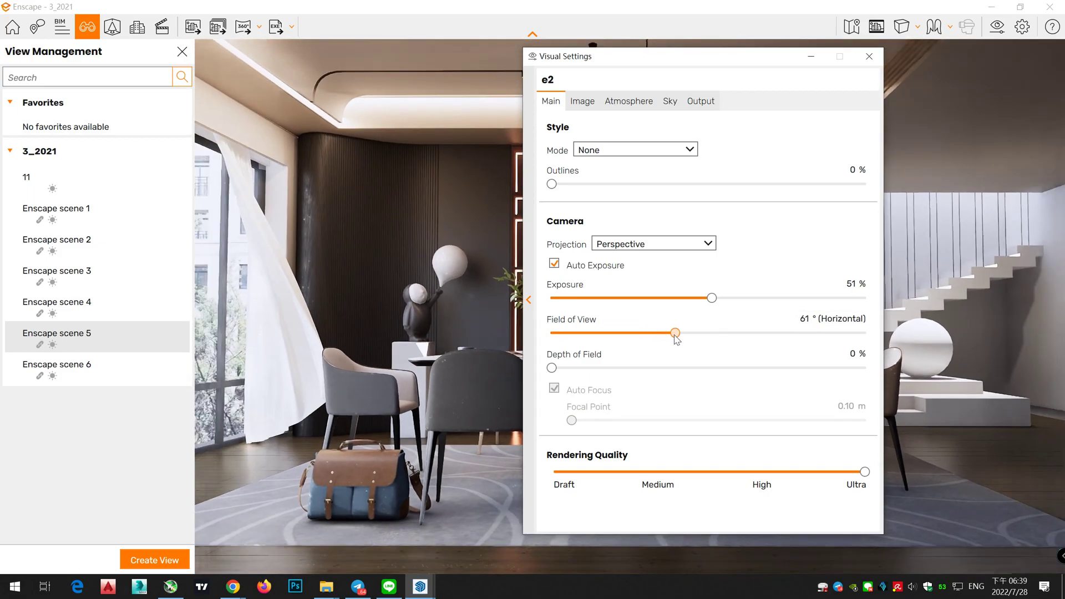
click(877, 28)
drag(850, 240, 849, 244)
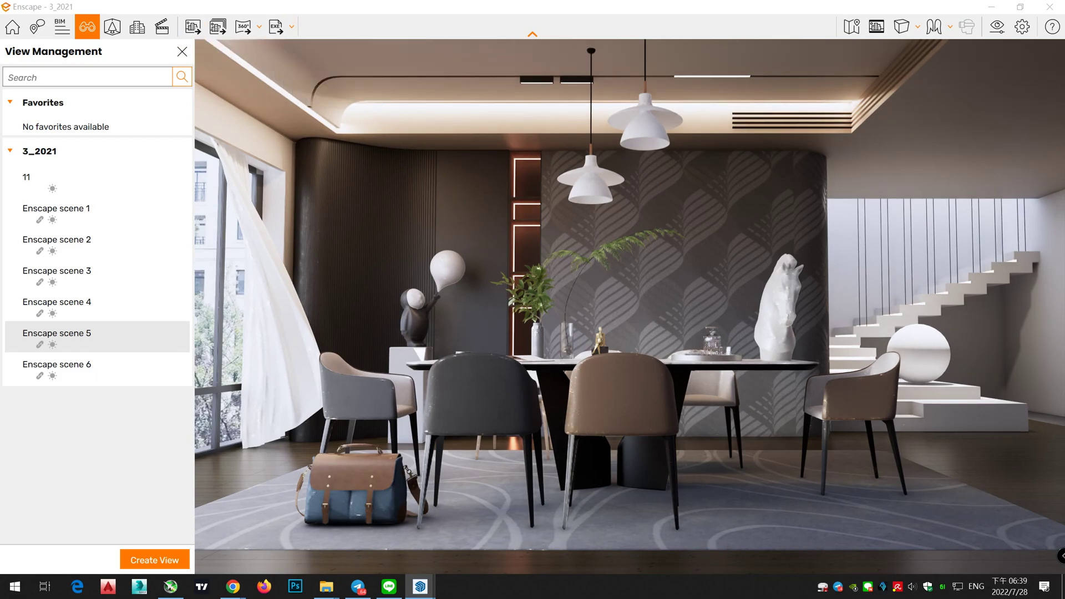
click(997, 27)
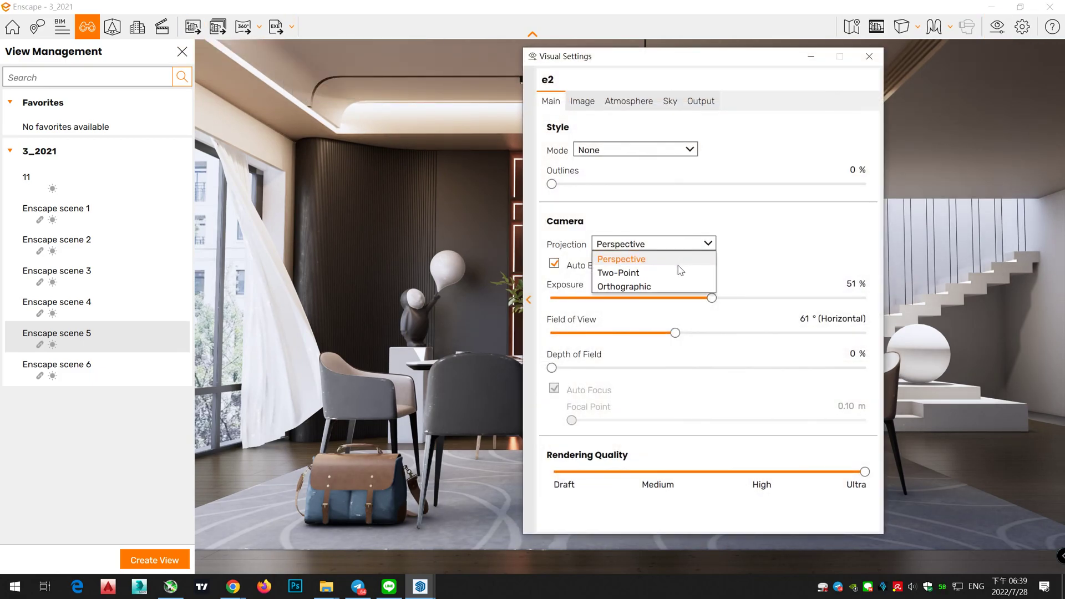
click(680, 272)
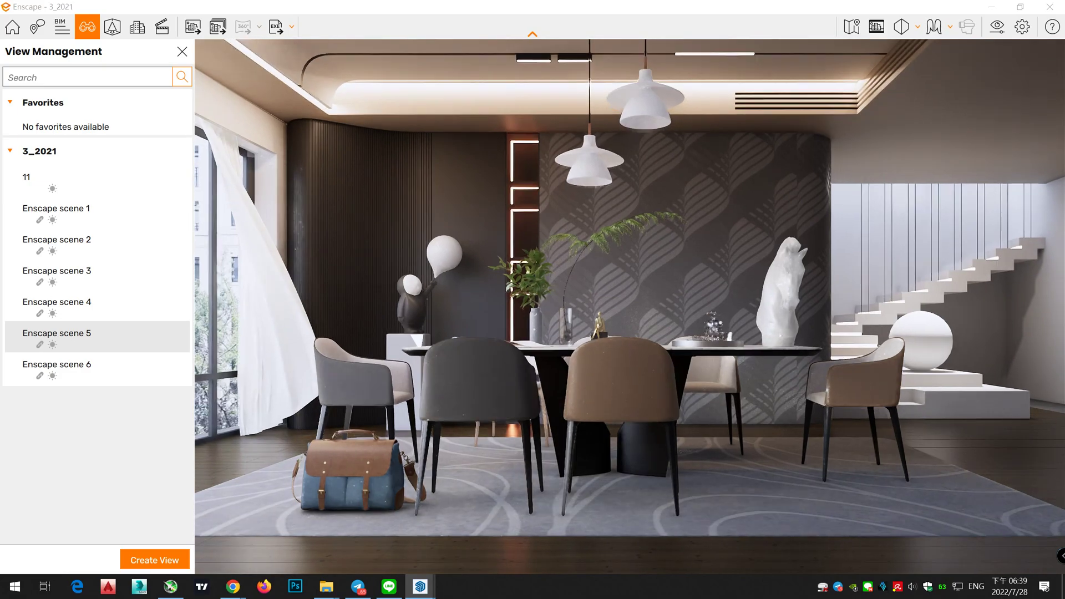
Raise the camera and move it back to show more of the dining room, and save a screenshot of this view.
key(e)
key(s)
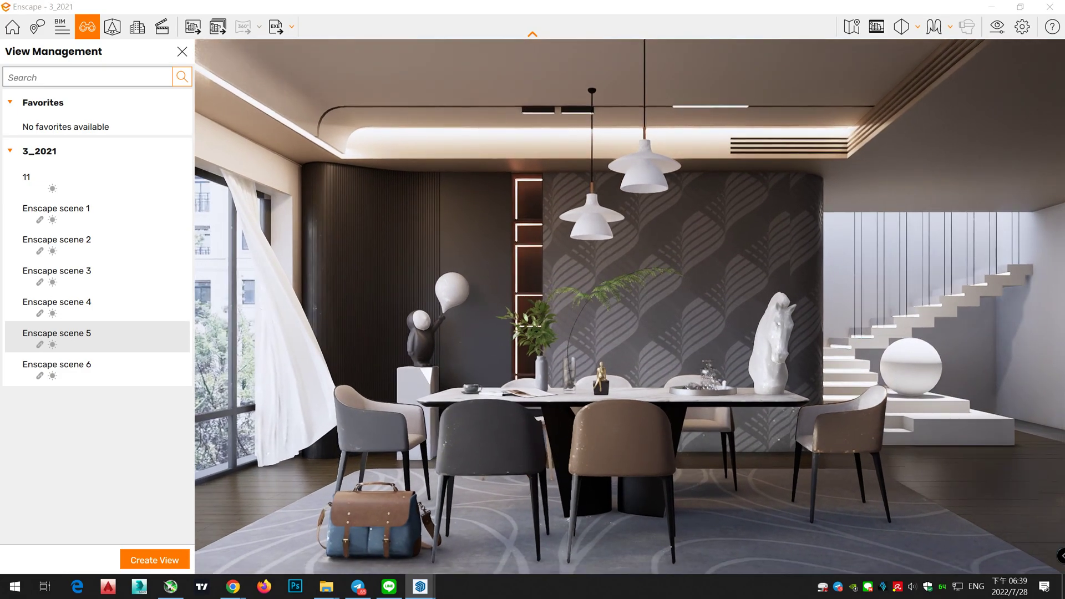
key(s)
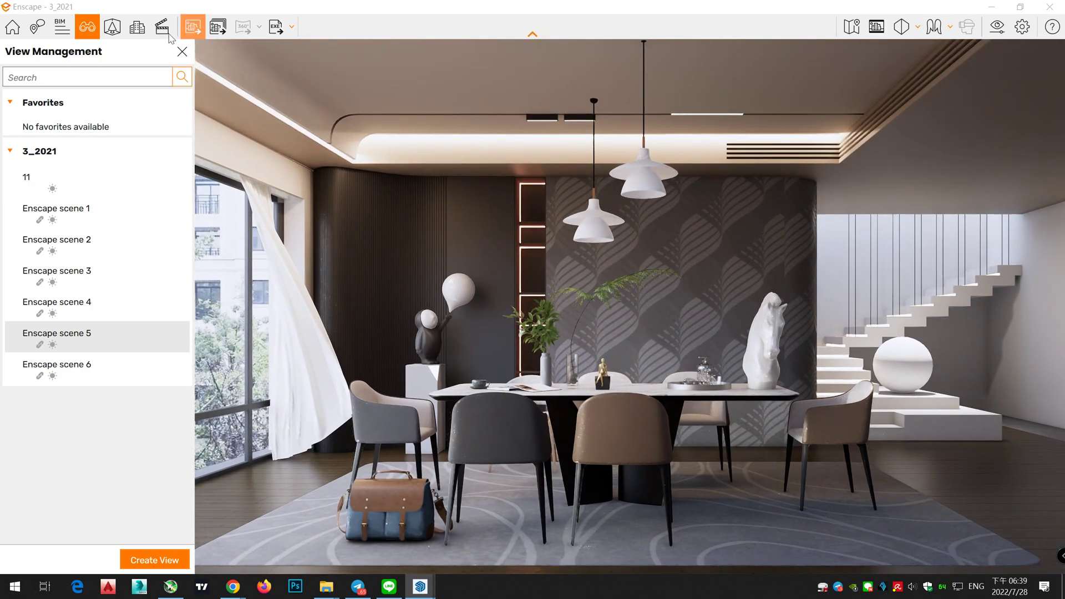
click(193, 26)
click(415, 450)
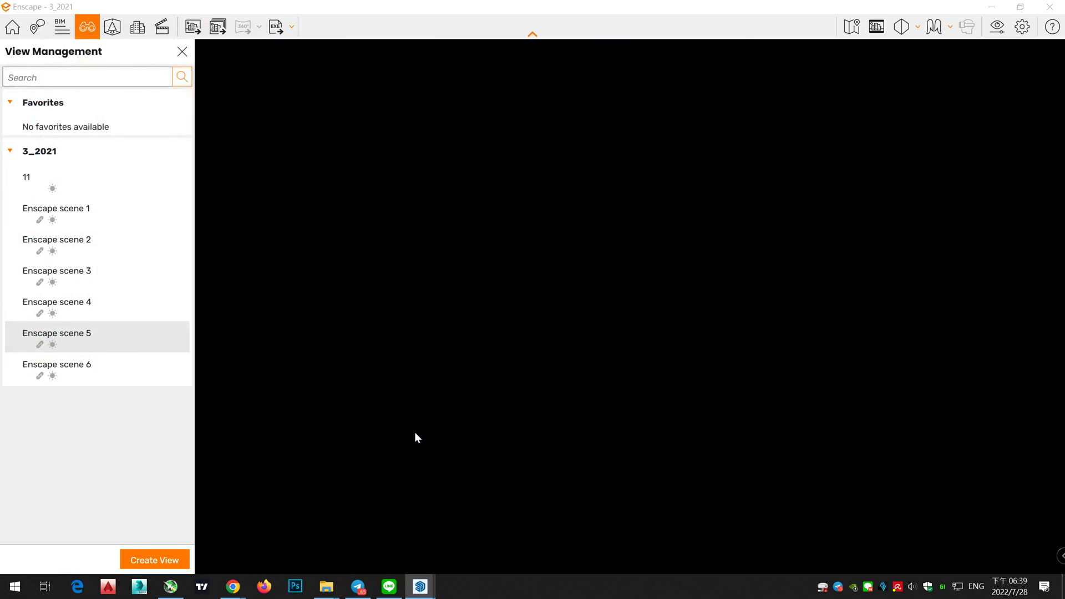